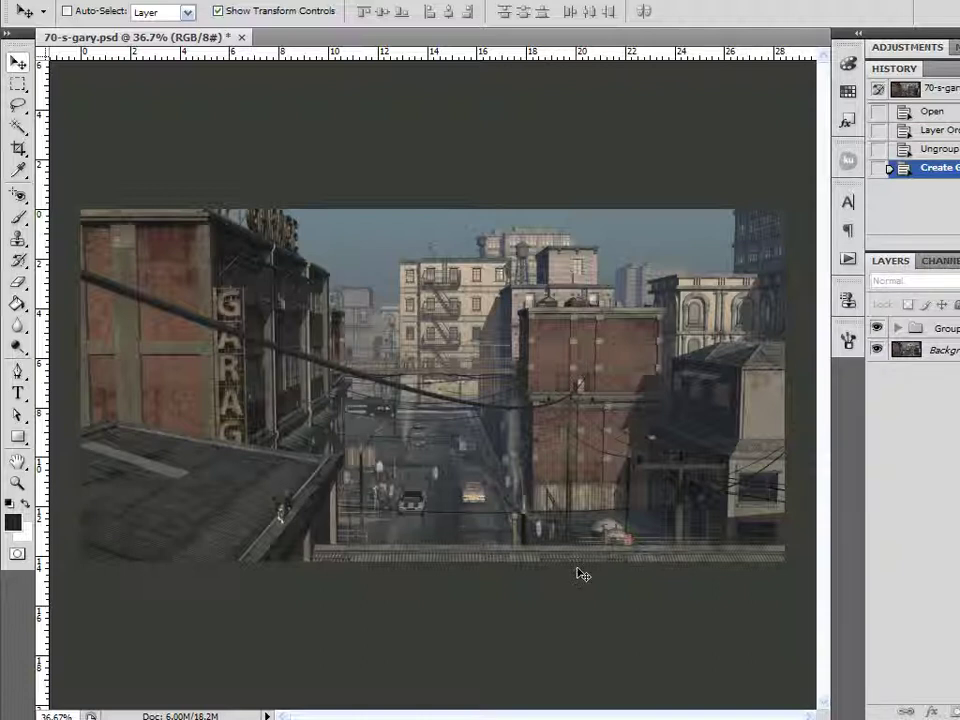
Step: Compare the street scene with the cable layer group hidden and shown, leaving the group visible
{"action": "left_click", "coordinate": [877, 328]}
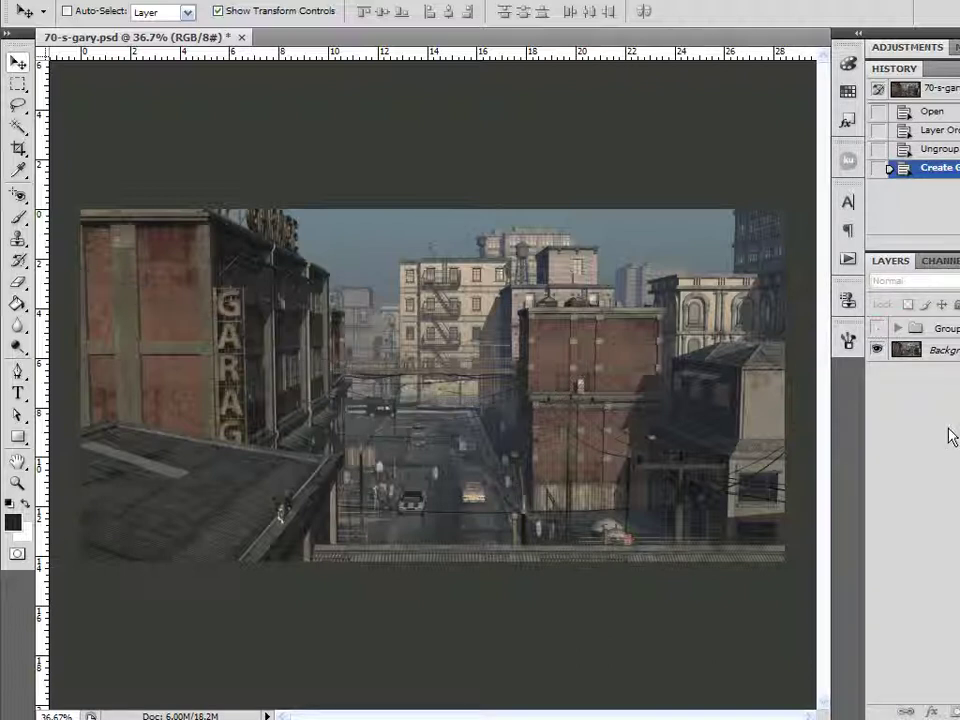
{"action": "scroll", "coordinate": [512, 457], "scroll_direction": "up", "scroll_amount": 1}
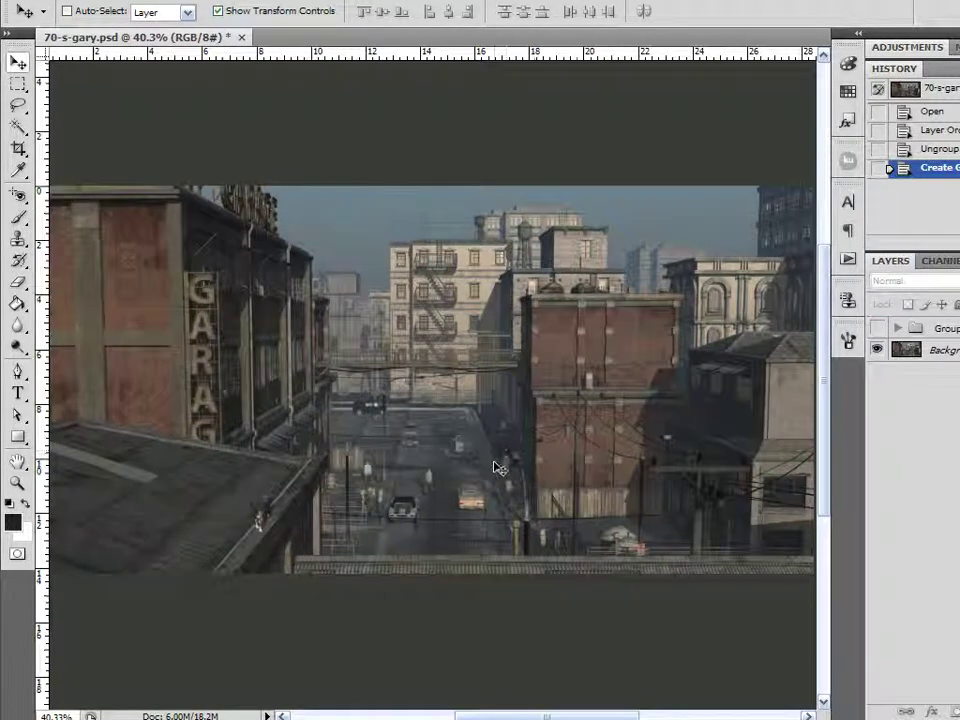
{"action": "left_click", "coordinate": [877, 328]}
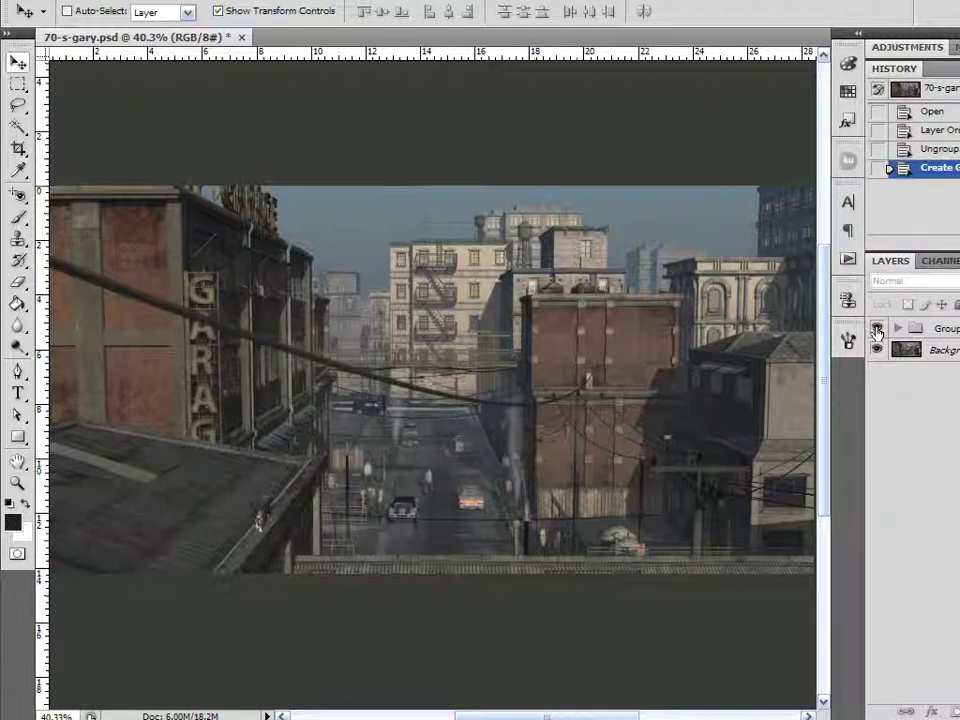
{"action": "left_click", "coordinate": [877, 328]}
{"action": "left_click", "coordinate": [877, 328]}
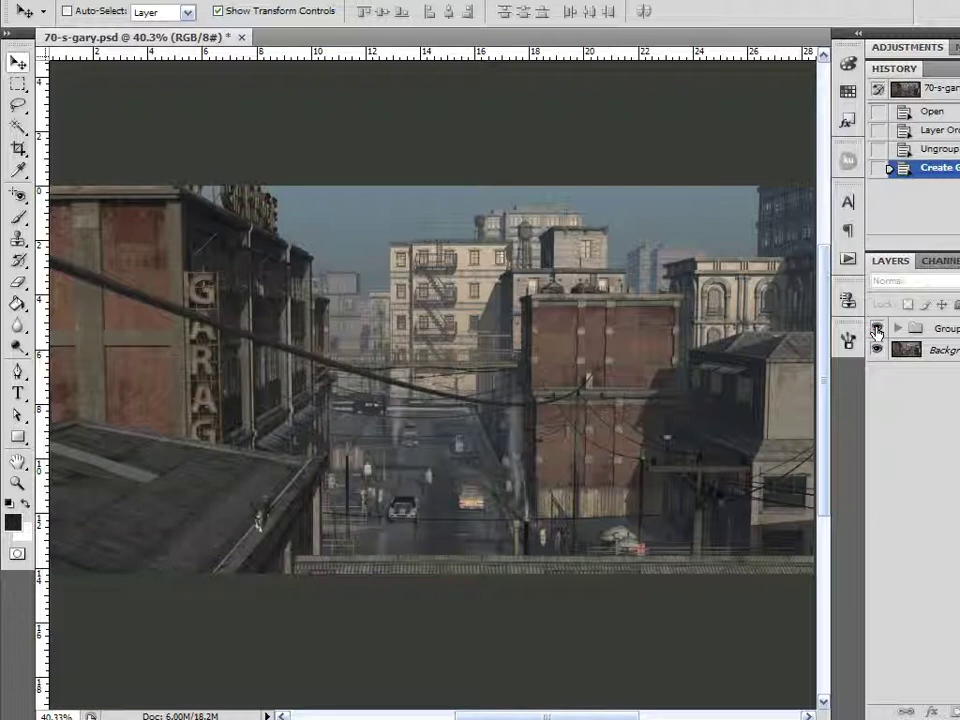
Step: Ungroup the cable layer group and delete all its layers except the large cable layer, keeping the Background
{"action": "left_click", "coordinate": [937, 332]}
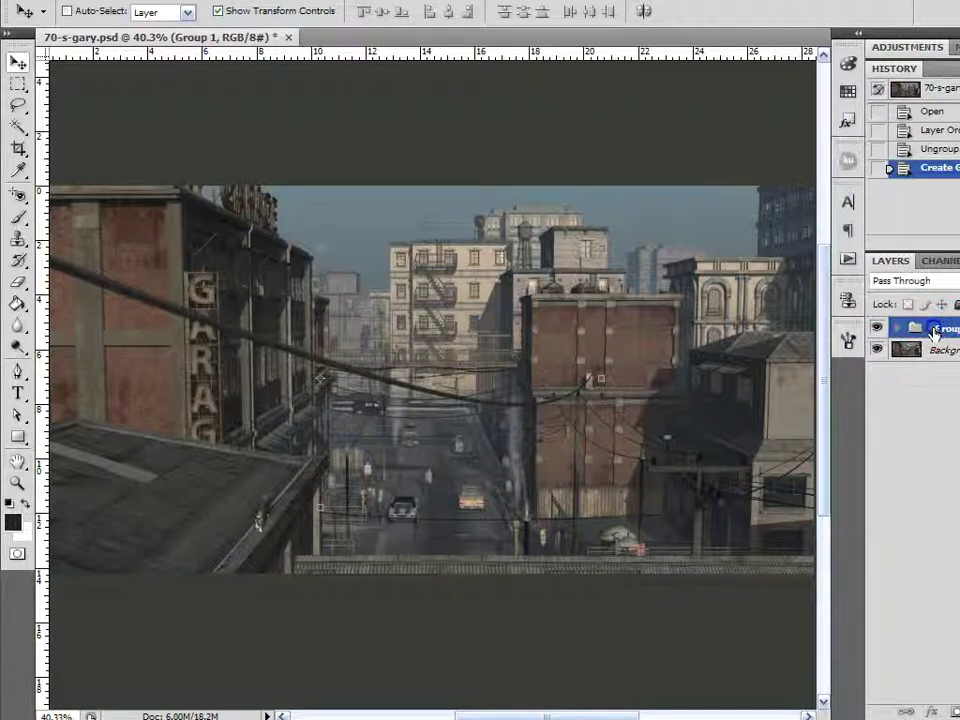
{"action": "right_click", "coordinate": [935, 333]}
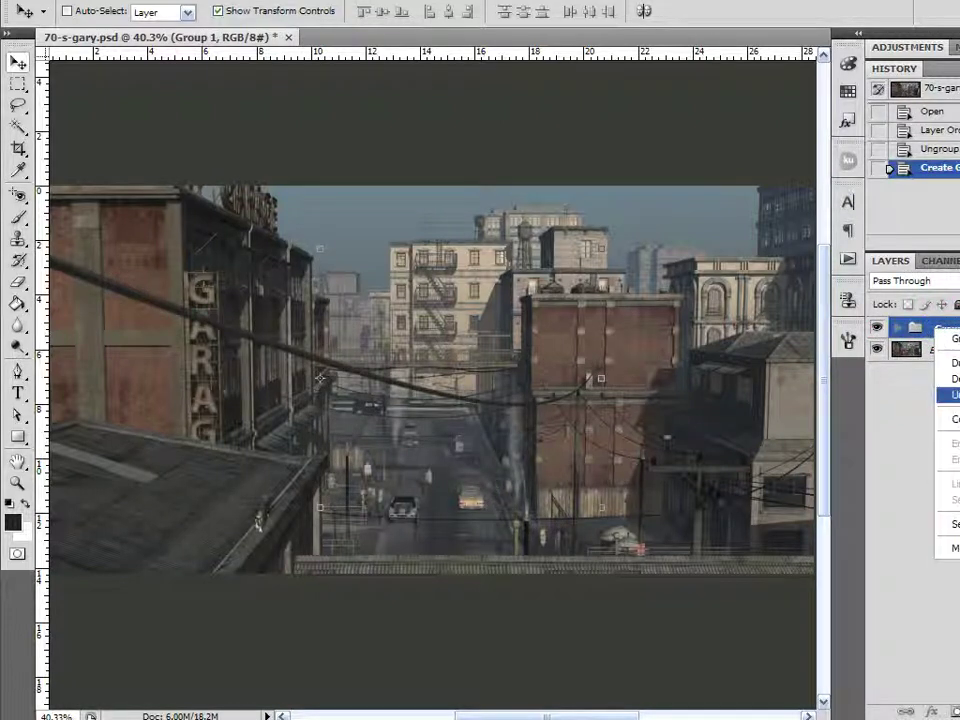
{"action": "left_click", "coordinate": [950, 395]}
{"action": "left_click", "coordinate": [940, 486]}
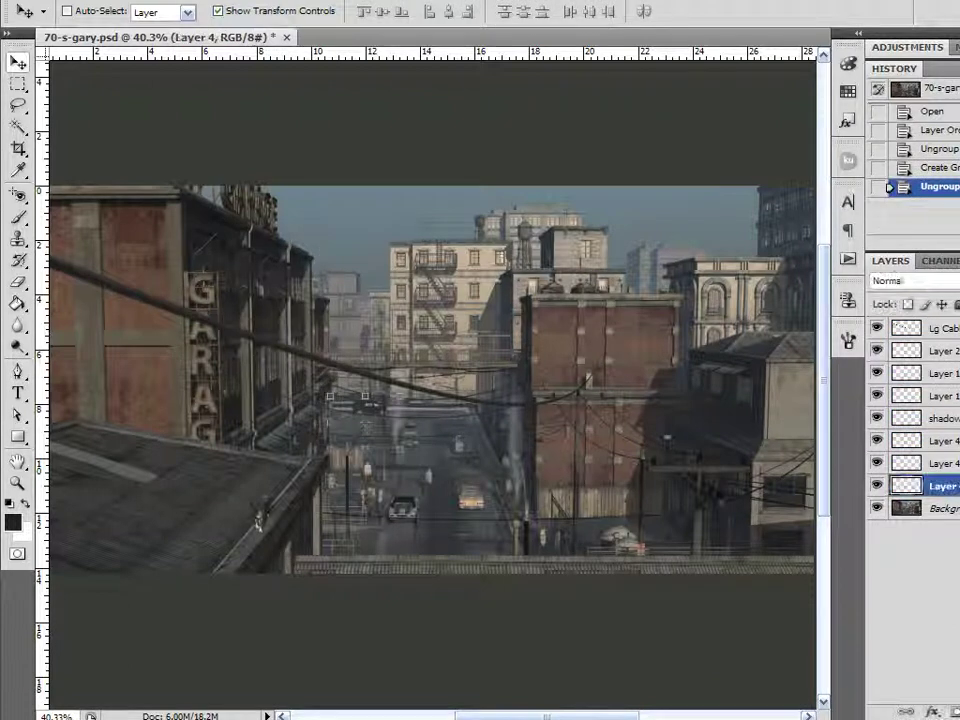
{"action": "left_click", "coordinate": [950, 350], "text": "shift"}
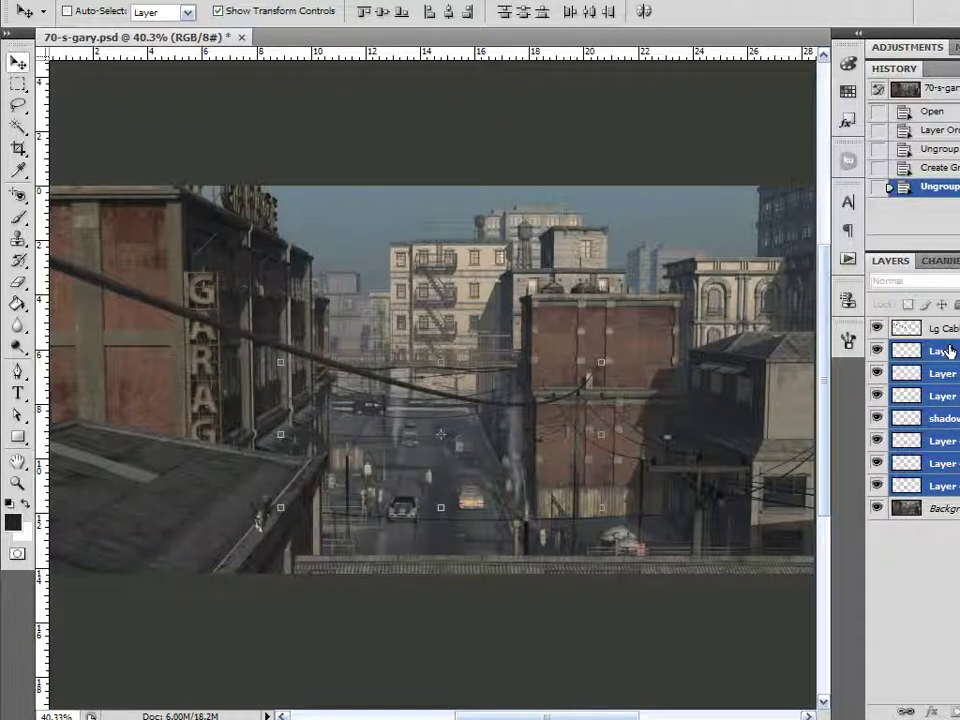
{"action": "key", "text": "Delete"}
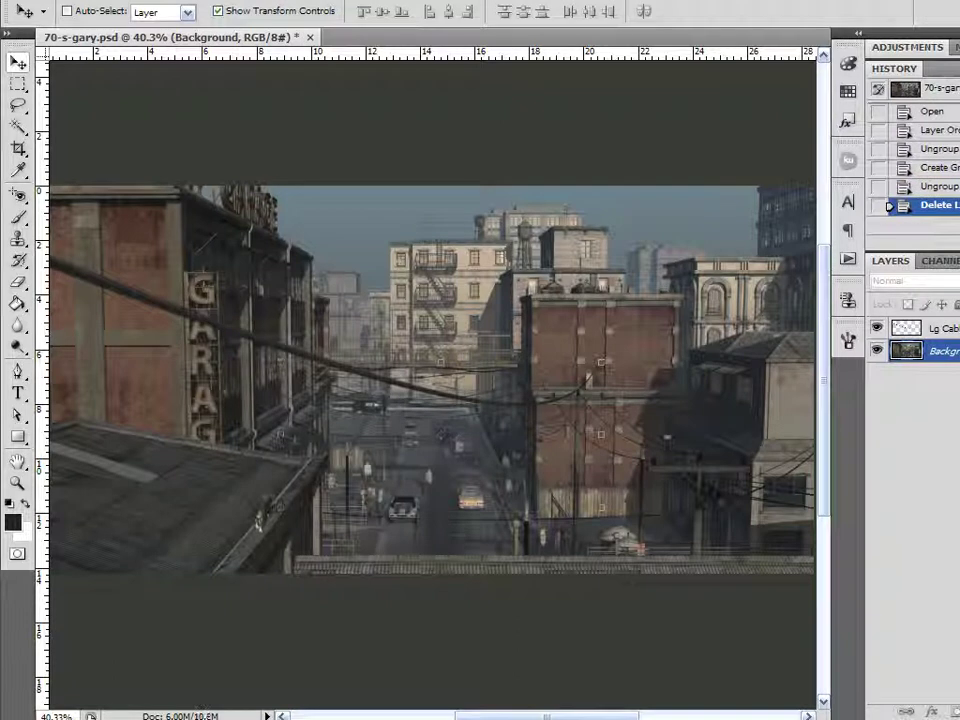
Step: Hide the large cable layer and add a new empty layer above the Background
{"action": "left_click", "coordinate": [877, 330]}
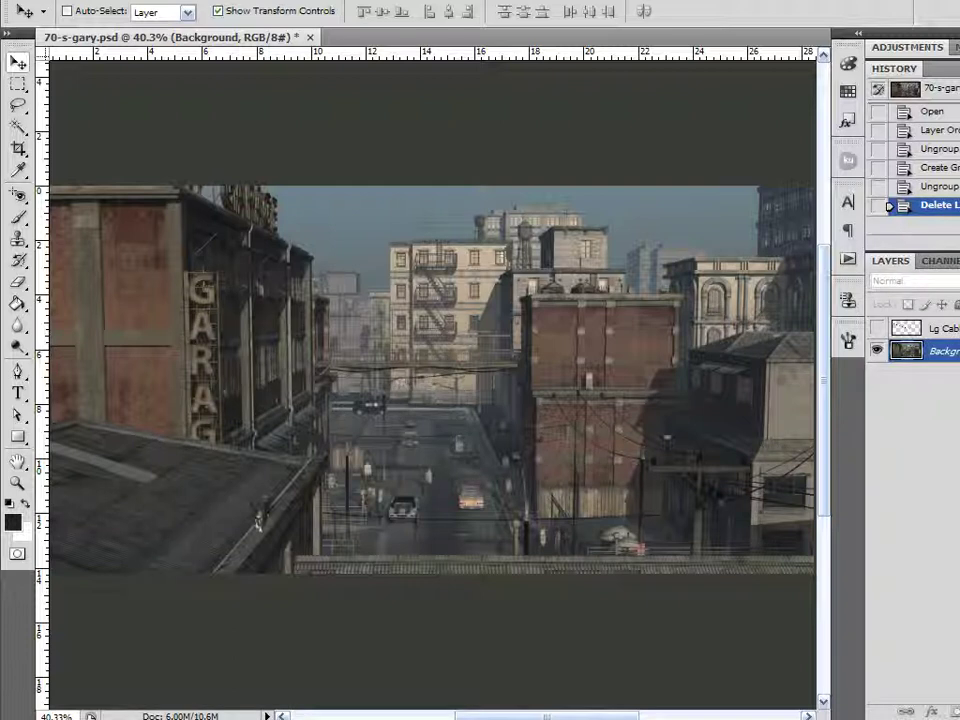
{"action": "left_click", "coordinate": [955, 711]}
Step: Examine the street, the buildings and the existing wires up close for places where cables could hang
{"action": "scroll", "coordinate": [240, 315], "scroll_direction": "up", "scroll_amount": 3}
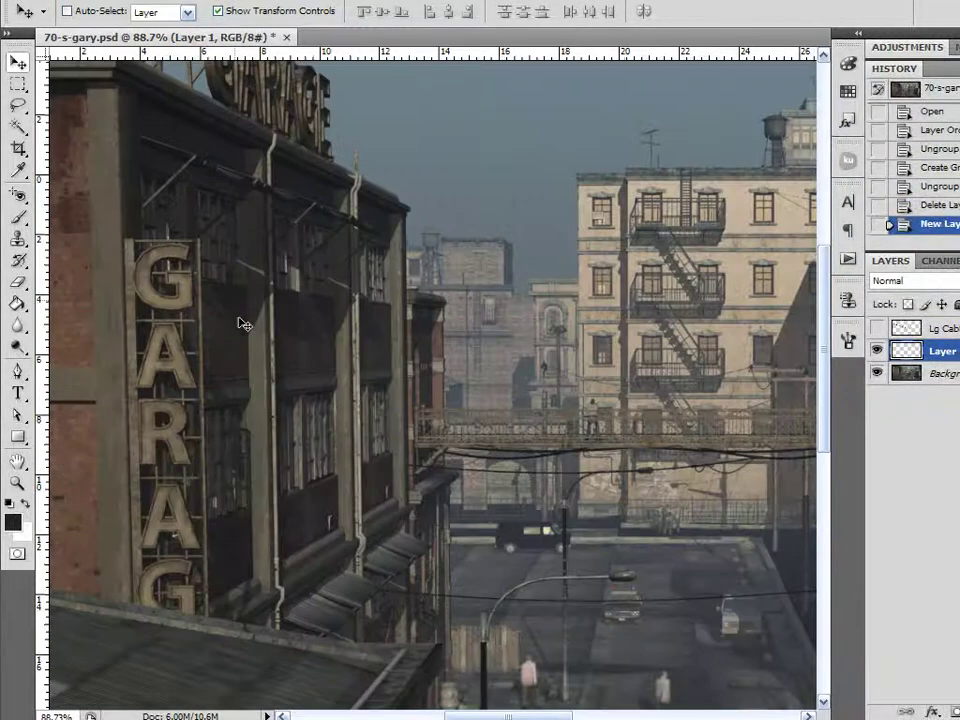
{"action": "scroll", "coordinate": [300, 420], "scroll_direction": "down", "scroll_amount": 2}
{"action": "left_click_drag", "start_coordinate": [420, 527], "coordinate": [435, 317]}
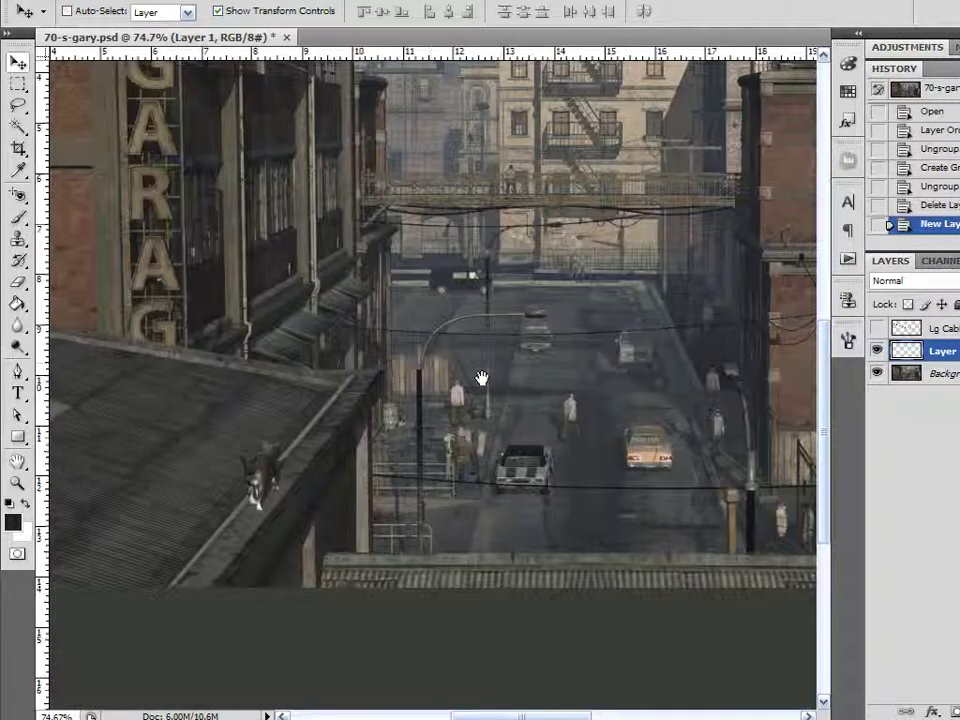
{"action": "left_click_drag", "start_coordinate": [596, 264], "coordinate": [300, 364]}
{"action": "left_click_drag", "start_coordinate": [394, 403], "coordinate": [316, 352]}
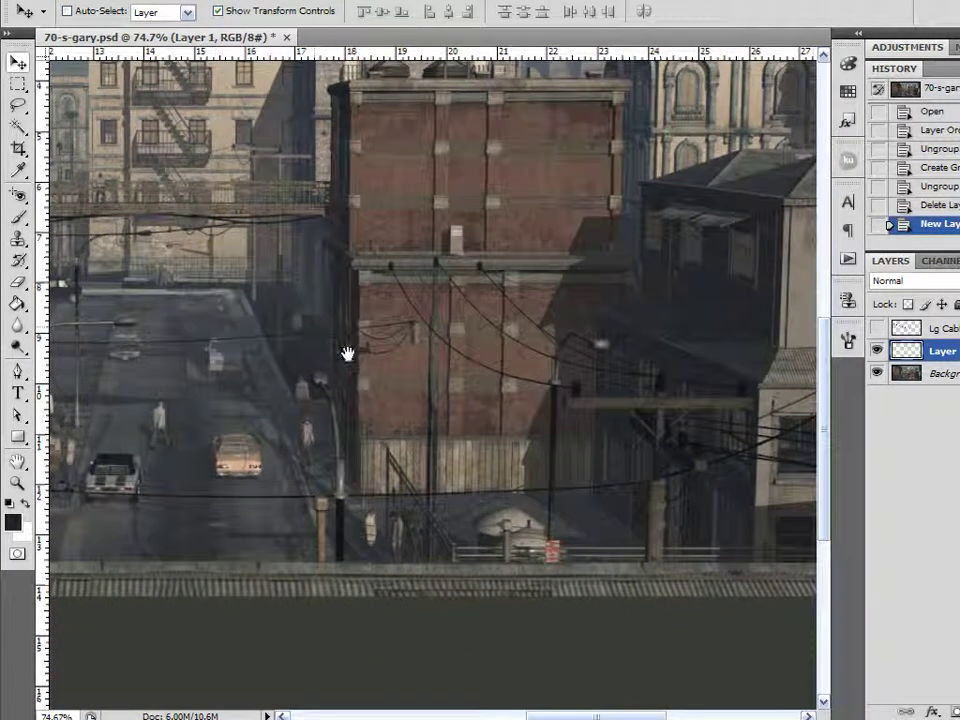
{"action": "left_click_drag", "start_coordinate": [313, 388], "coordinate": [475, 375]}
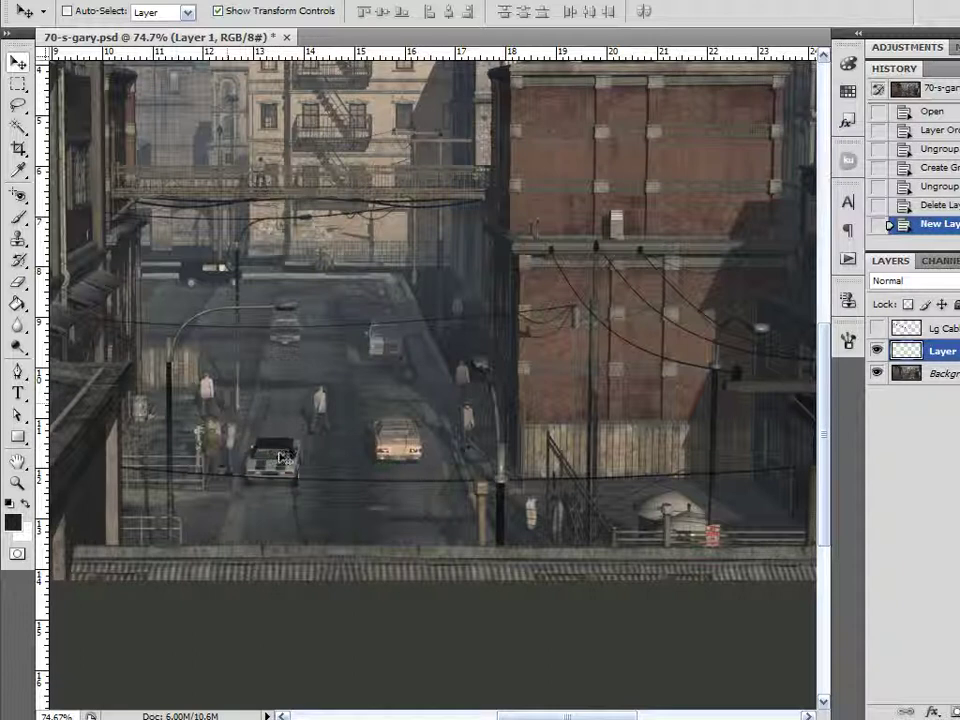
{"action": "left_click_drag", "start_coordinate": [349, 375], "coordinate": [376, 483]}
{"action": "scroll", "coordinate": [376, 483], "scroll_direction": "down", "scroll_amount": 3}
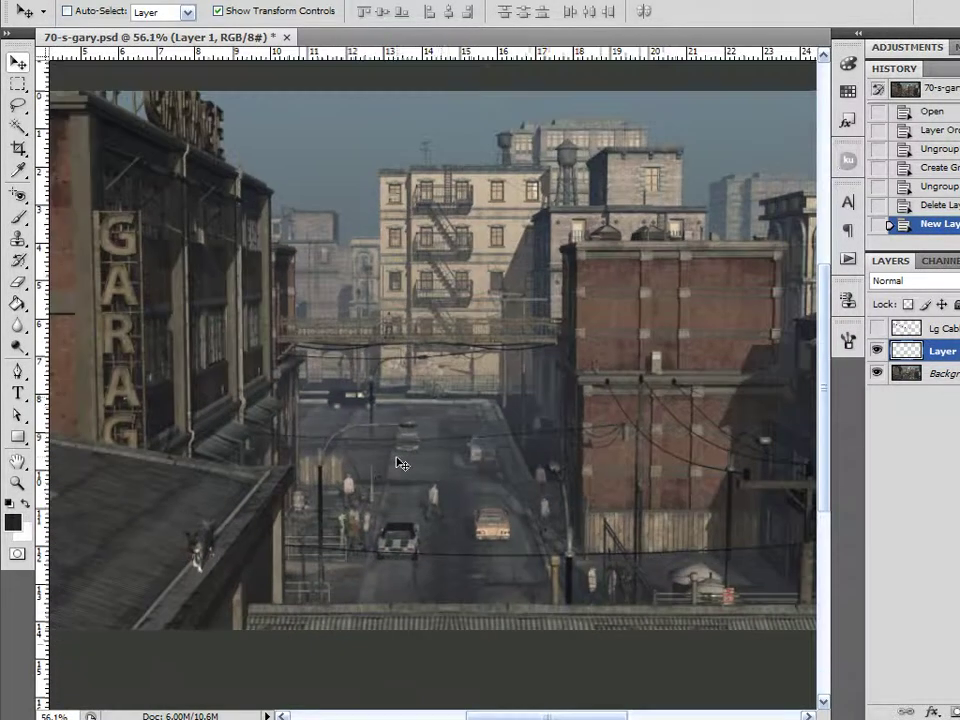
{"action": "mouse_move", "coordinate": [441, 398]}
{"action": "left_mouse_down"}
{"action": "mouse_move", "coordinate": [443, 427]}
{"action": "mouse_move", "coordinate": [439, 414]}
{"action": "left_mouse_up"}
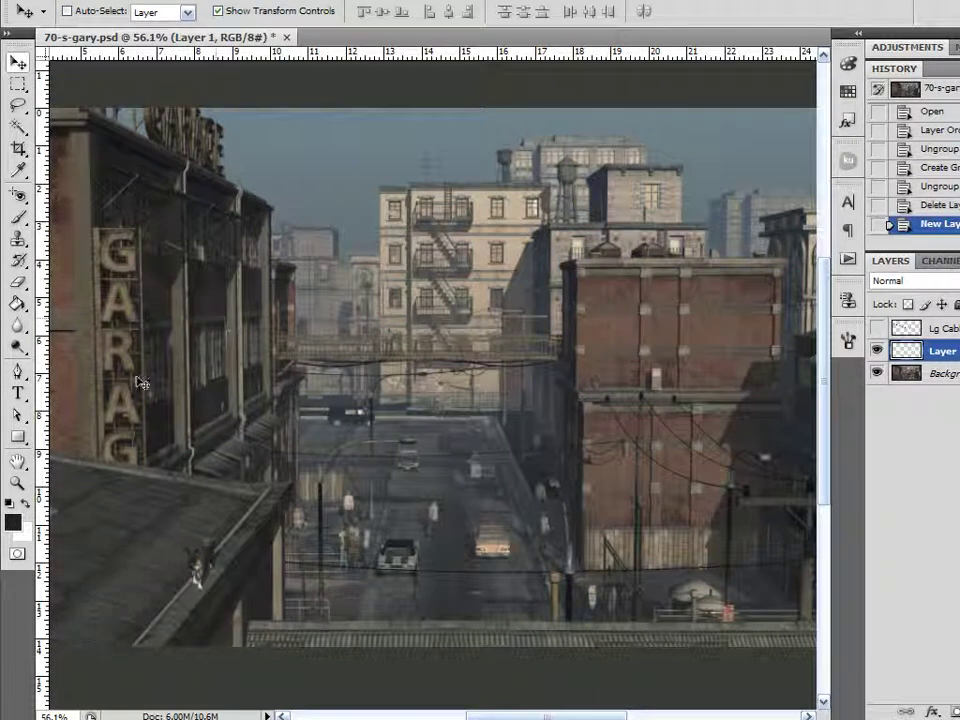
{"action": "scroll", "coordinate": [283, 428], "scroll_direction": "up", "scroll_amount": 3}
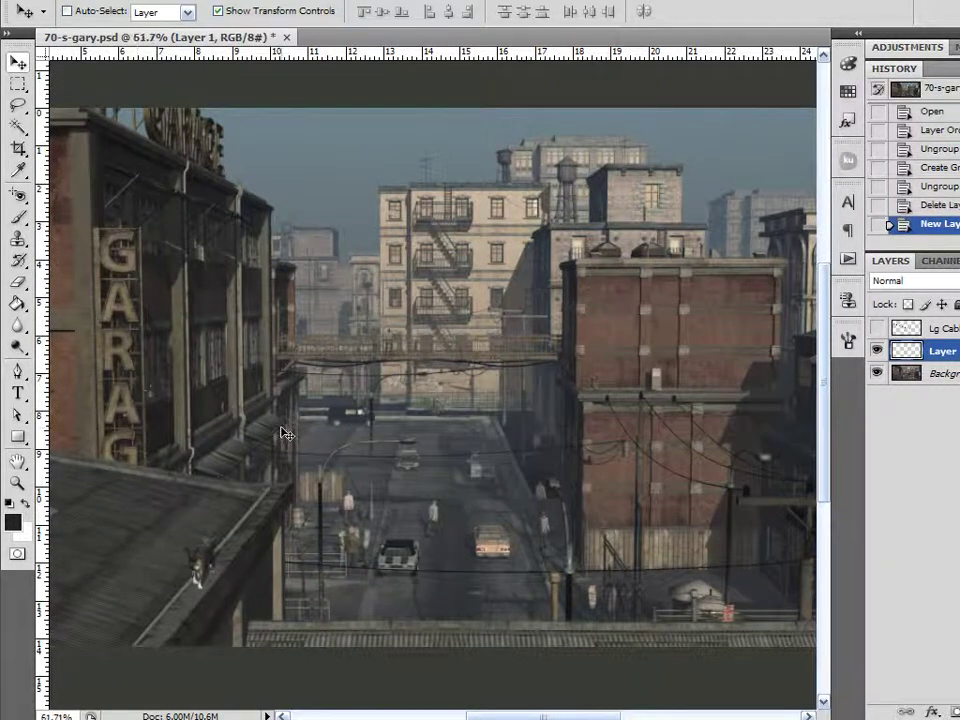
Step: Set the foreground color to #32393f, sampled from the shaded area beside the dark van at the street's far end
{"action": "left_click", "coordinate": [14, 527]}
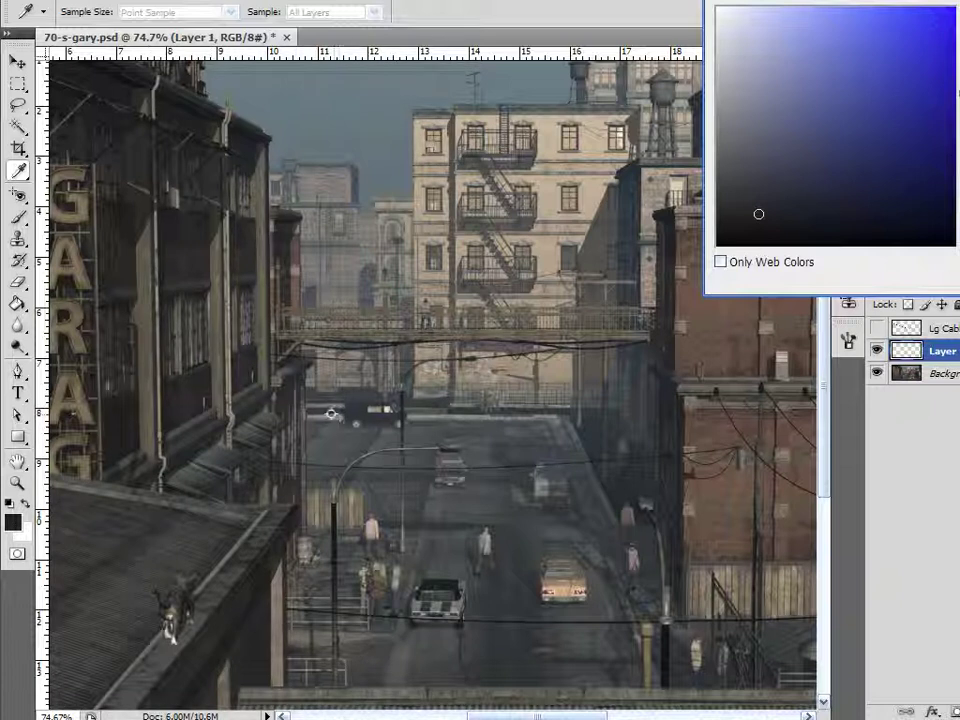
{"action": "left_click", "coordinate": [330, 419]}
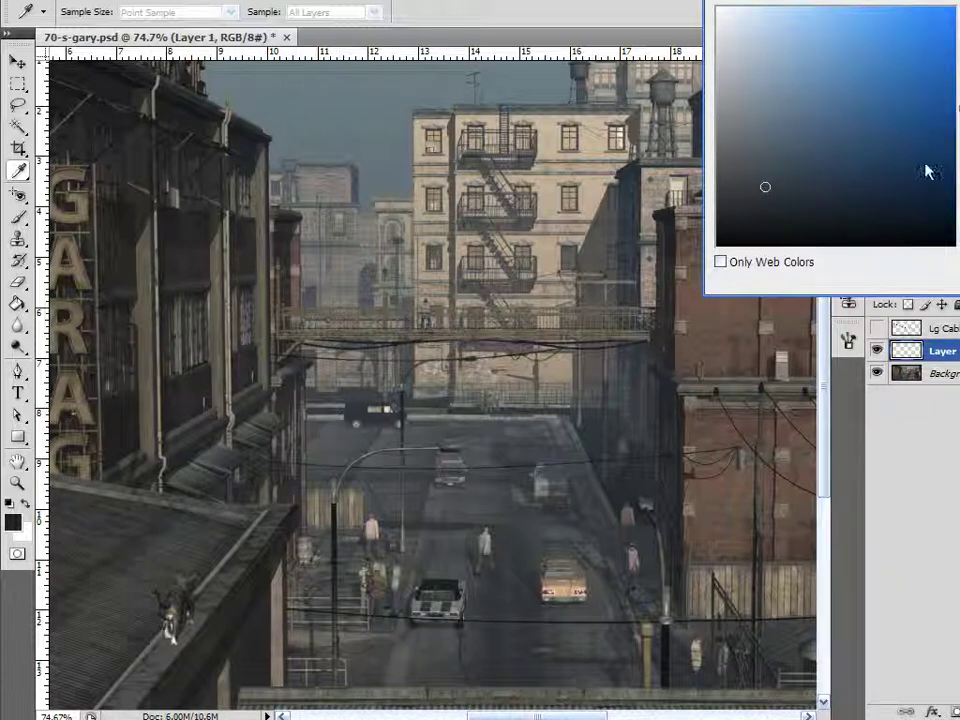
{"action": "left_click_drag", "start_coordinate": [959, 1], "coordinate": [842, 34]}
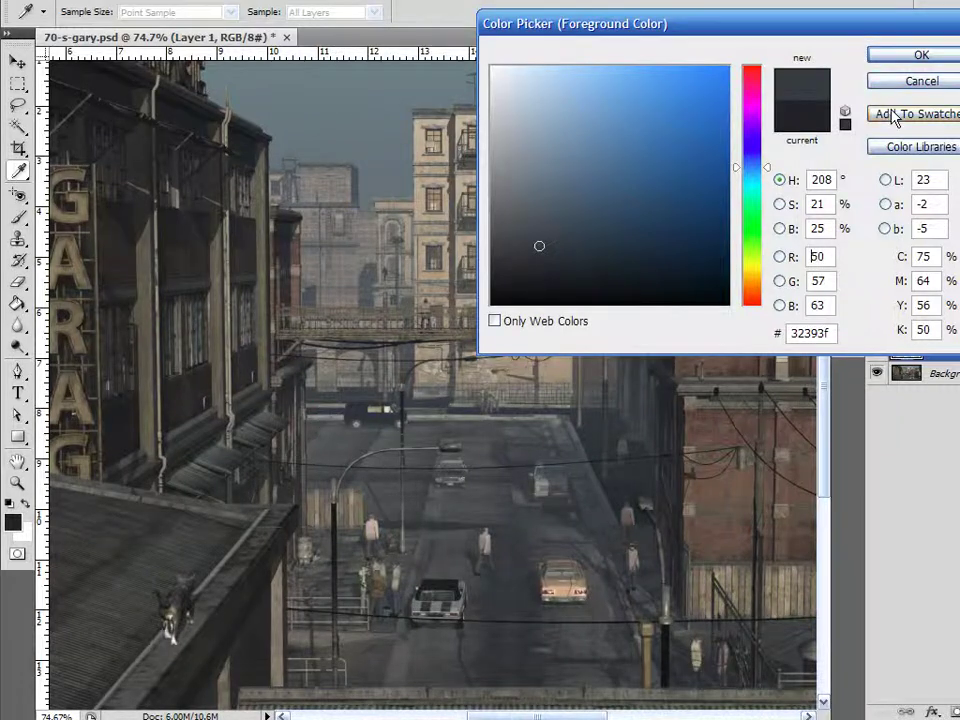
{"action": "left_click", "coordinate": [921, 55]}
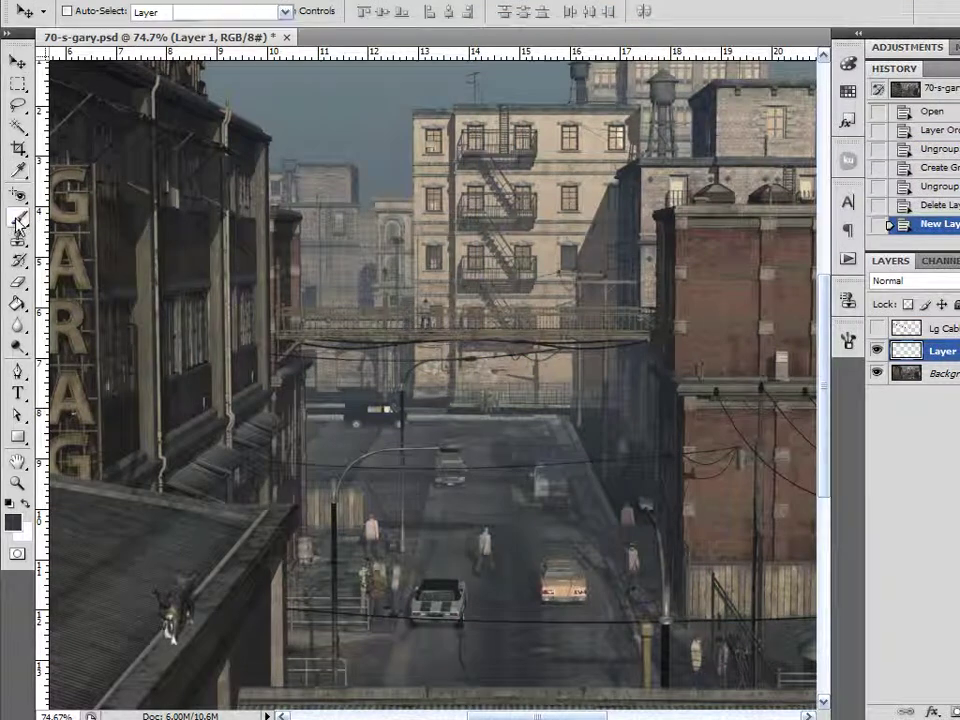
Step: Try a 20 px brush stroke across the street beneath the footbridge and undo it
{"action": "left_click", "coordinate": [17, 216]}
{"action": "mouse_move", "coordinate": [281, 358]}
{"action": "left_mouse_down"}
{"action": "mouse_move", "coordinate": [340, 390]}
{"action": "mouse_move", "coordinate": [420, 350]}
{"action": "mouse_move", "coordinate": [560, 368]}
{"action": "left_mouse_up"}
{"action": "key", "text": "ctrl+z"}
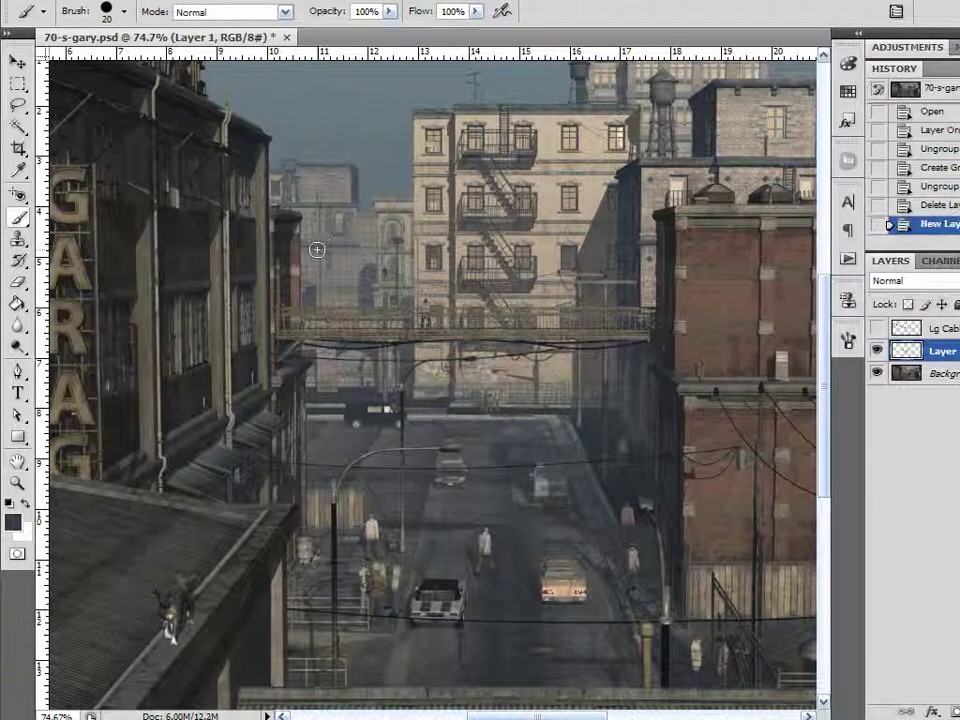
Step: Darken the foreground color to #1c1f22 and test it with a brush stroke below the footbridge, undoing the stroke
{"action": "left_click", "coordinate": [13, 522]}
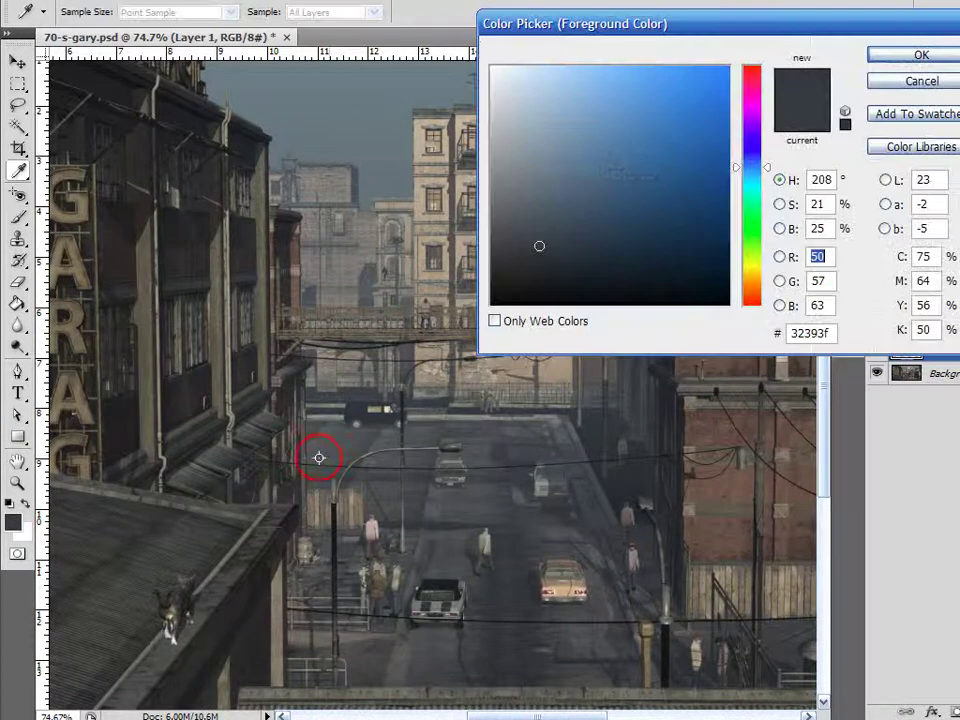
{"action": "left_click", "coordinate": [531, 272]}
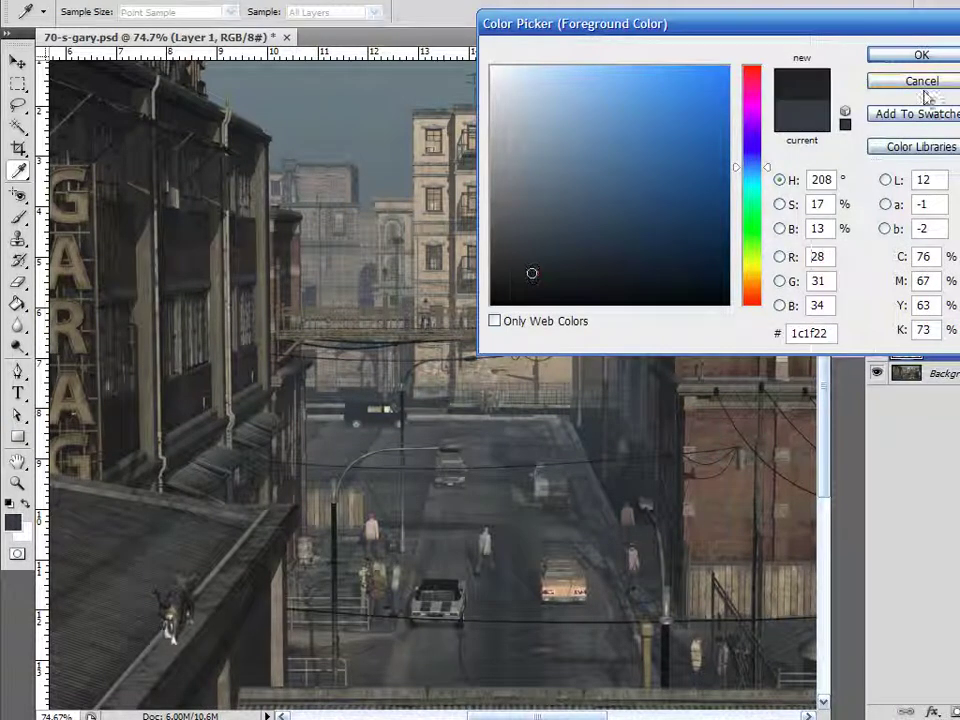
{"action": "left_click", "coordinate": [930, 57]}
{"action": "mouse_move", "coordinate": [300, 366]}
{"action": "left_mouse_down"}
{"action": "mouse_move", "coordinate": [553, 360]}
{"action": "mouse_move", "coordinate": [570, 386]}
{"action": "mouse_move", "coordinate": [586, 459]}
{"action": "mouse_move", "coordinate": [531, 463]}
{"action": "mouse_move", "coordinate": [520, 448]}
{"action": "left_mouse_up"}
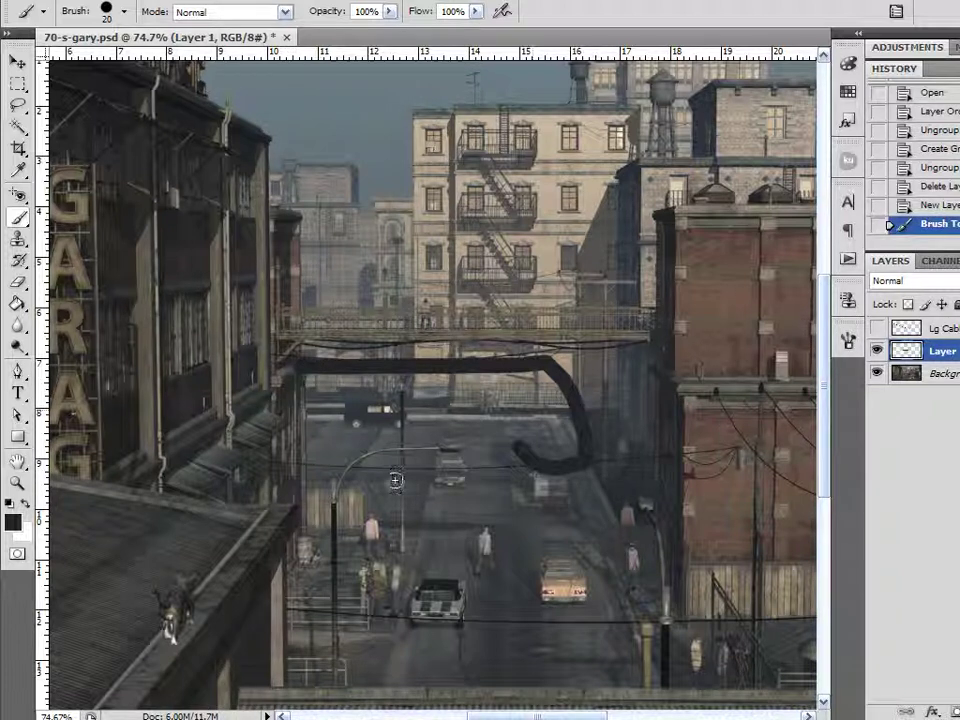
{"action": "key", "text": "ctrl+z"}
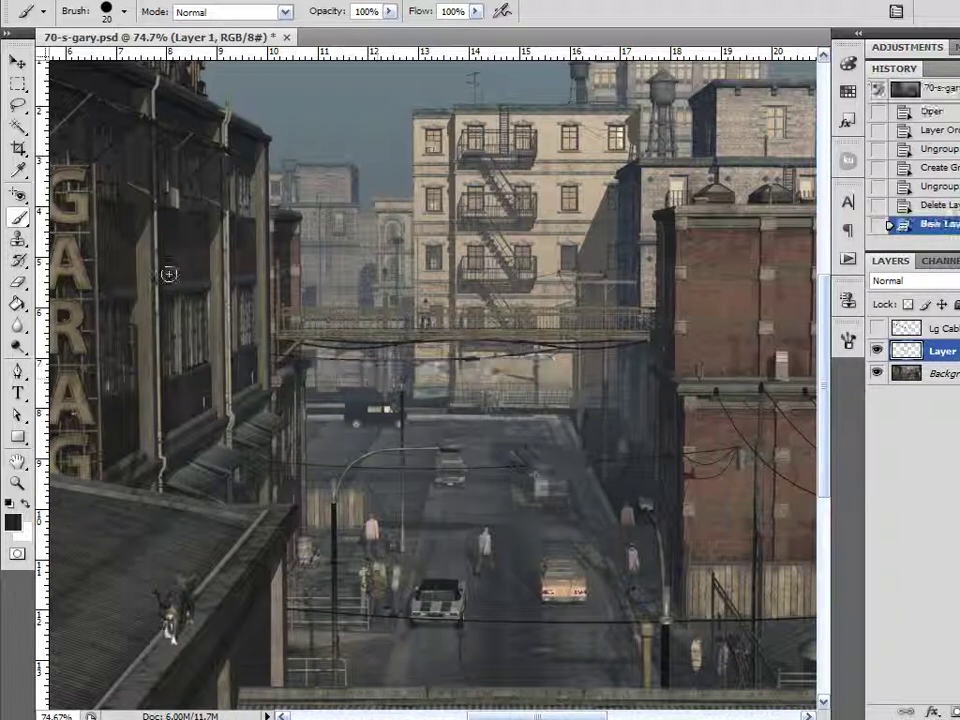
Step: Reduce the brush size to 3 px
{"action": "key", "text": "bracketleft"}
{"action": "key", "text": "bracketleft"}
{"action": "key", "text": "bracketleft"}
{"action": "key", "text": "bracketleft"}
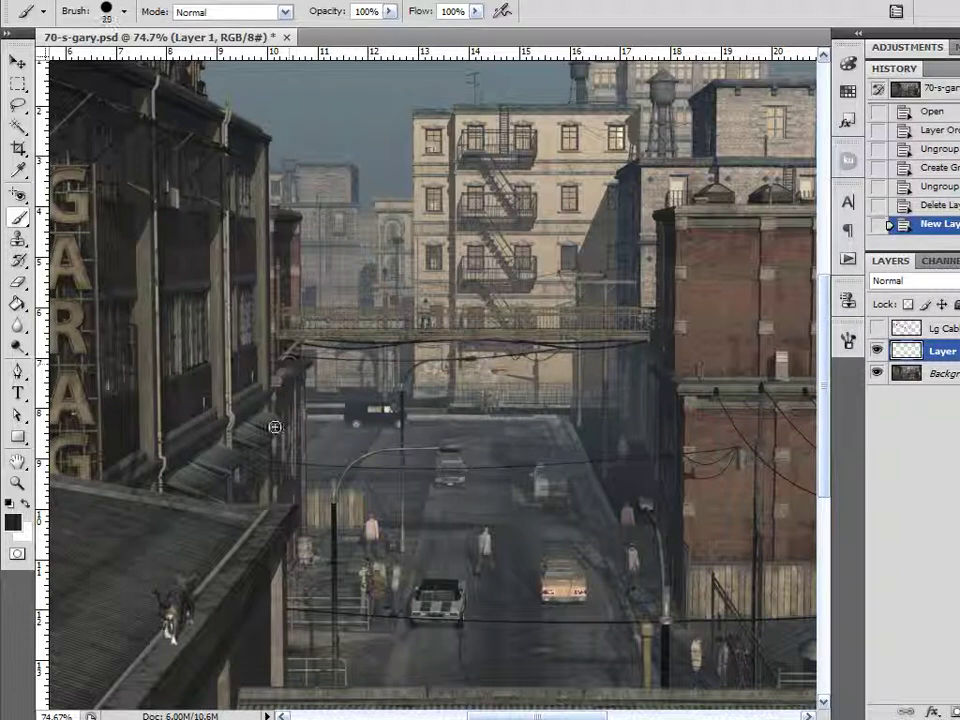
Step: Try drawing thin cables freehand across the street below the footbridge and undo the strokes
{"action": "mouse_move", "coordinate": [272, 352]}
{"action": "left_mouse_down"}
{"action": "mouse_move", "coordinate": [367, 386]}
{"action": "mouse_move", "coordinate": [630, 370]}
{"action": "left_mouse_up"}
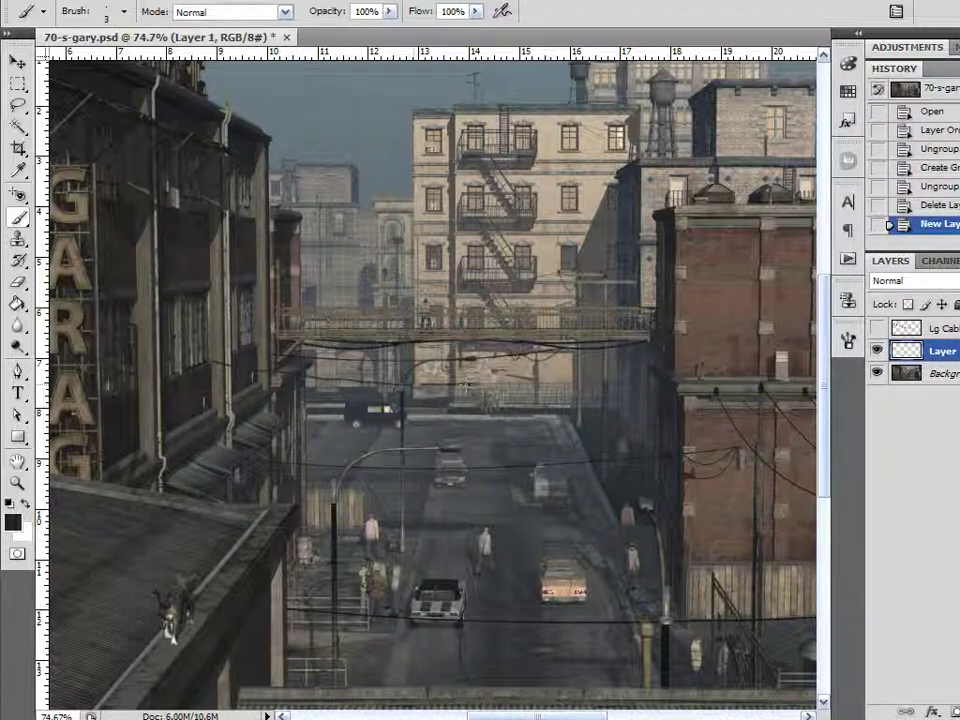
{"action": "left_click_drag", "start_coordinate": [699, 343], "coordinate": [401, 394]}
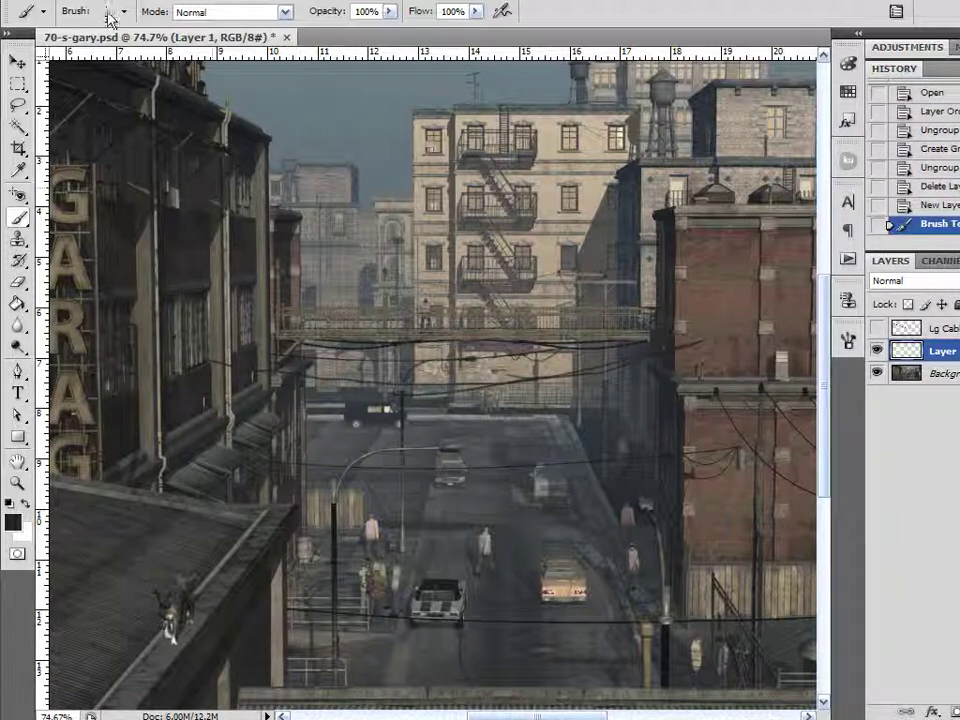
{"action": "key", "text": "ctrl+z"}
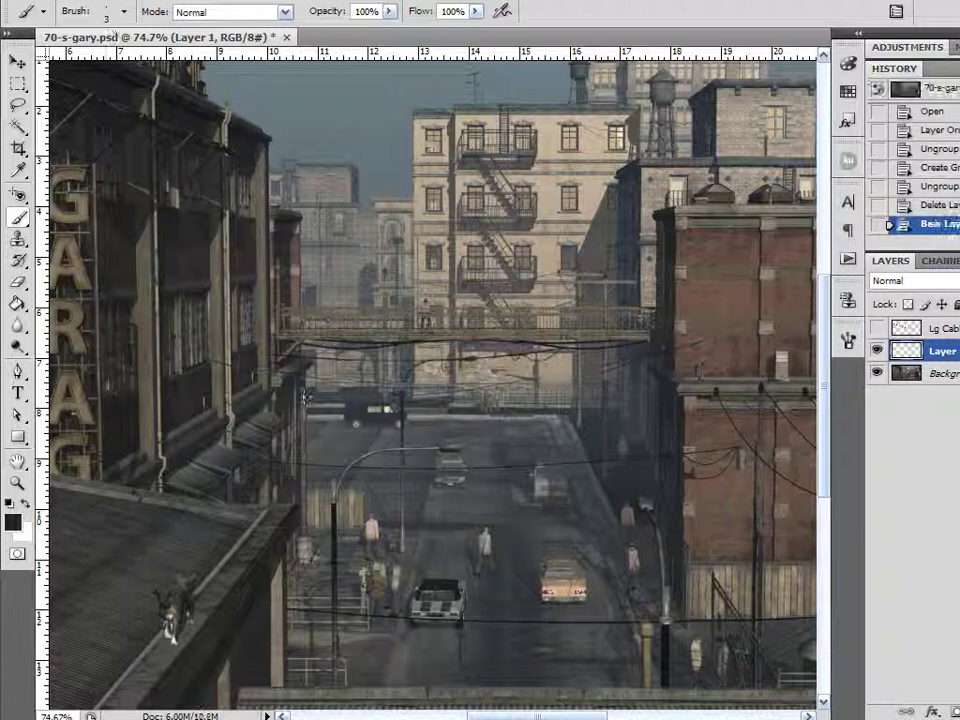
Step: Review the available brush presets and the master diameter for the Brush tool
{"action": "left_click", "coordinate": [16, 63]}
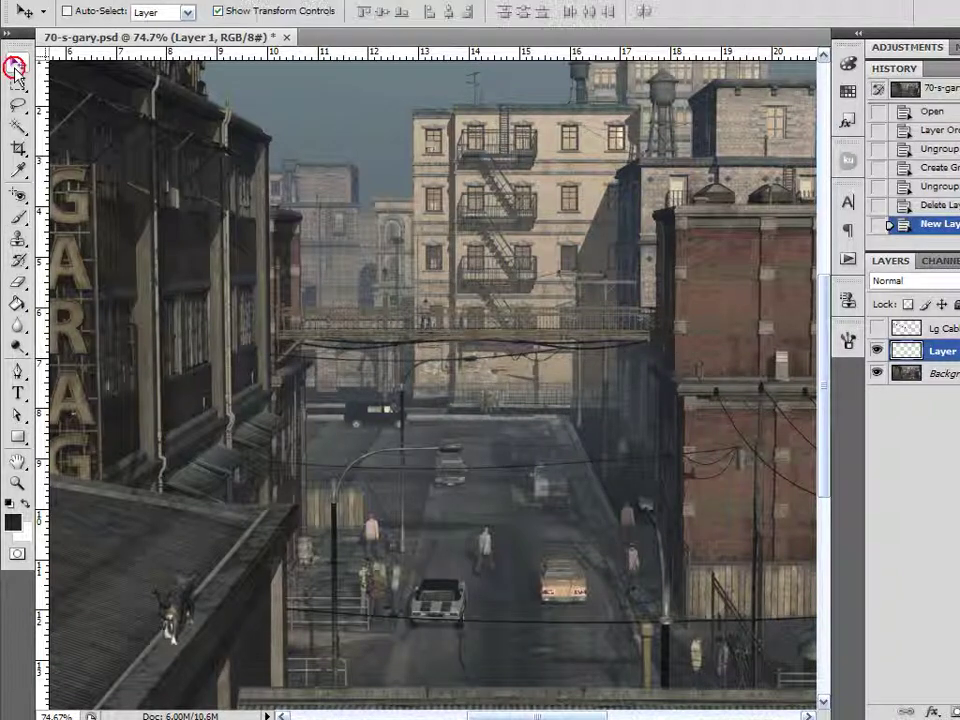
{"action": "left_click", "coordinate": [17, 216]}
{"action": "left_click", "coordinate": [856, 343]}
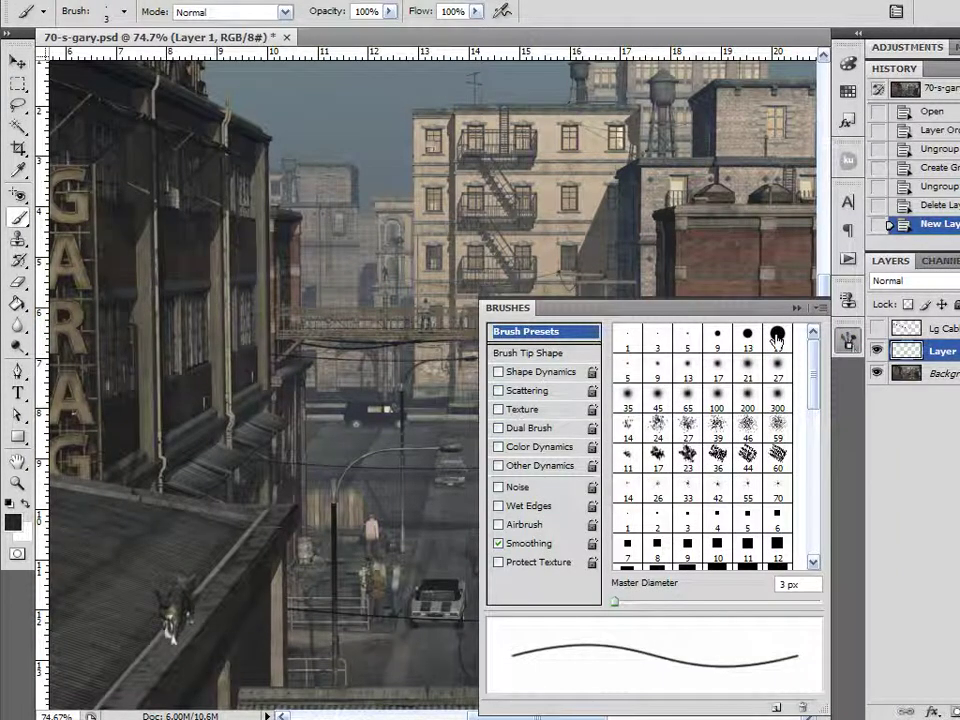
{"action": "left_click", "coordinate": [848, 341]}
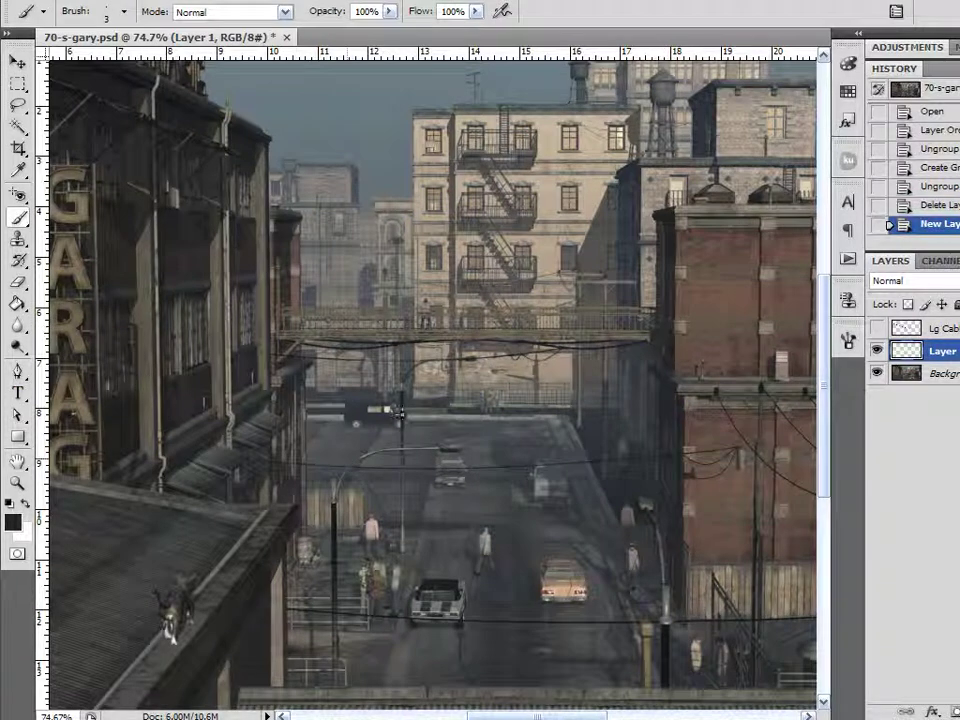
Step: Set the Pen tool to draw paths and place a horizontal guide level with the brick building's ledge
{"action": "left_click", "coordinate": [17, 371]}
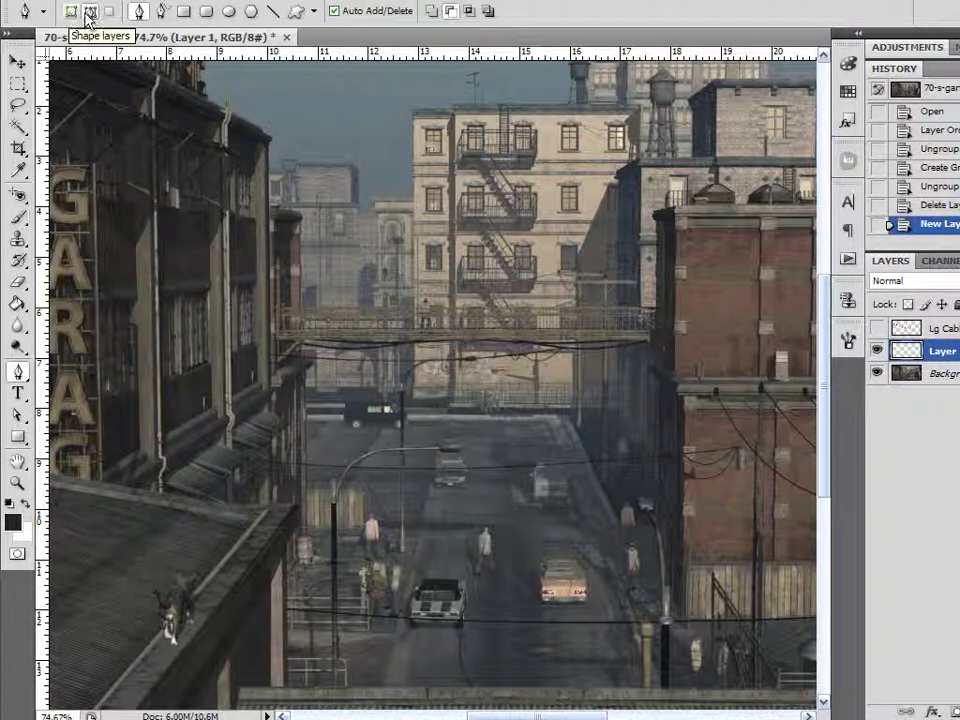
{"action": "left_click", "coordinate": [88, 14]}
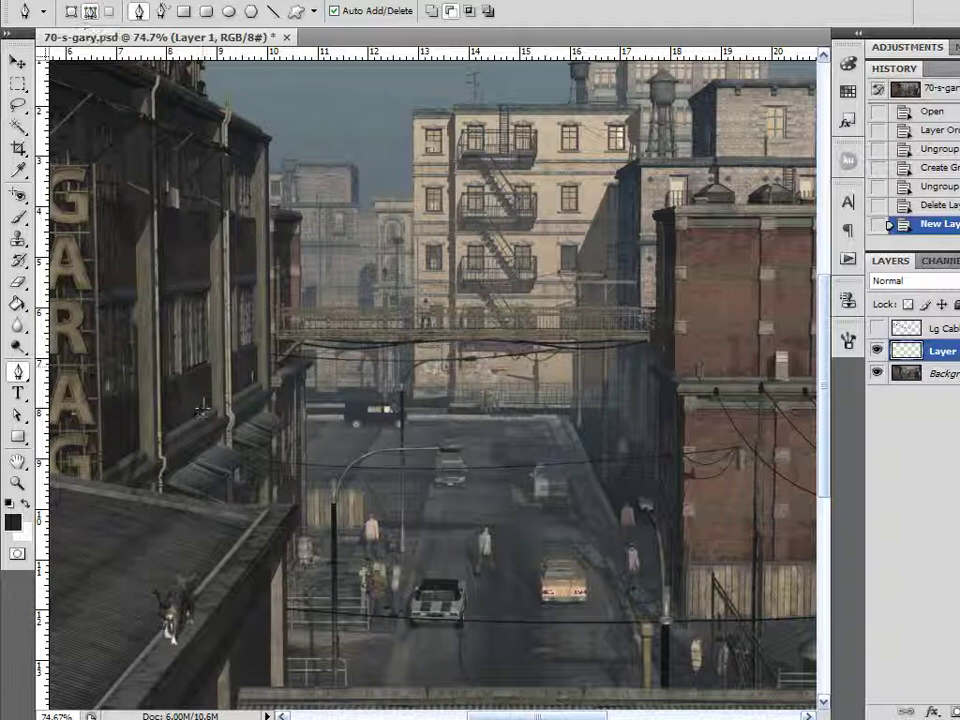
{"action": "left_click_drag", "start_coordinate": [404, 58], "coordinate": [432, 388]}
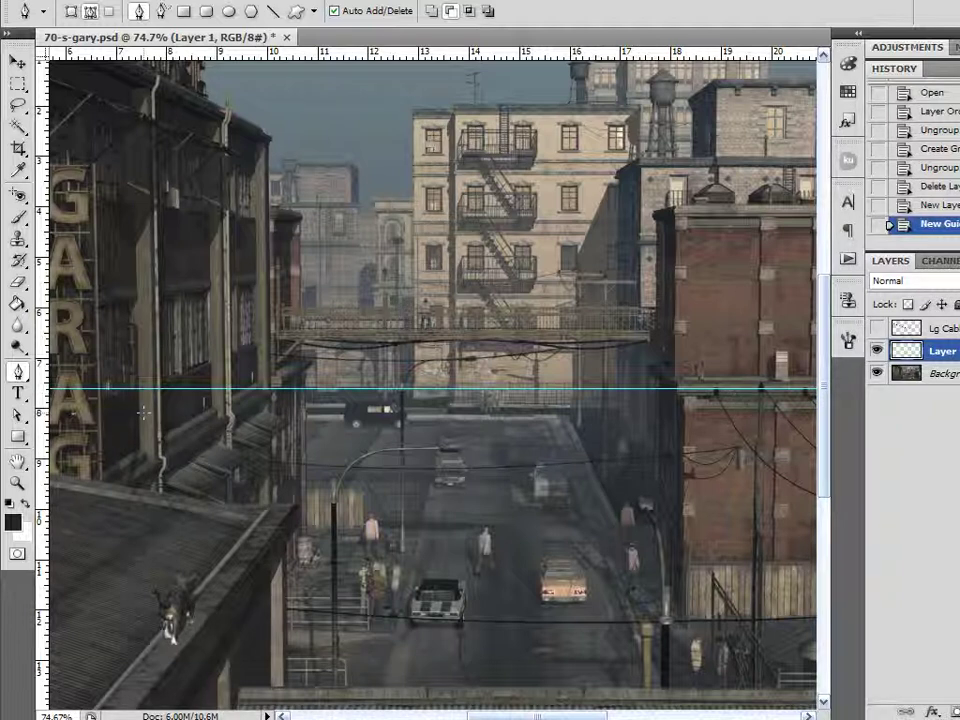
Step: Draw a sagging curved path along the guide from the garage building's wall to the corner of the brick building
{"action": "scroll", "coordinate": [263, 397], "scroll_direction": "down", "scroll_amount": 2}
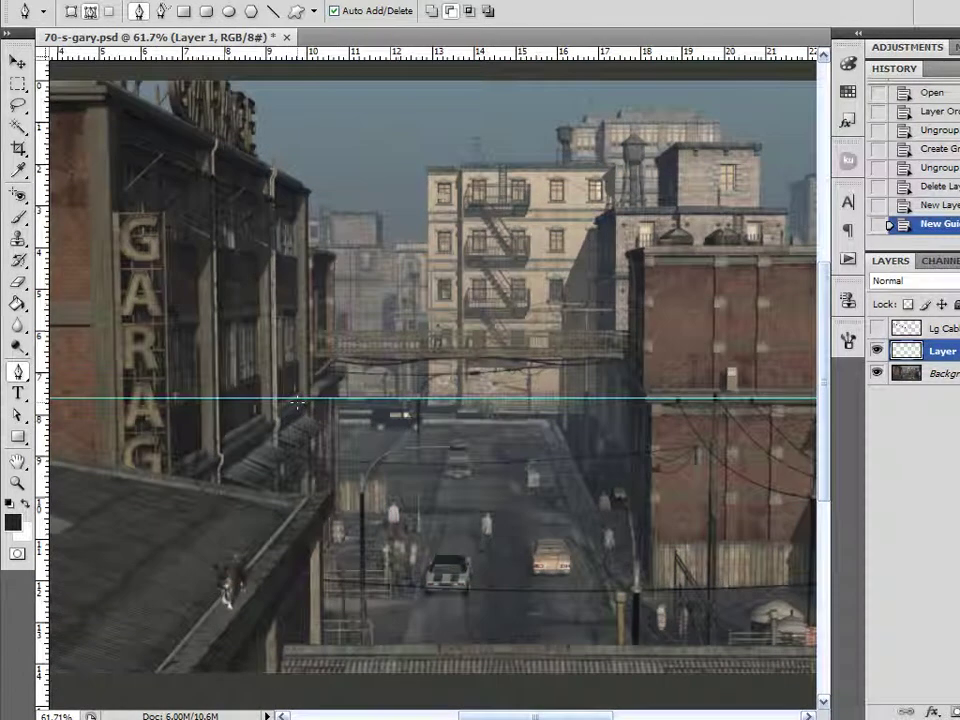
{"action": "left_click", "coordinate": [299, 400]}
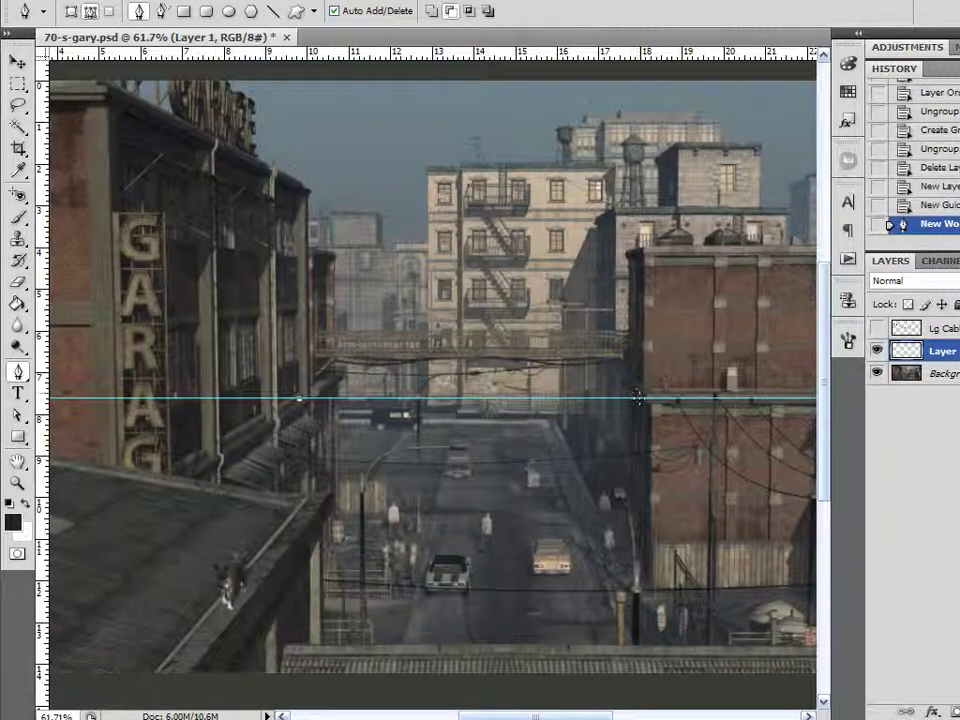
{"action": "left_click_drag", "start_coordinate": [640, 400], "coordinate": [785, 337]}
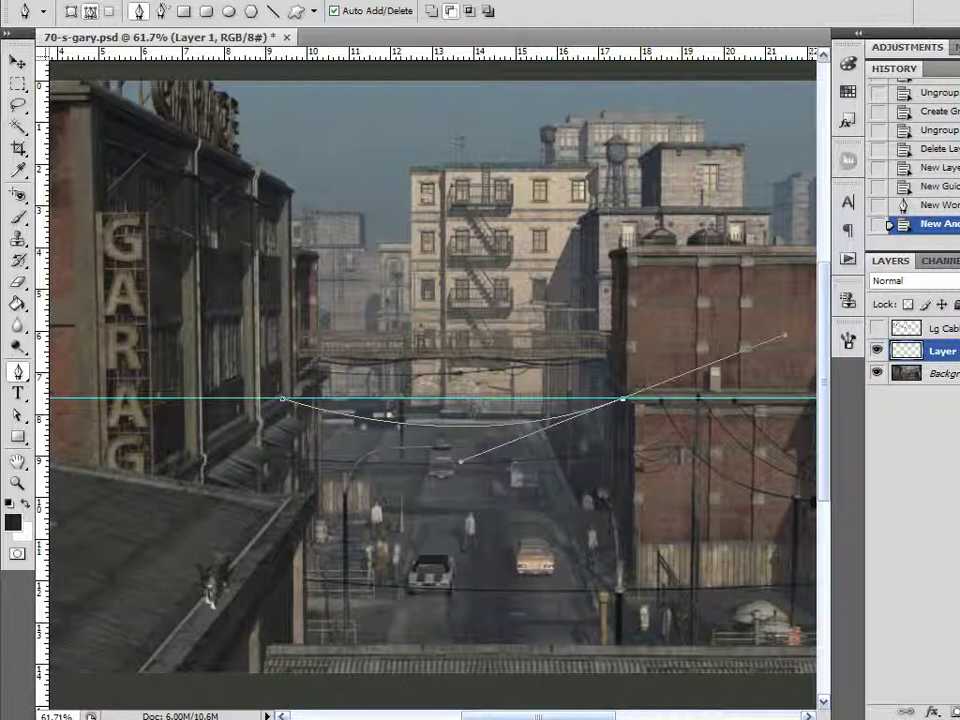
Step: Check the work path entry in the list of paths, widen the panel dock, and return to the layers
{"action": "left_click", "coordinate": [958, 261]}
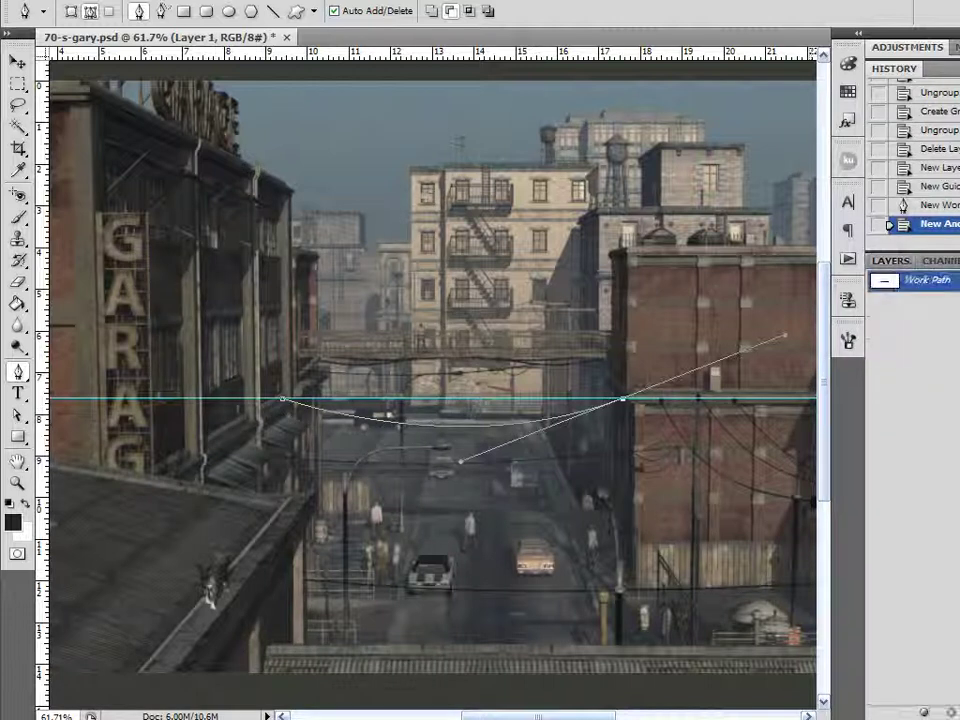
{"action": "left_click_drag", "start_coordinate": [959, 296], "coordinate": [884, 296]}
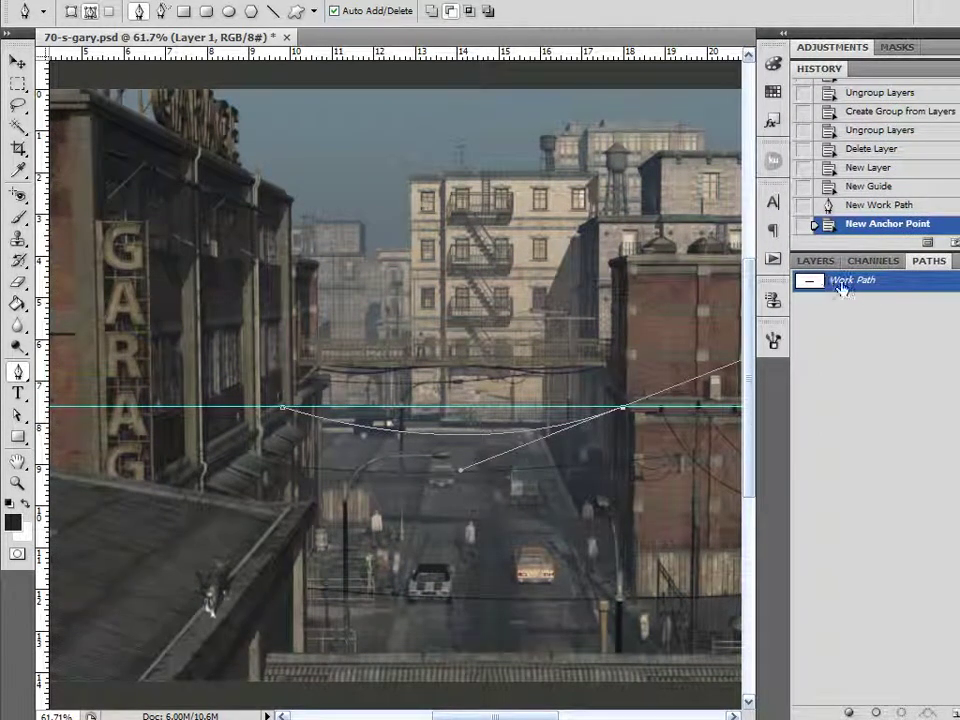
{"action": "left_click_drag", "start_coordinate": [789, 280], "coordinate": [898, 279]}
{"action": "left_click", "coordinate": [873, 264]}
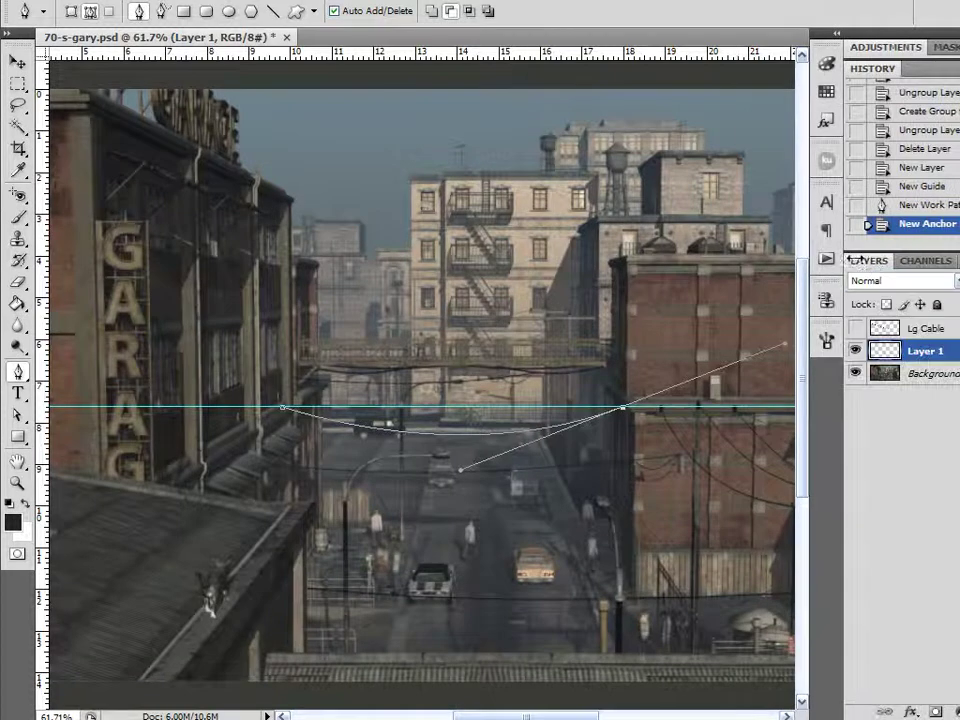
Step: Stroke the curved path on Layer 1 with the Brush, leaving Simulate Pressure off
{"action": "left_click", "coordinate": [17, 372]}
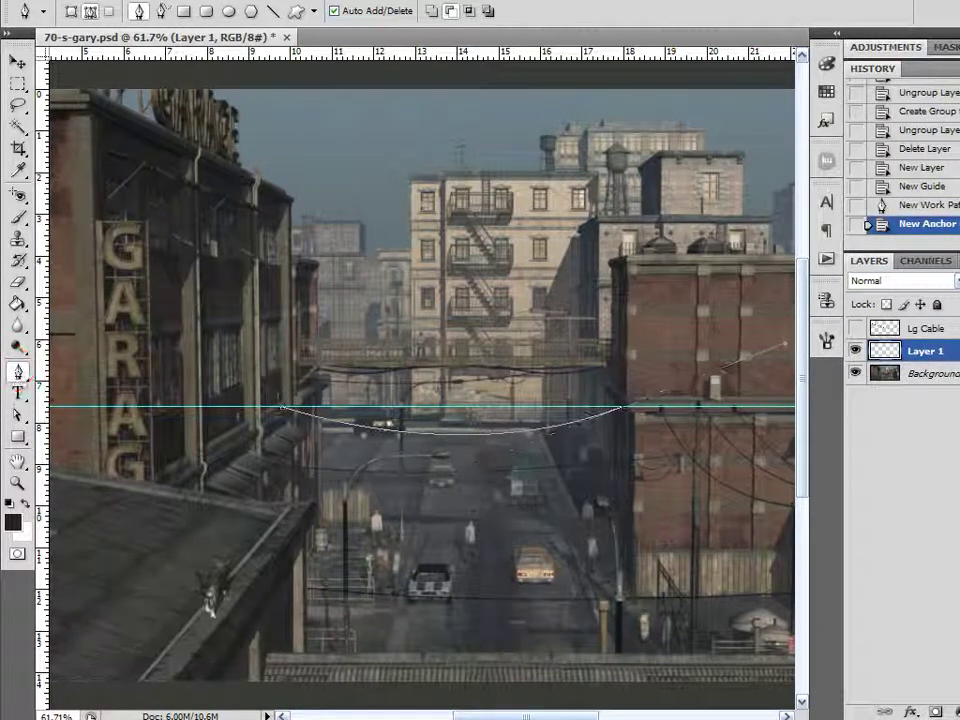
{"action": "right_click", "coordinate": [408, 441]}
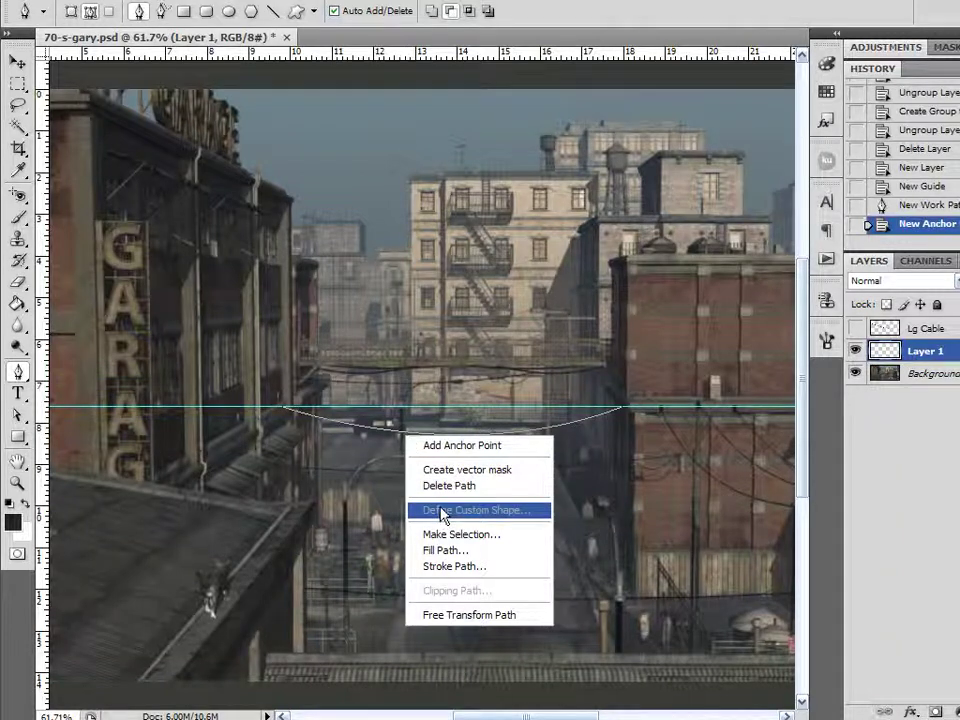
{"action": "left_click", "coordinate": [452, 566]}
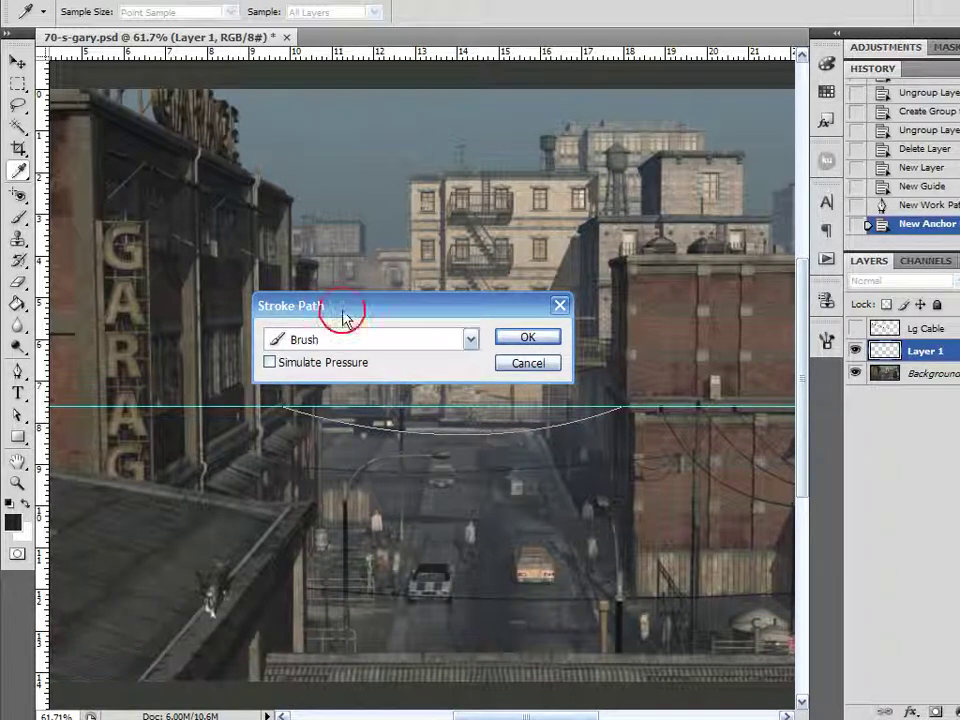
{"action": "left_click_drag", "start_coordinate": [344, 317], "coordinate": [360, 261]}
{"action": "left_click", "coordinate": [352, 284]}
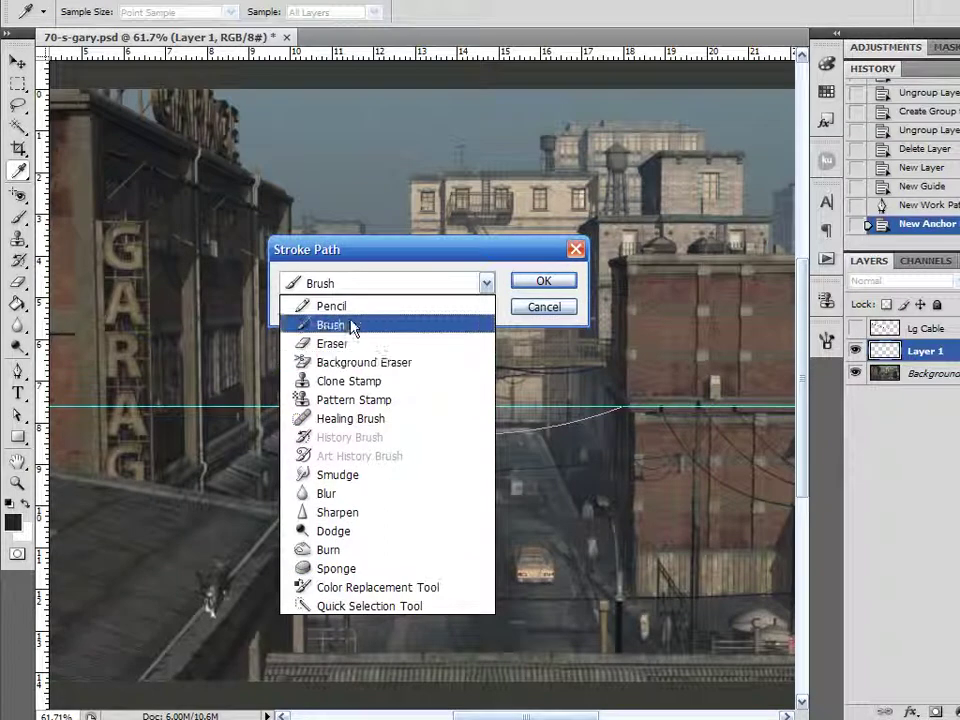
{"action": "left_click", "coordinate": [352, 323]}
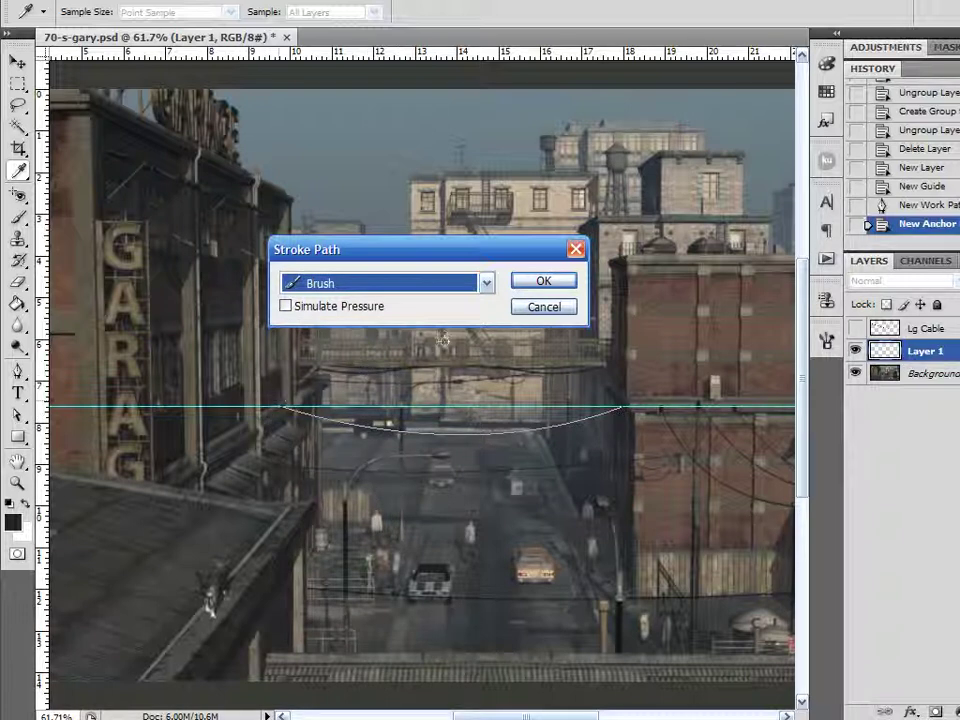
{"action": "left_click", "coordinate": [525, 281]}
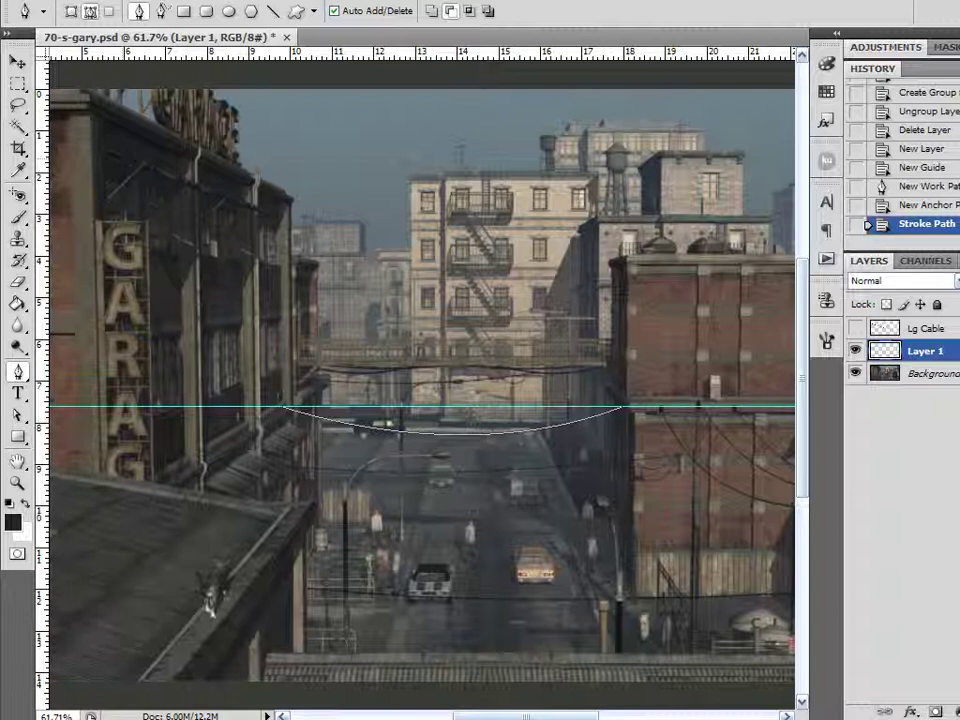
Step: Delete the work path and clear the guide, returning to the layers
{"action": "left_click", "coordinate": [958, 261]}
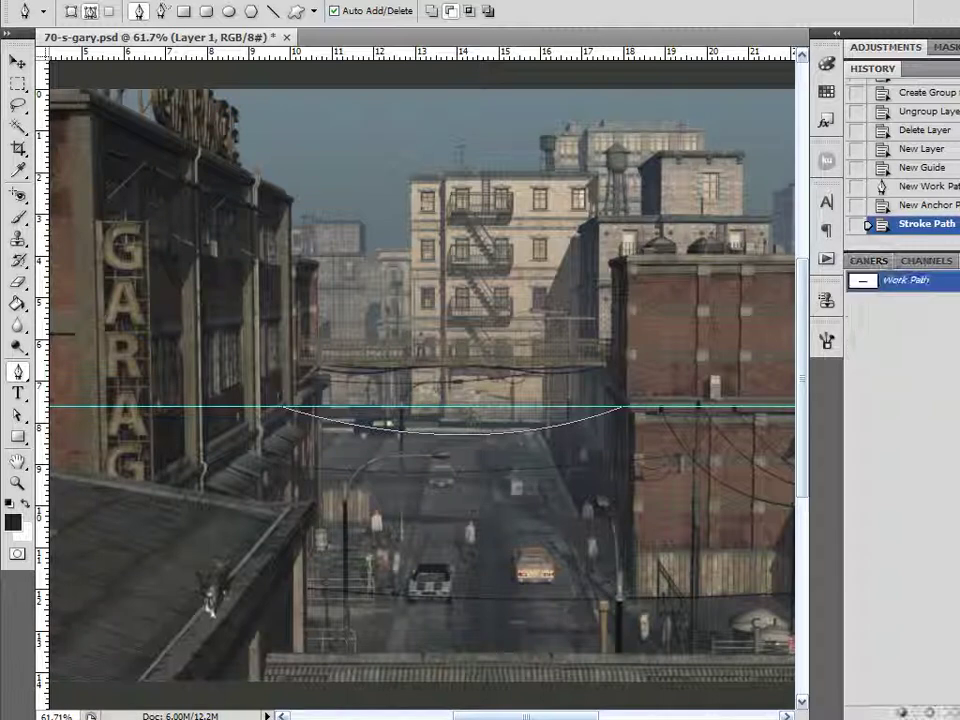
{"action": "right_click", "coordinate": [931, 284]}
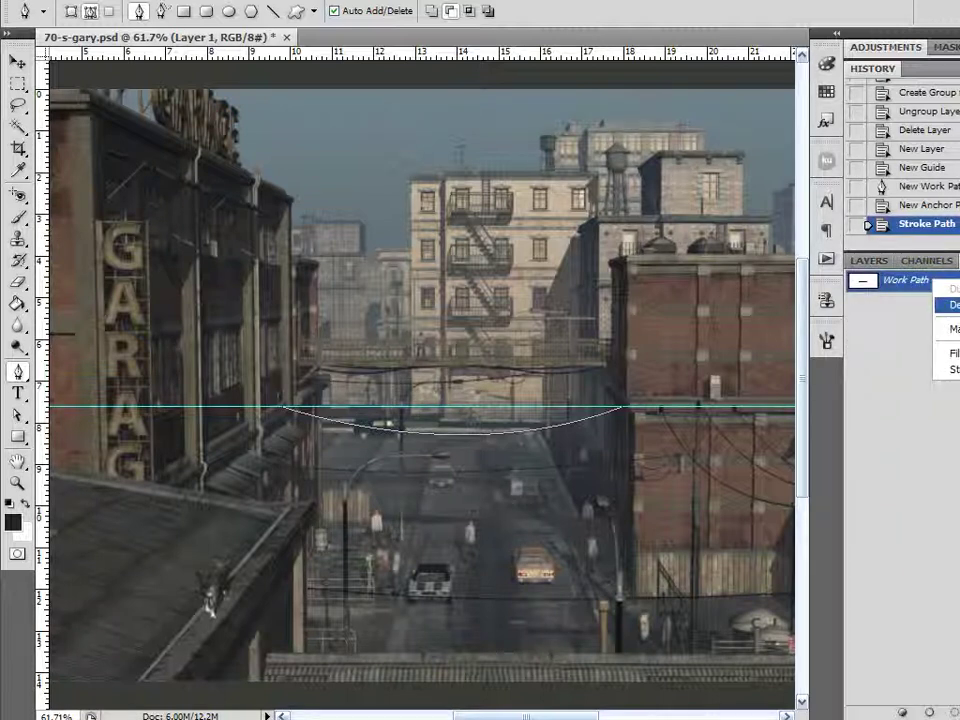
{"action": "left_click", "coordinate": [946, 305]}
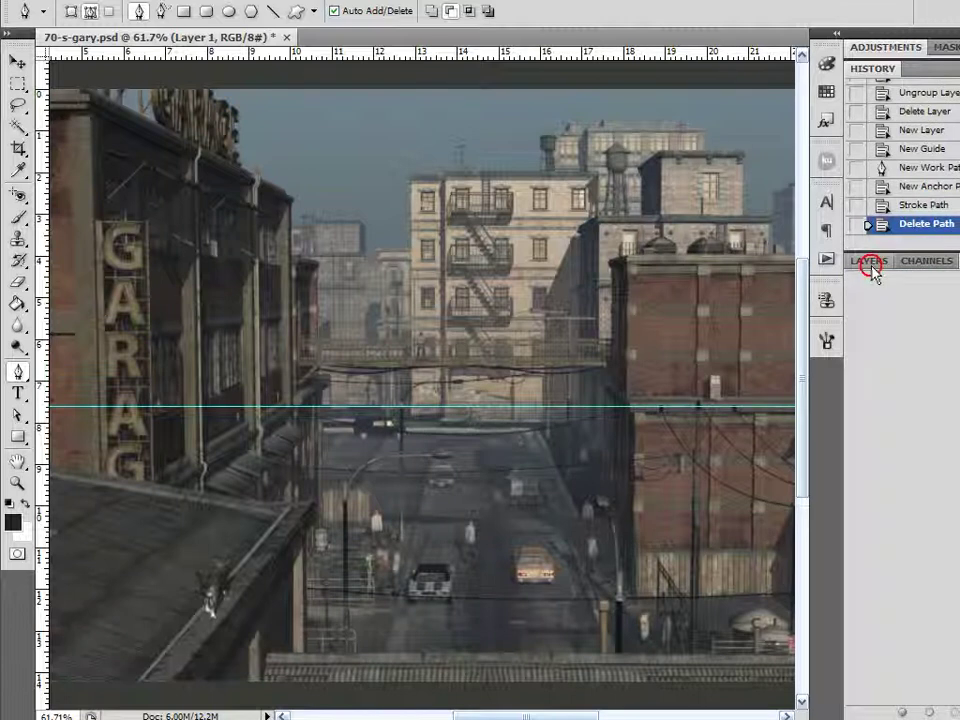
{"action": "left_click", "coordinate": [869, 261]}
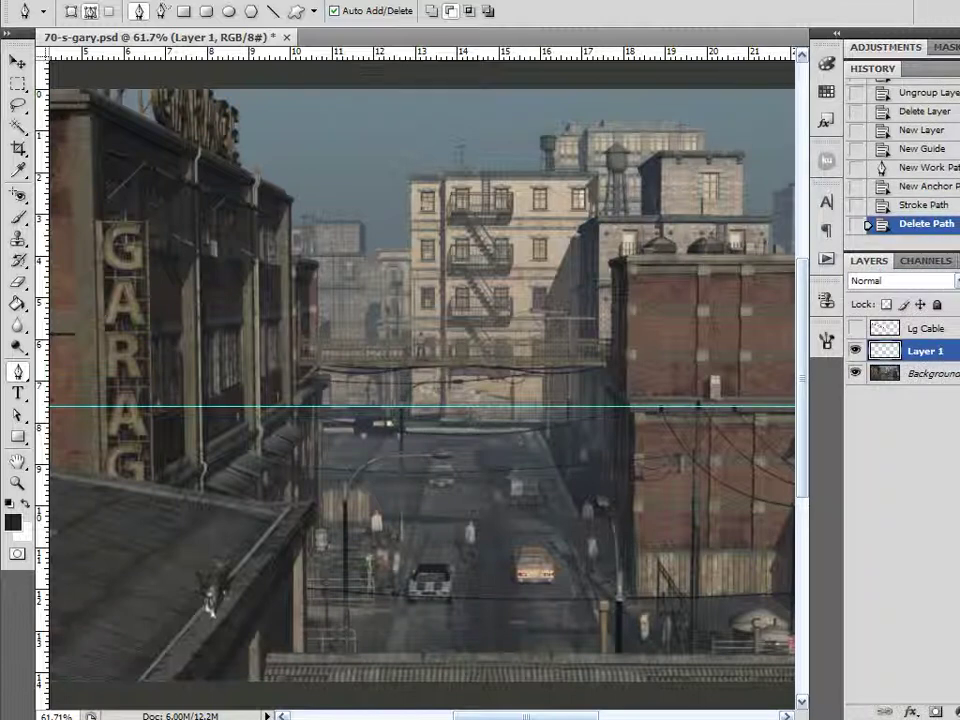
{"action": "left_click", "coordinate": [297, 1]}
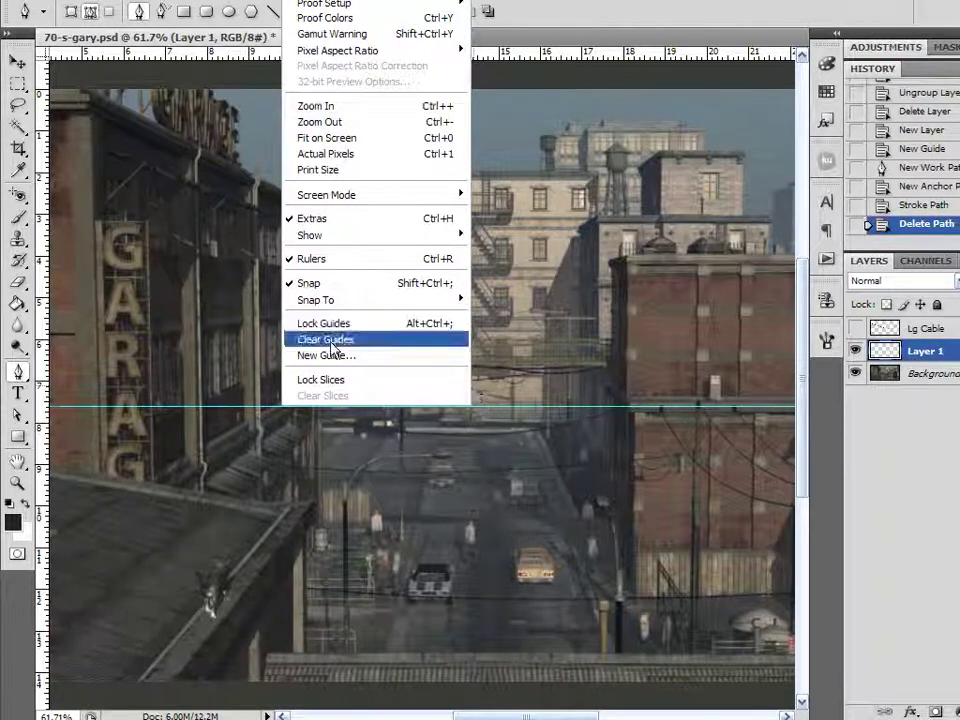
{"action": "left_click", "coordinate": [326, 340]}
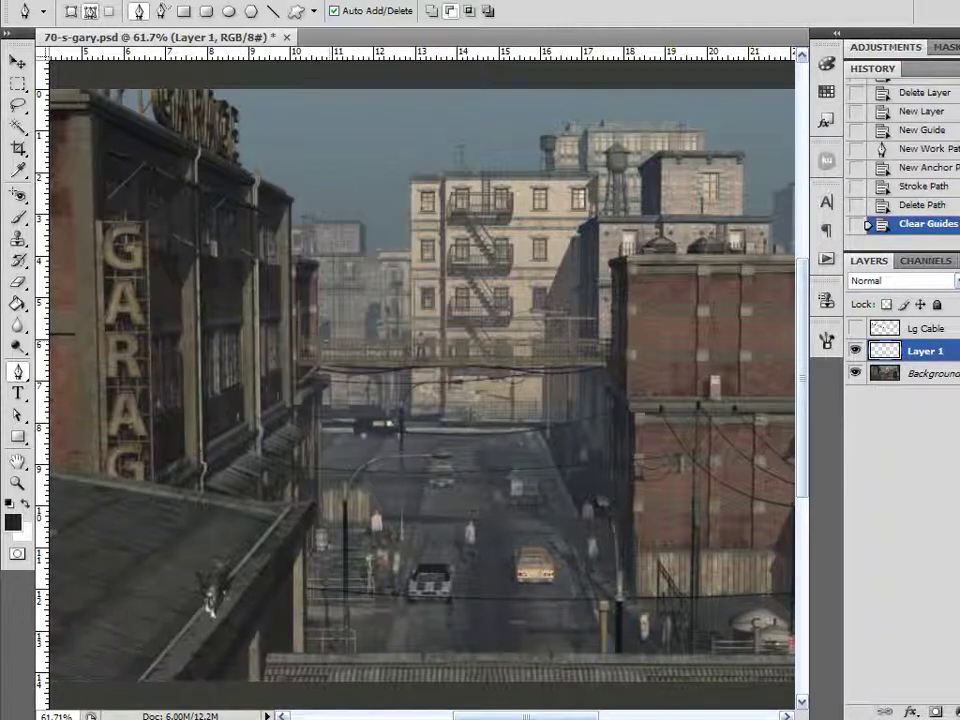
Step: Try moving the stroked cable slightly upward over the street and undo the move
{"action": "left_click", "coordinate": [18, 63]}
{"action": "scroll", "coordinate": [441, 431], "scroll_direction": "up", "scroll_amount": 2}
{"action": "scroll", "coordinate": [441, 431], "scroll_direction": "up", "scroll_amount": 1}
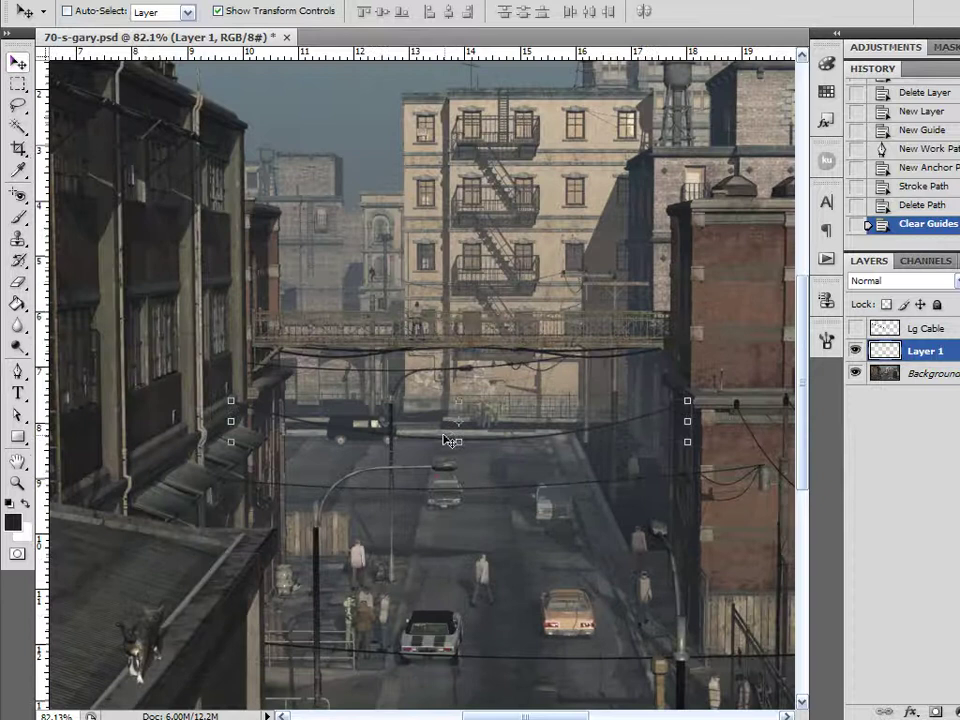
{"action": "left_click_drag", "start_coordinate": [509, 444], "coordinate": [516, 406]}
{"action": "left_click", "coordinate": [885, 205]}
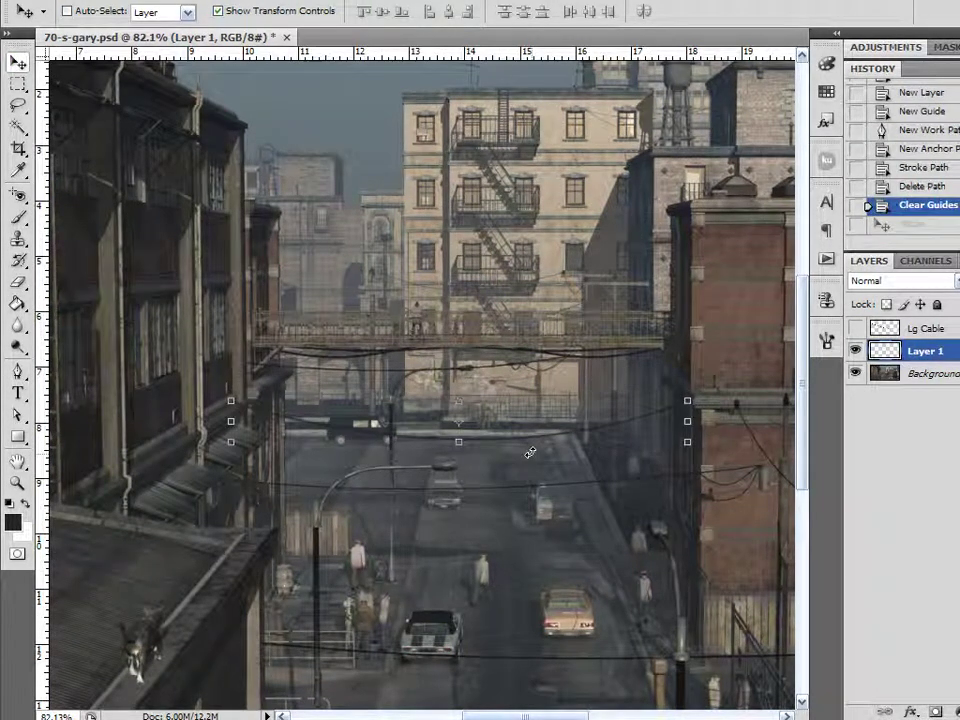
Step: Review the available layer style effects for Layer 1 and leave without applying any
{"action": "double_click", "coordinate": [953, 351]}
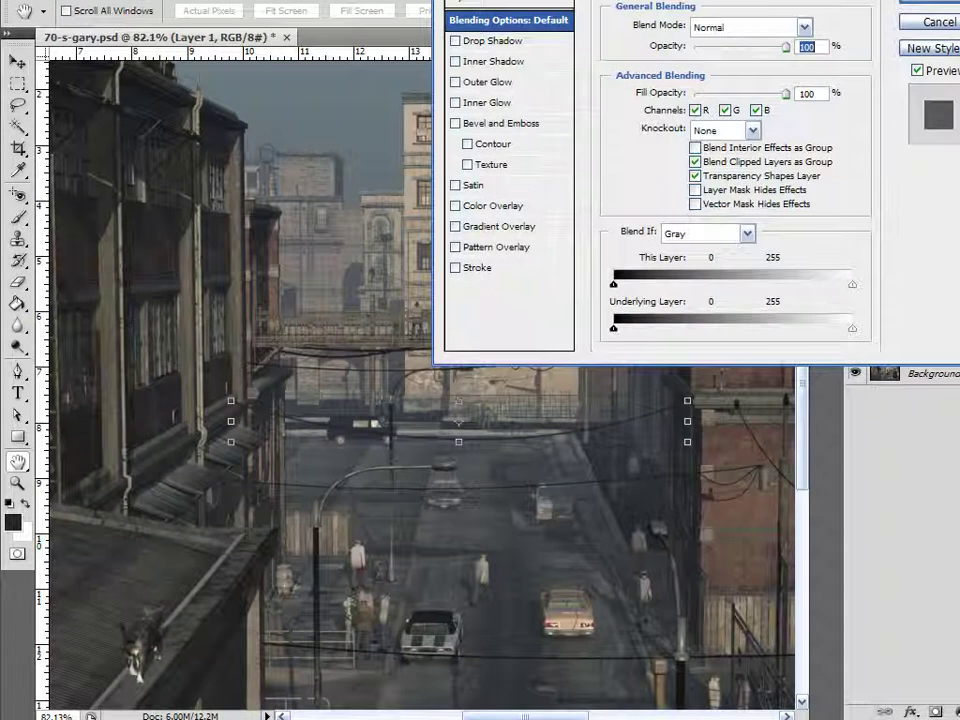
{"action": "left_click_drag", "start_coordinate": [550, 2], "coordinate": [552, 148]}
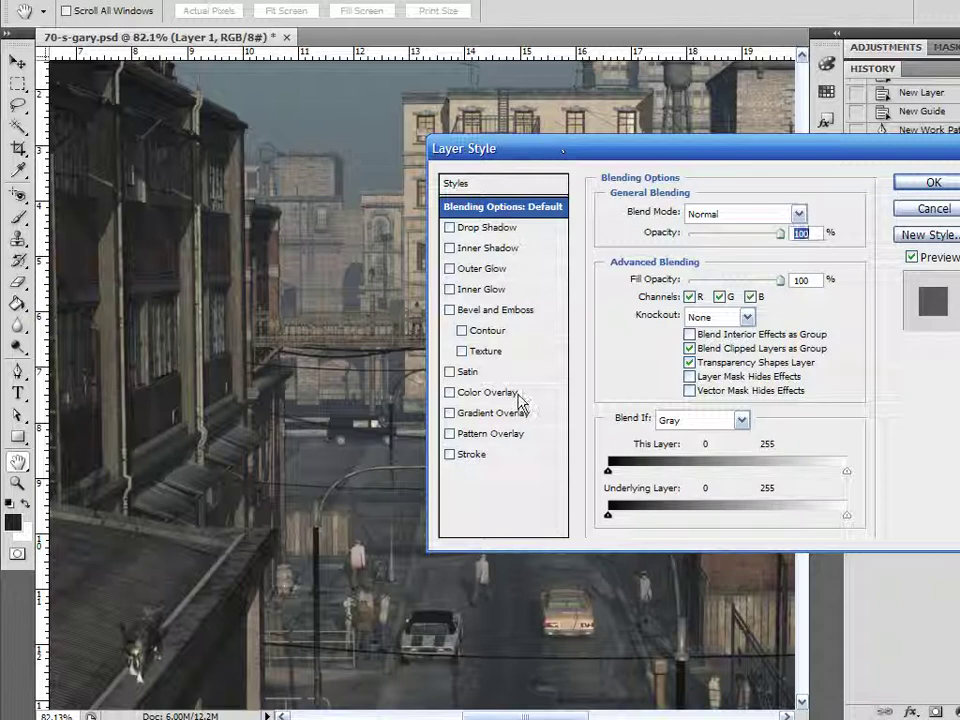
{"action": "left_click", "coordinate": [922, 210]}
{"action": "key", "text": "v"}
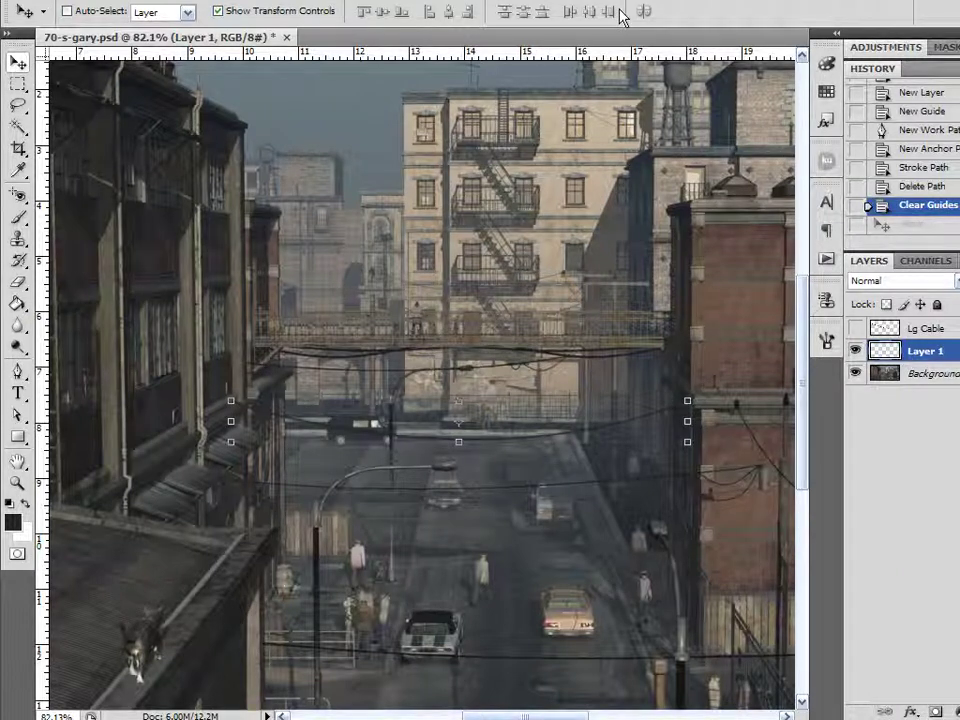
Step: Load the Web Styles presets, apply a grey metallic style to the cable on Layer 1, and close the style presets
{"action": "left_click", "coordinate": [335, 2]}
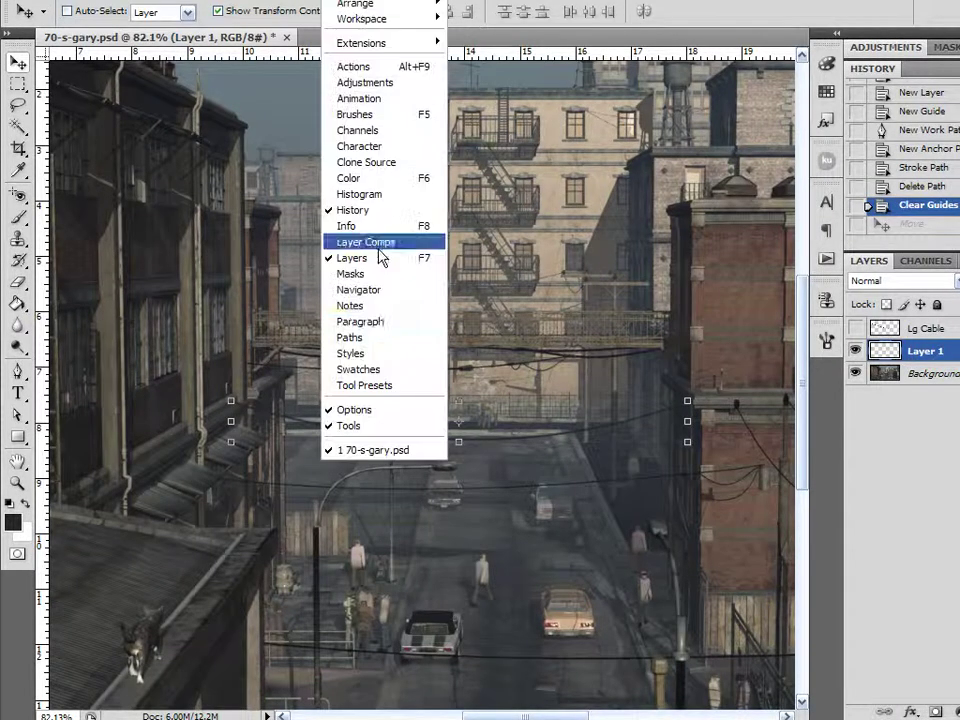
{"action": "left_click", "coordinate": [377, 355]}
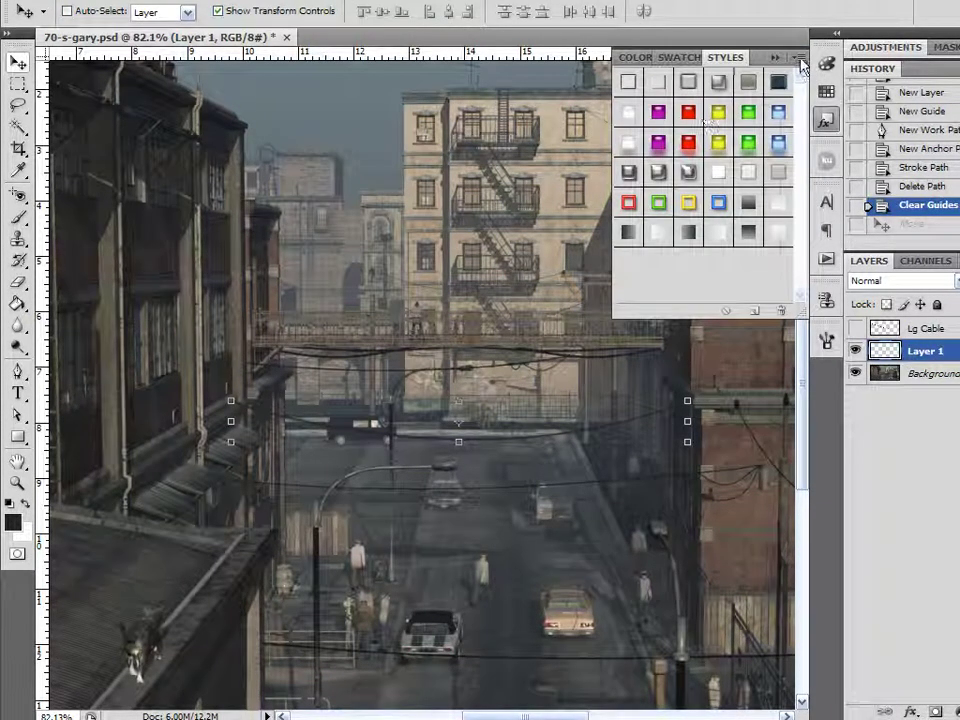
{"action": "left_click", "coordinate": [800, 60]}
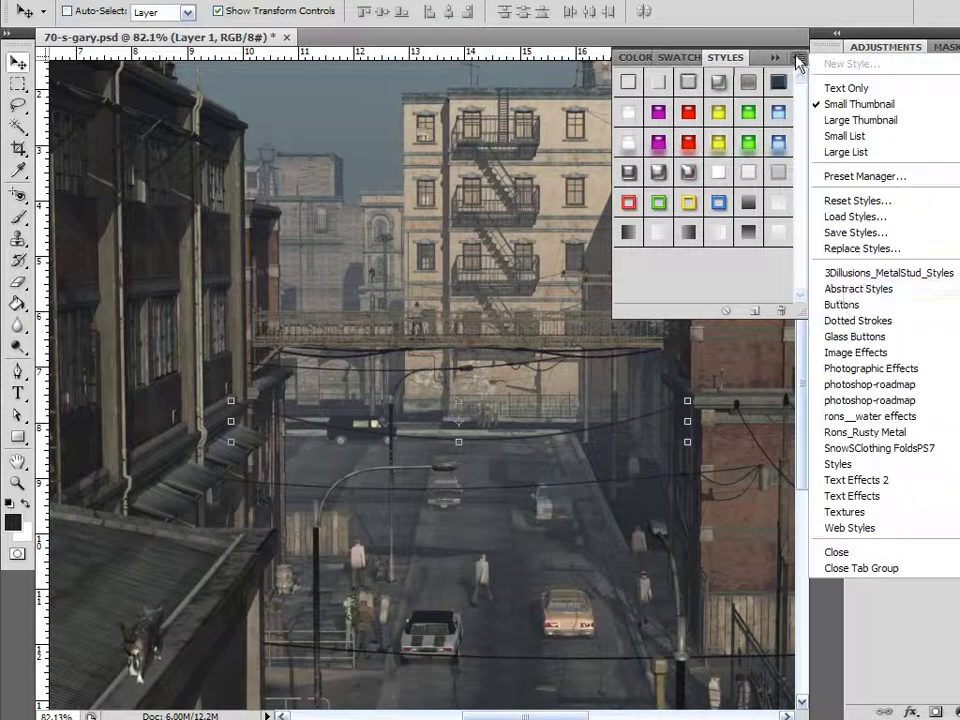
{"action": "left_click", "coordinate": [866, 528]}
{"action": "left_click", "coordinate": [491, 279]}
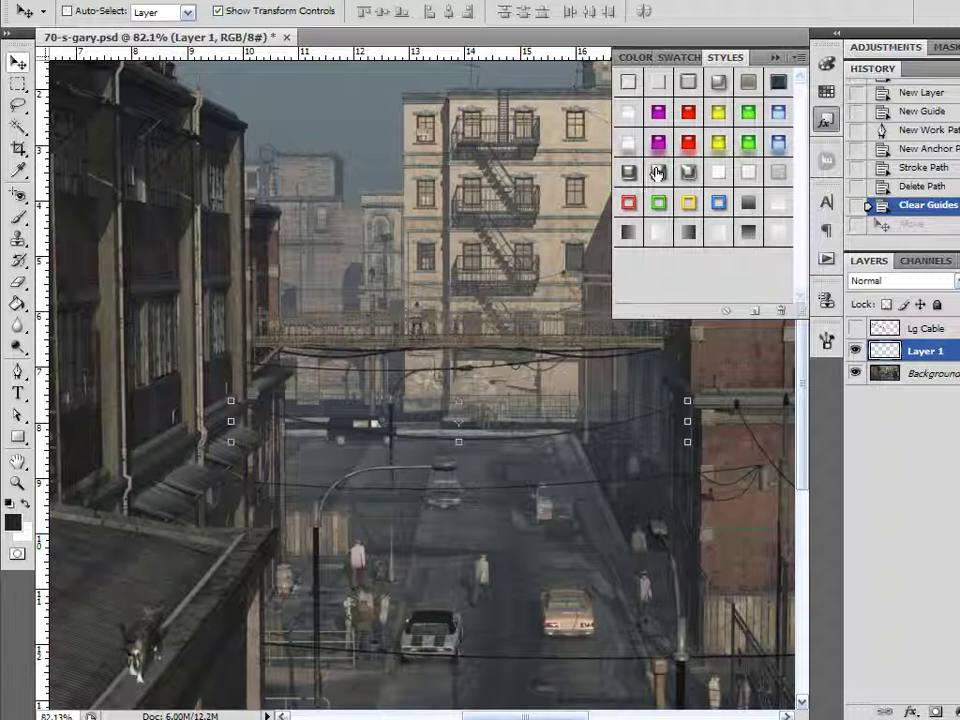
{"action": "left_click", "coordinate": [657, 172]}
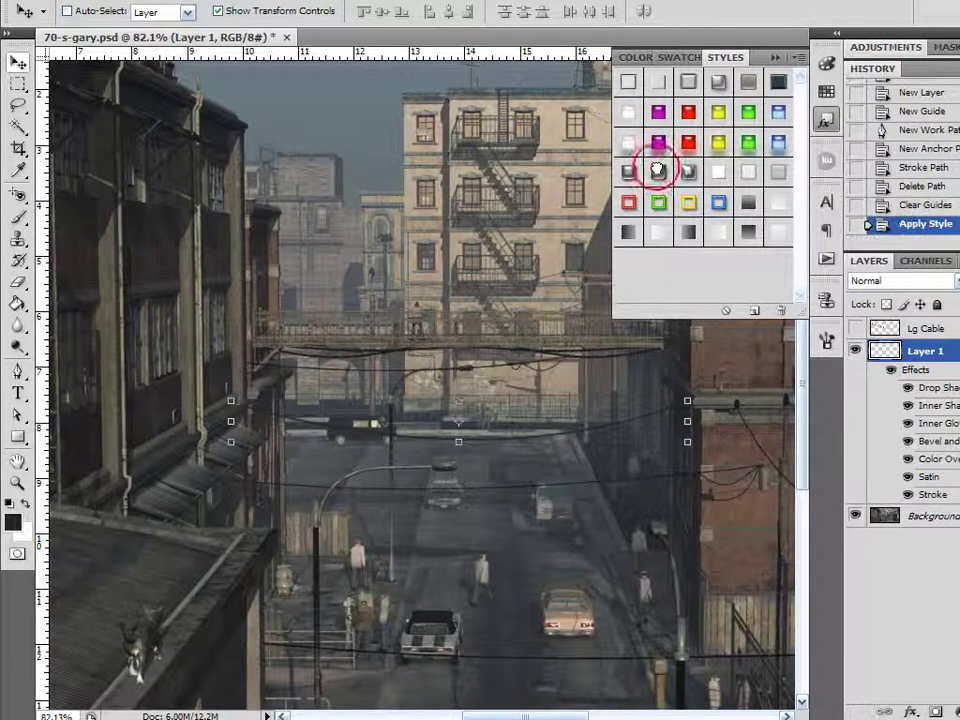
{"action": "left_click", "coordinate": [799, 58]}
{"action": "left_click", "coordinate": [799, 58]}
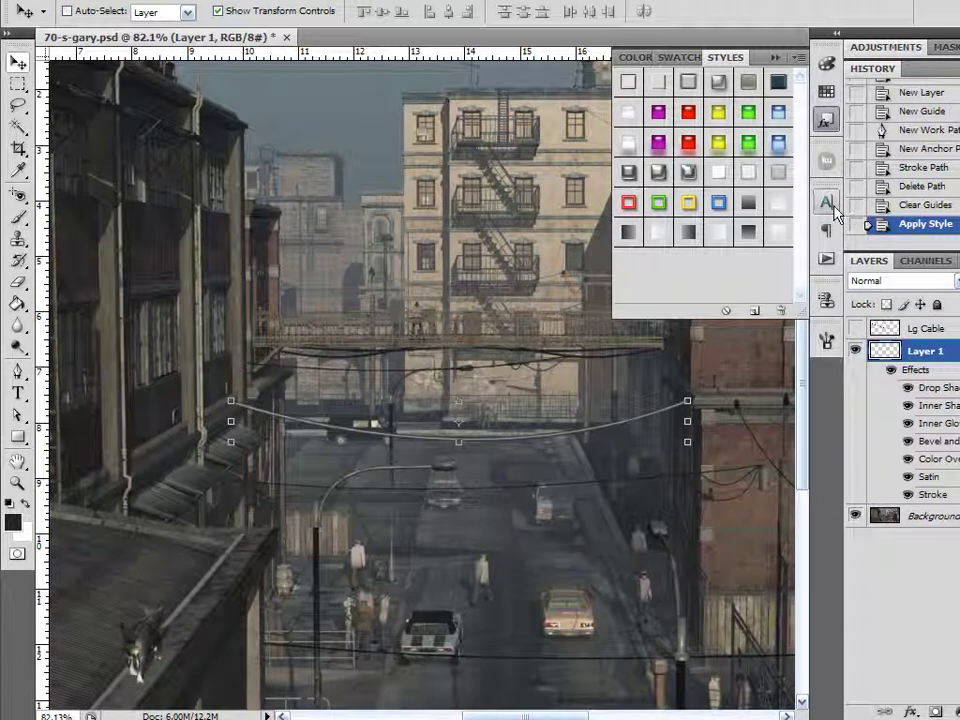
{"action": "left_click", "coordinate": [832, 118]}
Step: Examine the styled cable up close against the painted cables around it
{"action": "scroll", "coordinate": [400, 467], "scroll_direction": "up", "scroll_amount": 5}
{"action": "scroll", "coordinate": [465, 456], "scroll_direction": "up", "scroll_amount": 3}
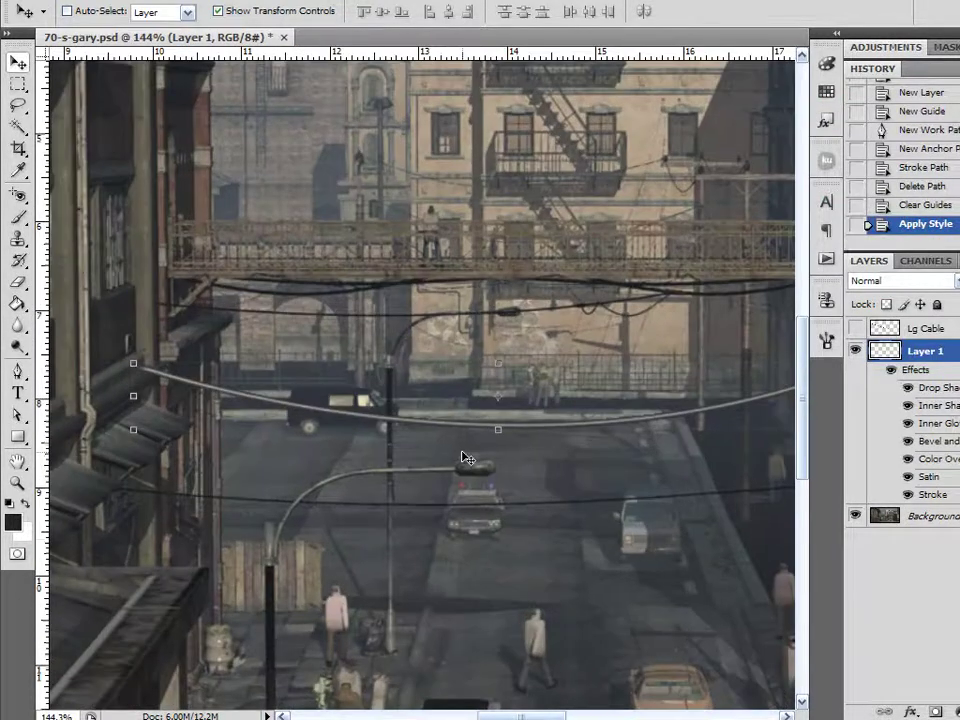
{"action": "scroll", "coordinate": [492, 428], "scroll_direction": "up", "scroll_amount": 1}
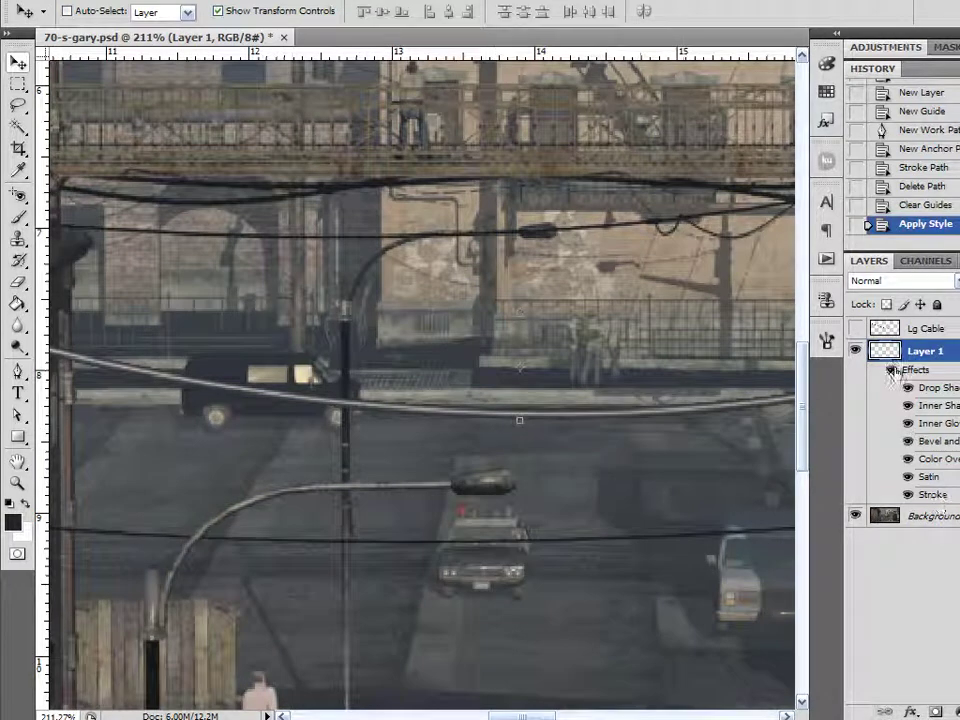
{"action": "scroll", "coordinate": [588, 450], "scroll_direction": "down", "scroll_amount": 4}
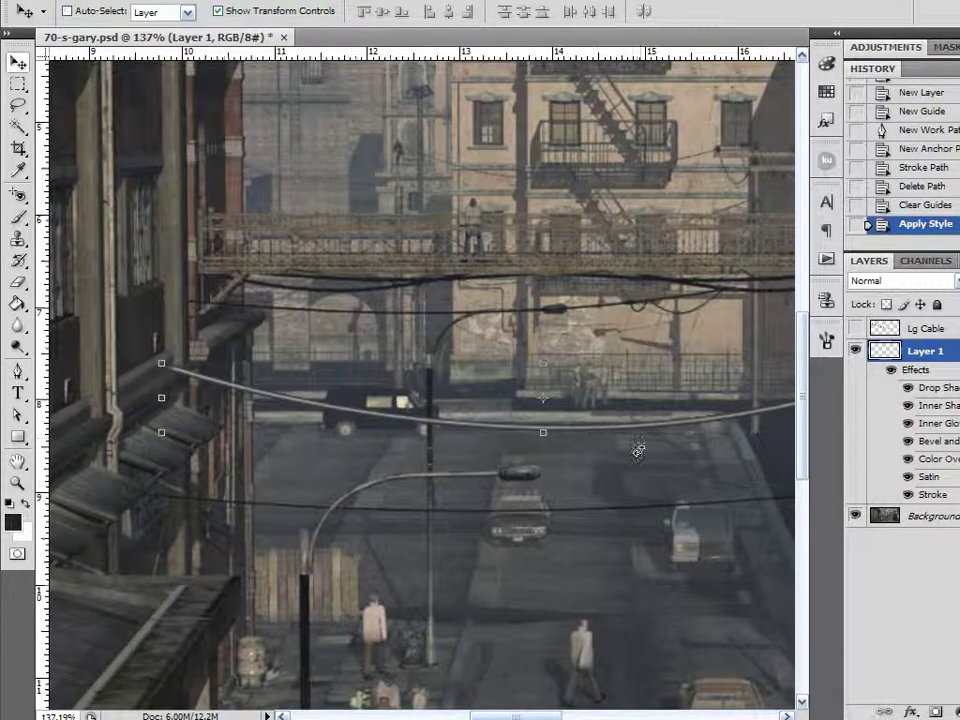
Step: Open the layer style of the cable on Layer 1 and disable its Stroke and Drop Shadow effects
{"action": "left_click_drag", "start_coordinate": [643, 493], "coordinate": [579, 482]}
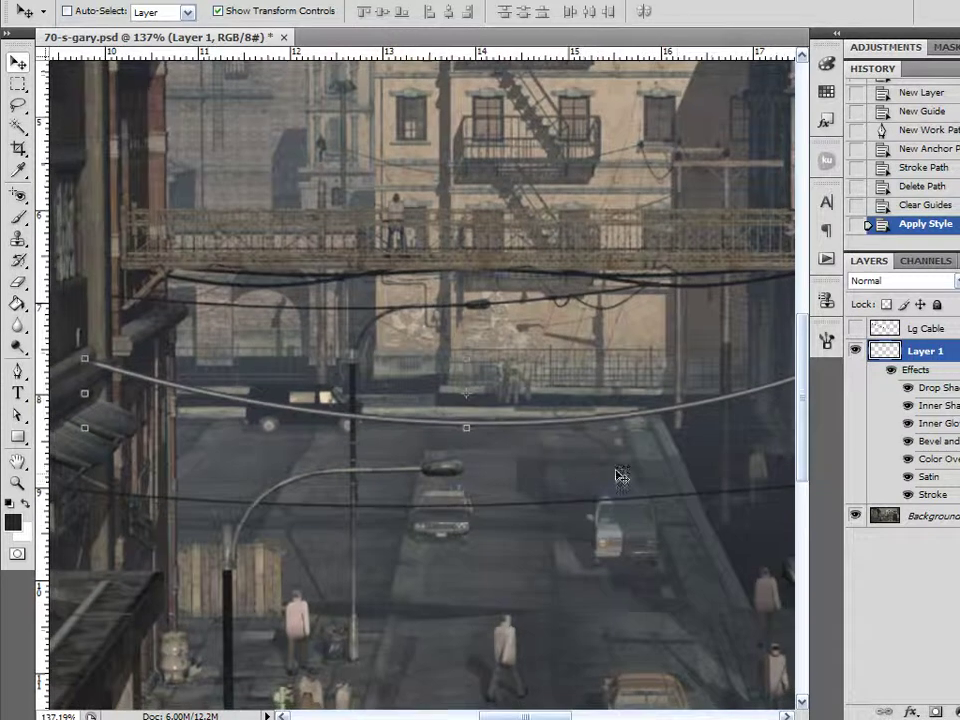
{"action": "double_click", "coordinate": [952, 372]}
{"action": "left_click_drag", "start_coordinate": [711, 146], "coordinate": [663, 0]}
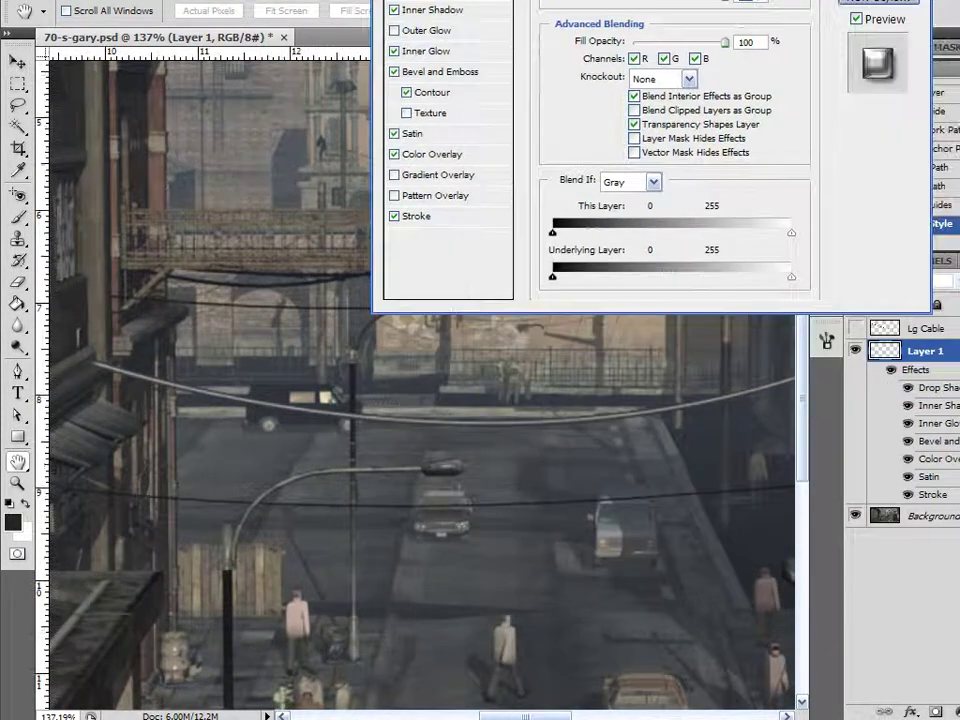
{"action": "left_click", "coordinate": [394, 217]}
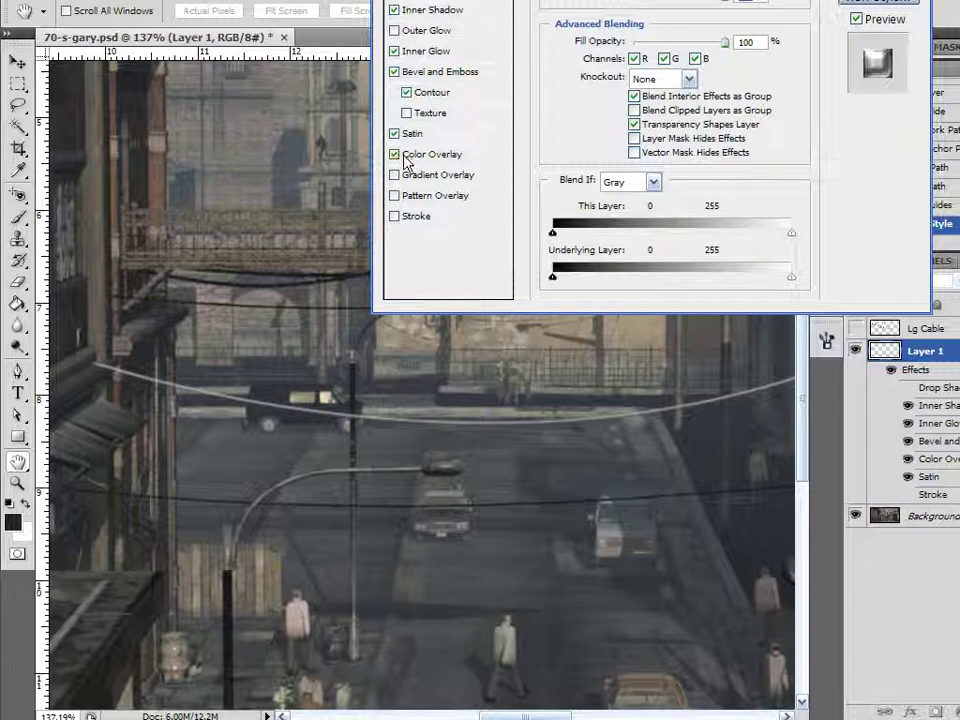
Step: Adjust the cable's Bevel and Emboss shading so the light comes from below at an altitude of 37°
{"action": "left_click", "coordinate": [440, 72]}
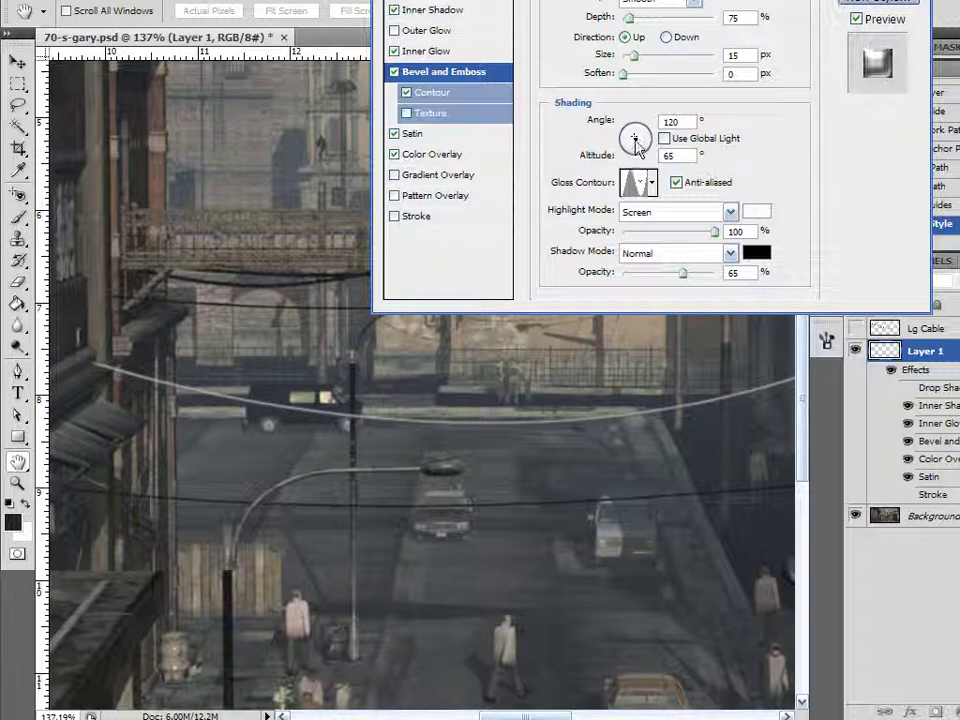
{"action": "left_click_drag", "start_coordinate": [637, 148], "coordinate": [636, 137]}
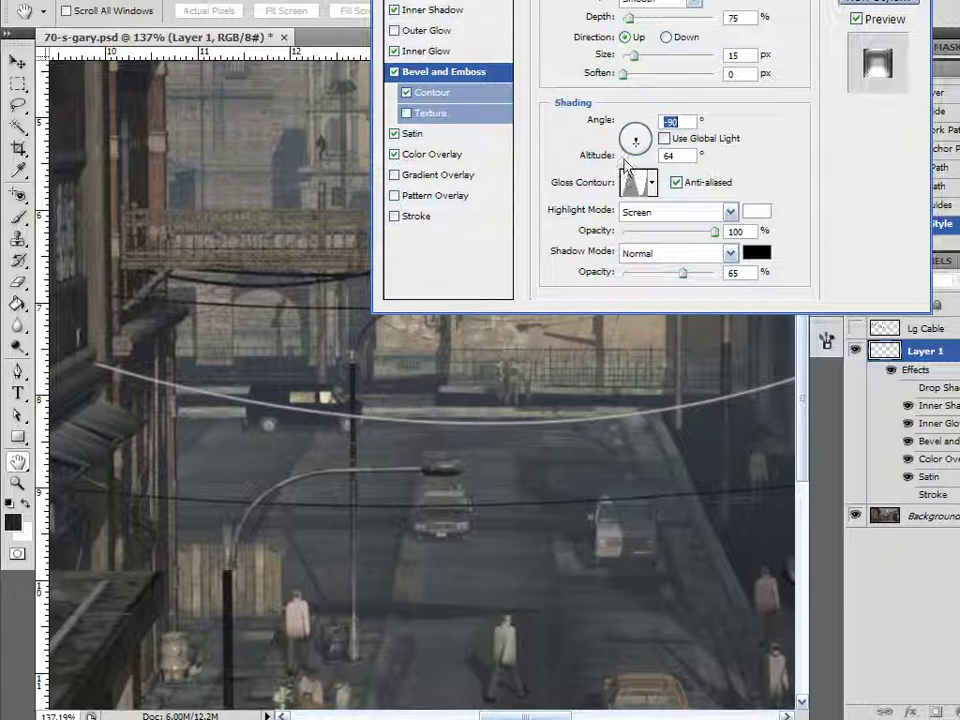
{"action": "left_click_drag", "start_coordinate": [636, 137], "coordinate": [635, 150]}
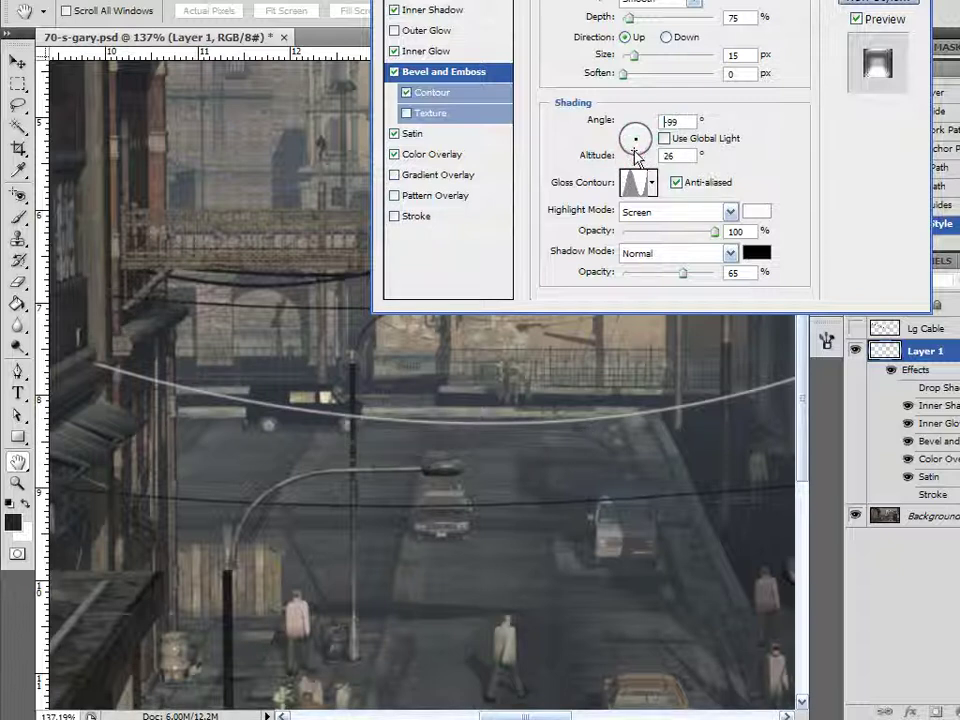
{"action": "left_click", "coordinate": [638, 150]}
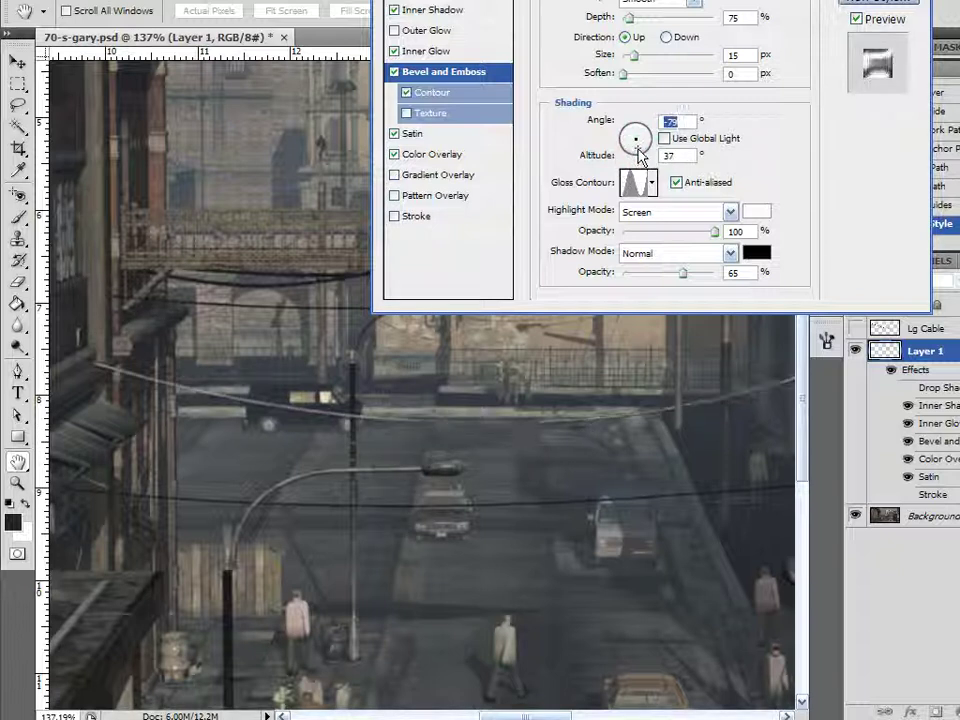
{"action": "left_click_drag", "start_coordinate": [638, 147], "coordinate": [636, 149]}
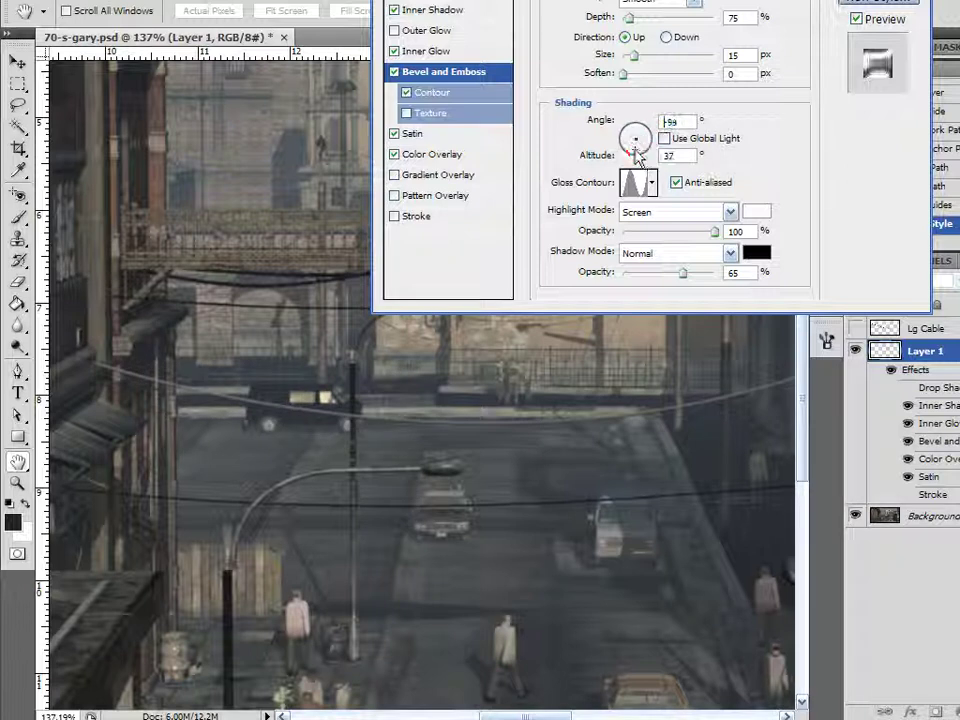
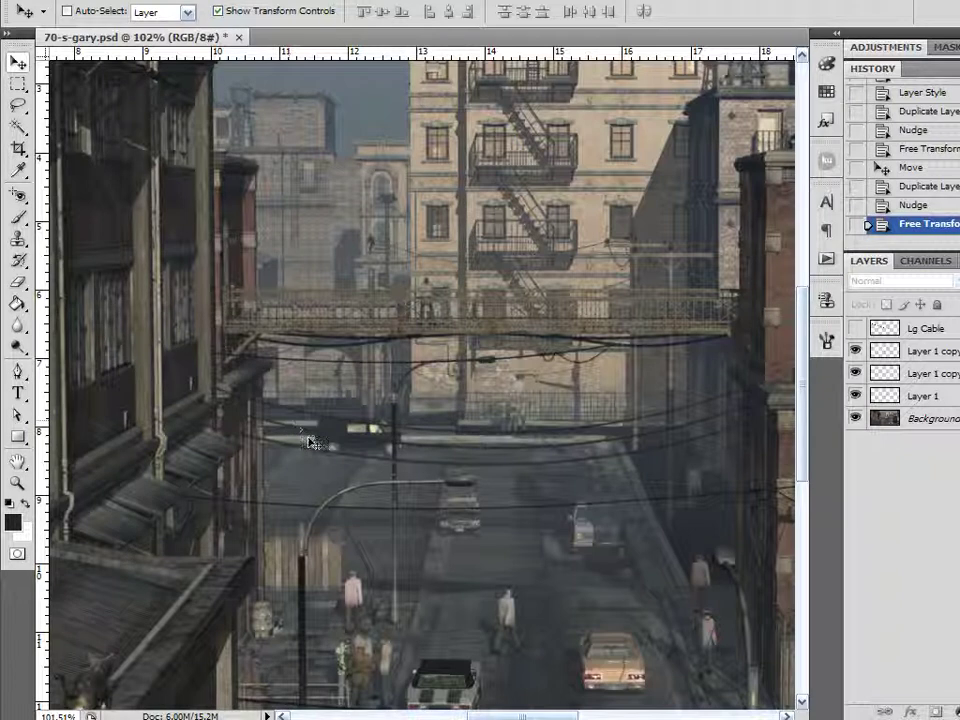
Step: Create a new layer group above Layer 1 and its two cable copies
{"action": "scroll", "coordinate": [650, 470], "scroll_direction": "down", "scroll_amount": 4}
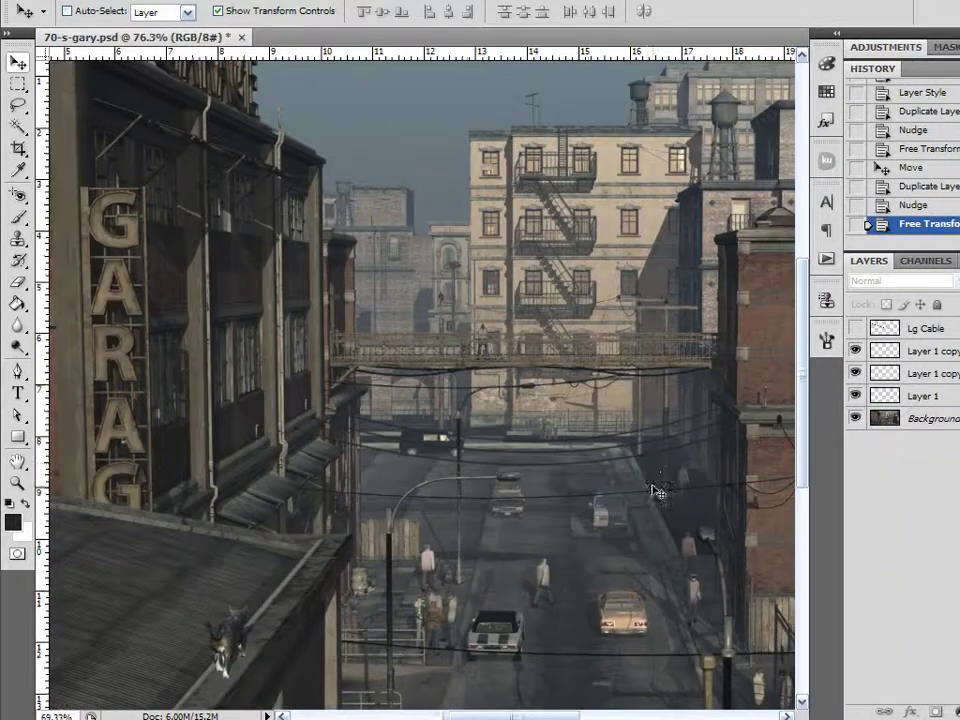
{"action": "scroll", "coordinate": [660, 503], "scroll_direction": "down", "scroll_amount": 3}
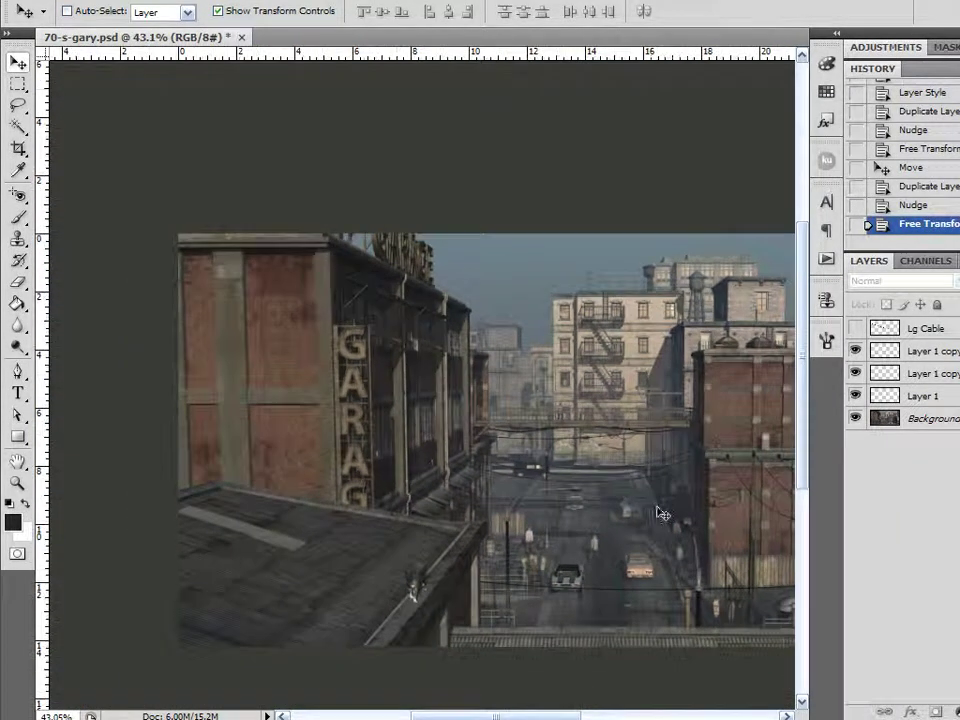
{"action": "left_click_drag", "start_coordinate": [617, 540], "coordinate": [444, 518]}
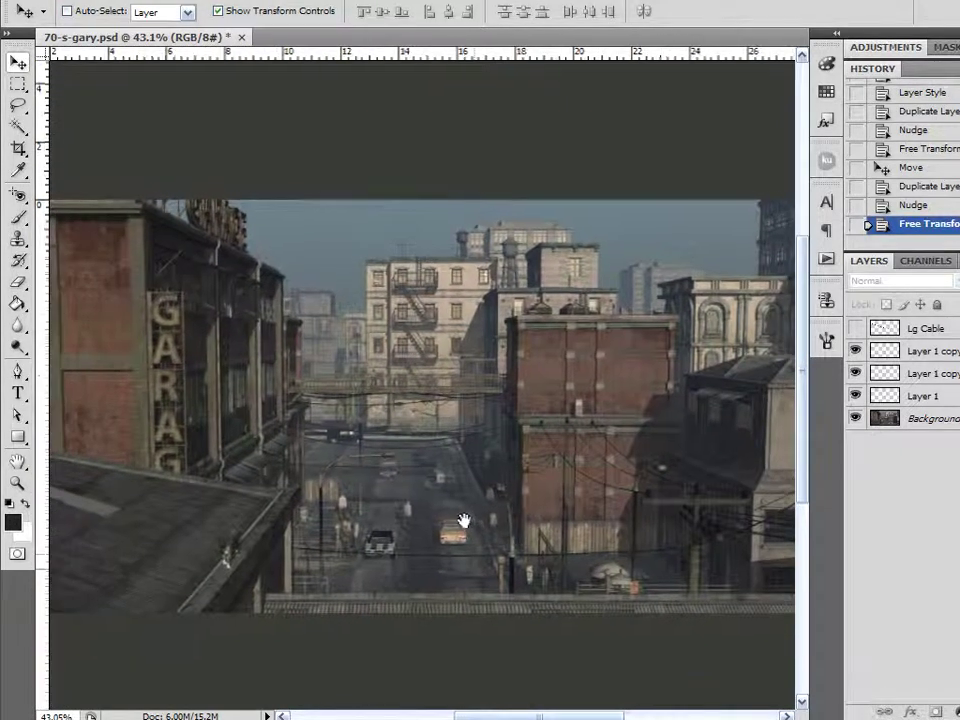
{"action": "left_click", "coordinate": [925, 351]}
{"action": "left_click", "coordinate": [918, 398], "text": "shift"}
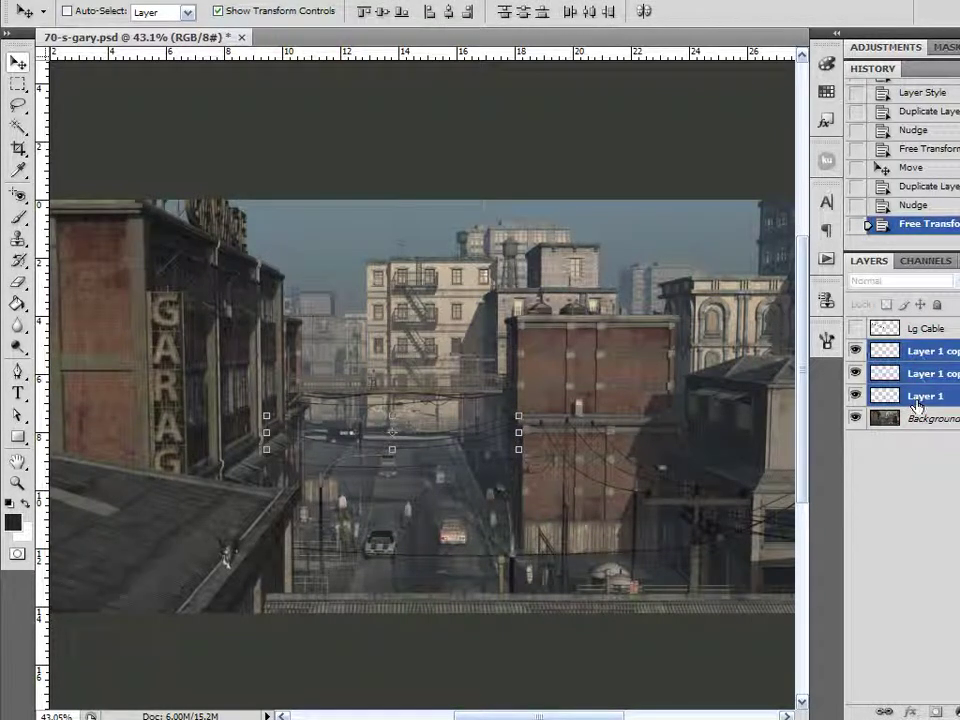
{"action": "key", "text": "ctrl+g"}
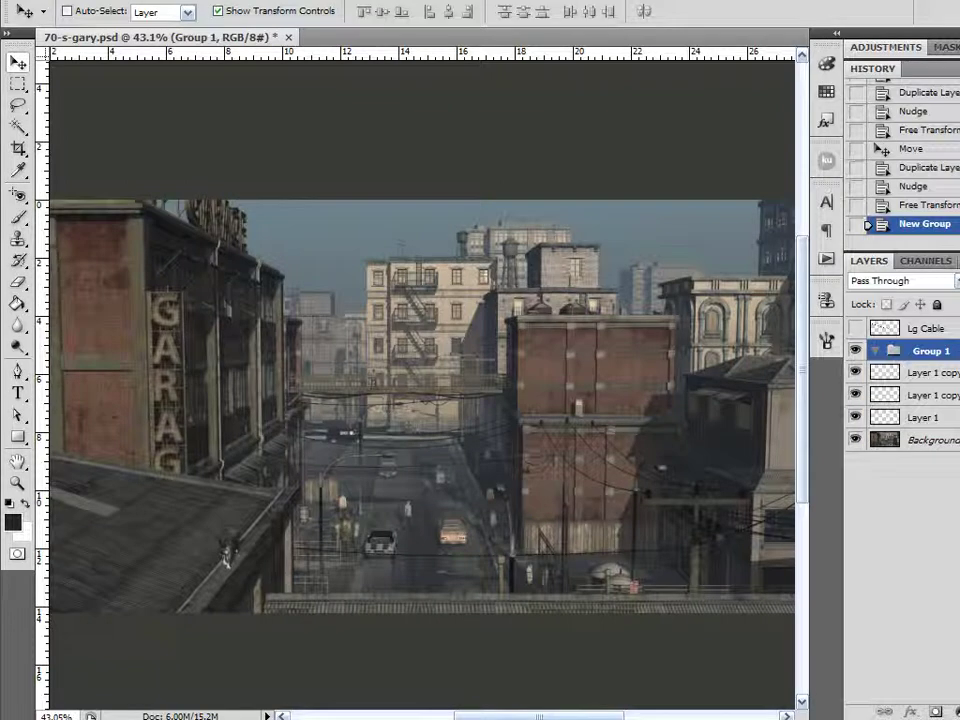
Step: Move Layer 1 and its two copies into Group 1 and collapse the group
{"action": "left_click", "coordinate": [935, 410]}
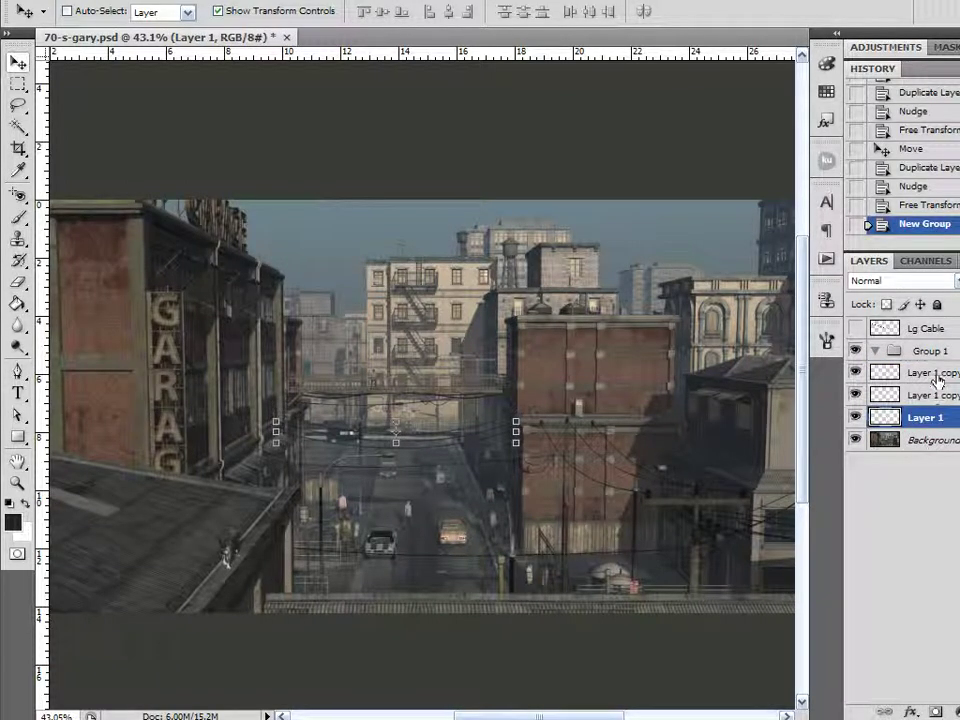
{"action": "double_click", "coordinate": [932, 372]}
{"action": "left_click", "coordinate": [925, 417]}
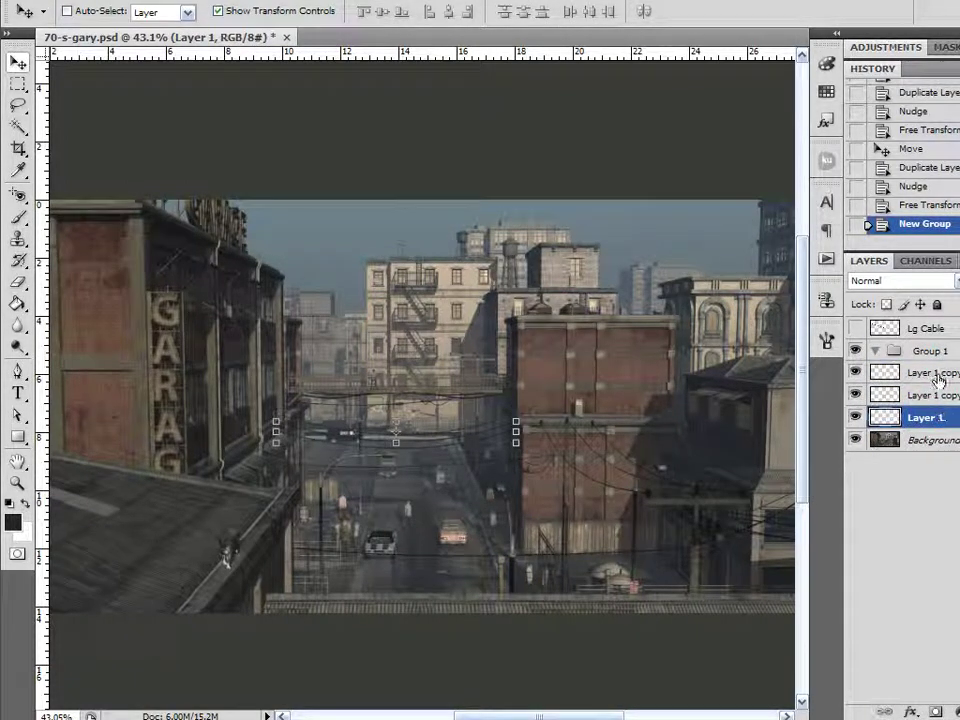
{"action": "left_click", "coordinate": [940, 378], "text": "shift"}
{"action": "left_click_drag", "start_coordinate": [940, 378], "coordinate": [920, 352]}
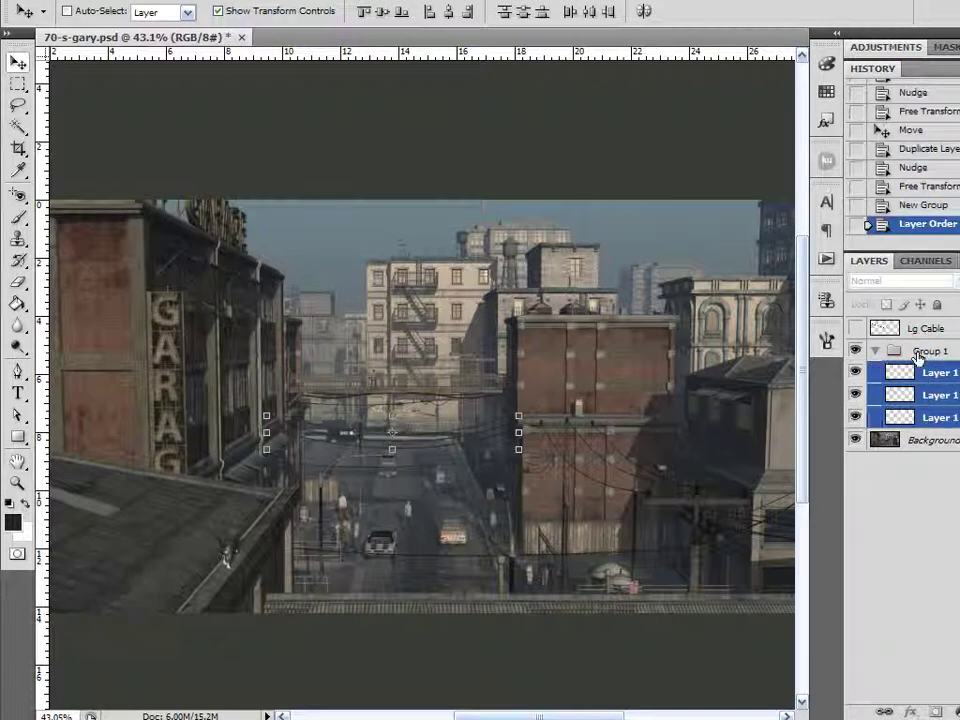
{"action": "left_click", "coordinate": [876, 353]}
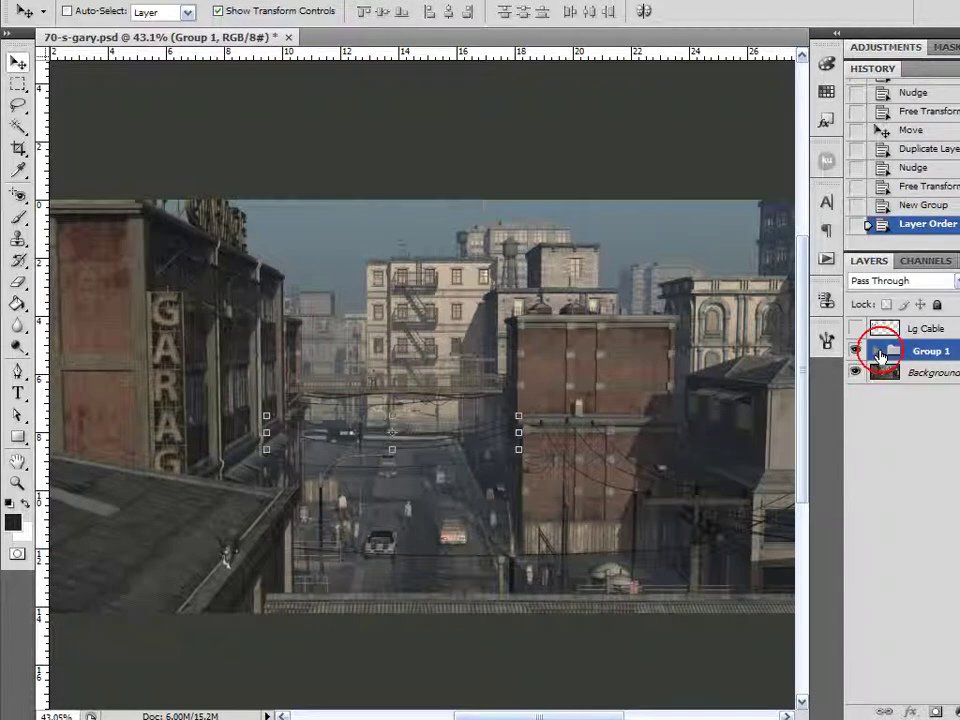
Step: Create a new empty layer directly above Group 1 for a large foreground cable
{"action": "left_click", "coordinate": [911, 418]}
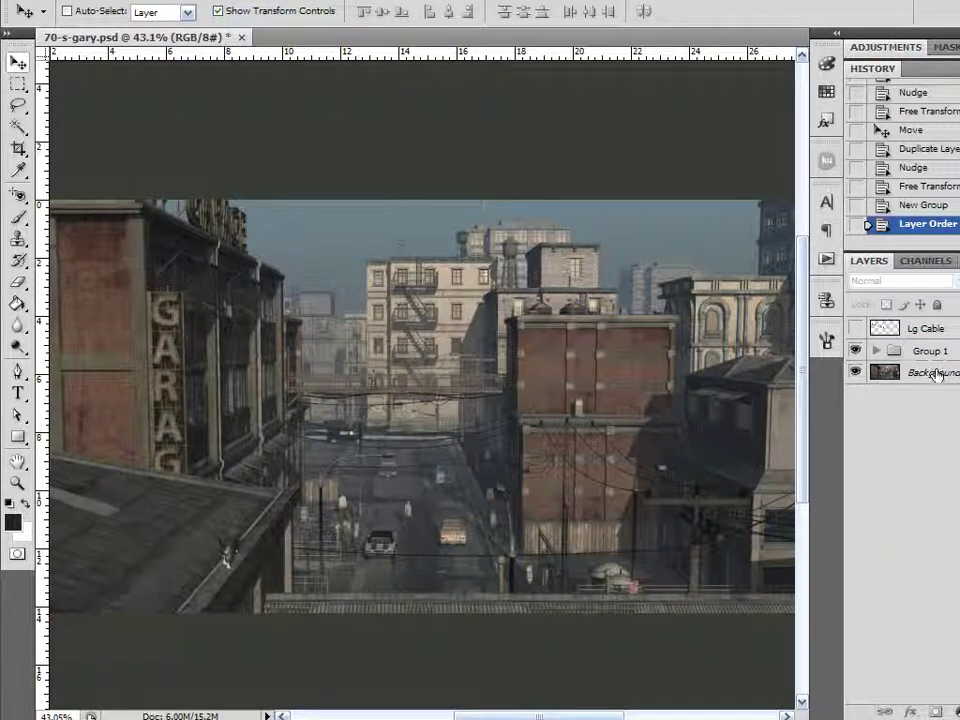
{"action": "left_click", "coordinate": [930, 351]}
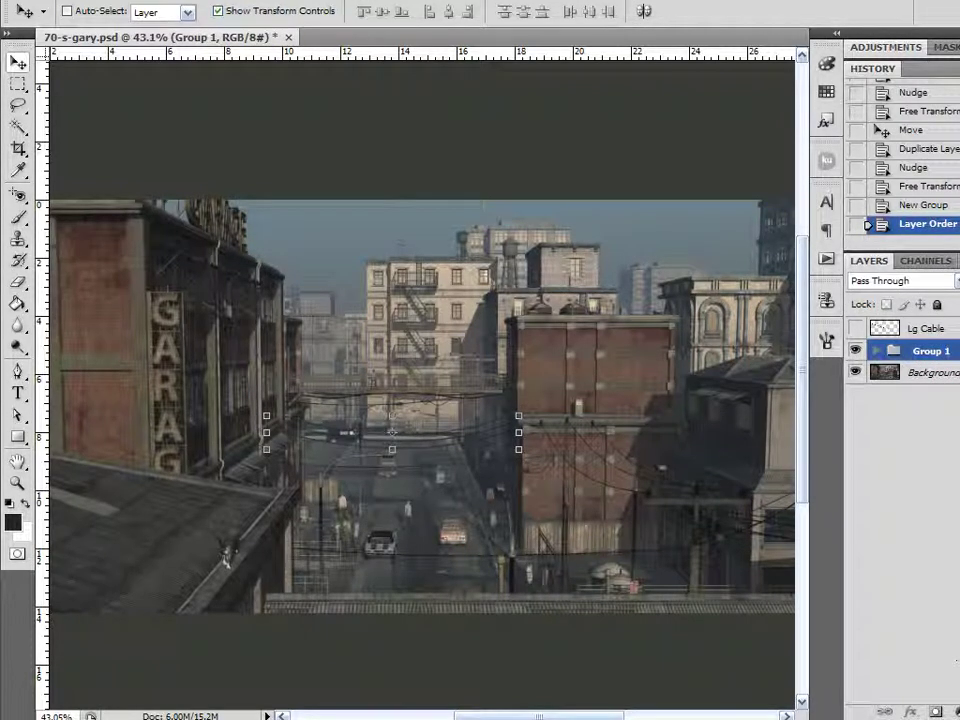
{"action": "key", "text": "ctrl+shift+alt+n"}
{"action": "scroll", "coordinate": [256, 411], "scroll_direction": "down", "scroll_amount": 2}
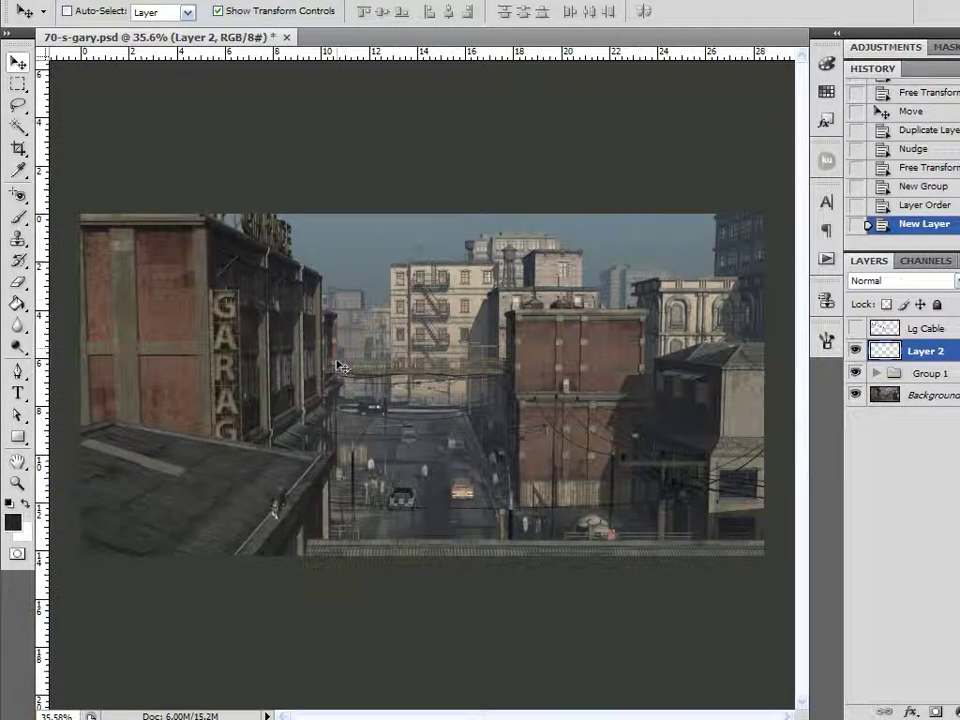
{"action": "key", "text": "ctrl+shift+d"}
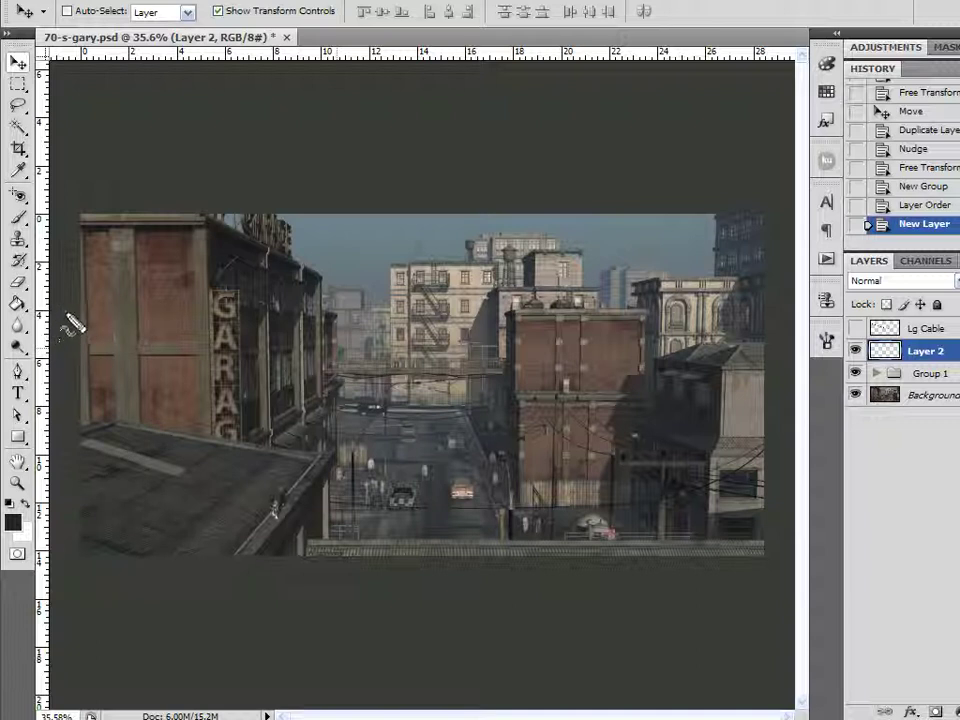
{"action": "mouse_move", "coordinate": [57, 322]}
{"action": "left_mouse_down"}
{"action": "mouse_move", "coordinate": [86, 366]}
{"action": "mouse_move", "coordinate": [136, 408]}
{"action": "mouse_move", "coordinate": [237, 458]}
{"action": "mouse_move", "coordinate": [330, 486]}
{"action": "mouse_move", "coordinate": [414, 492]}
{"action": "mouse_move", "coordinate": [521, 478]}
{"action": "mouse_move", "coordinate": [554, 458]}
{"action": "mouse_move", "coordinate": [574, 403]}
{"action": "left_mouse_up"}
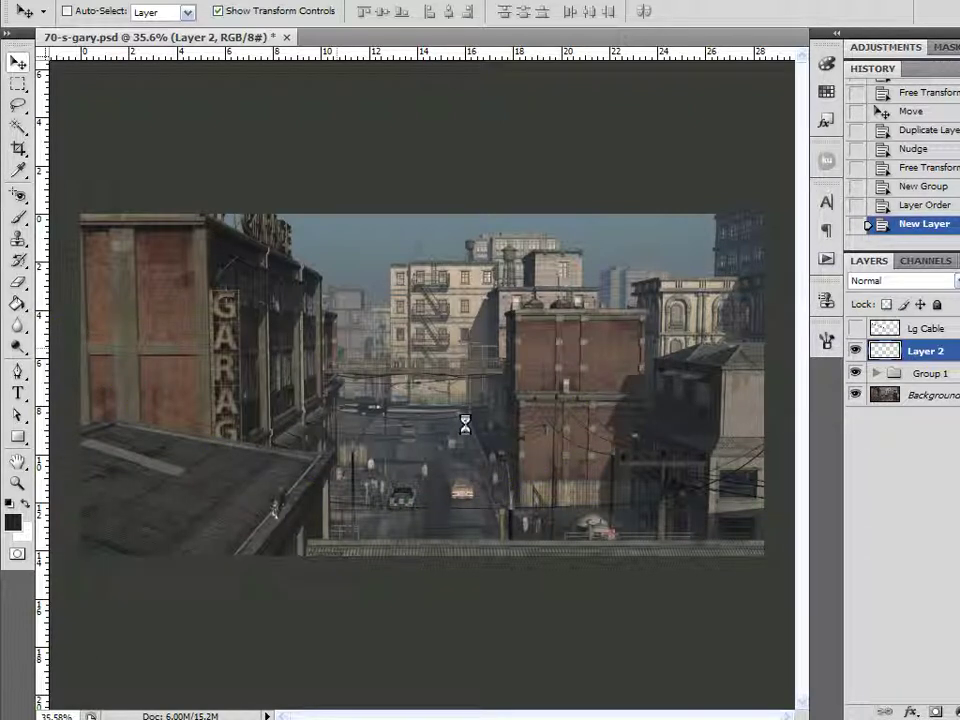
Step: Draw a sagging Pen path from outside the canvas beside the garage building across the street to the central brick building
{"action": "left_click", "coordinate": [19, 371]}
{"action": "scroll", "coordinate": [100, 408], "scroll_direction": "down", "scroll_amount": 1}
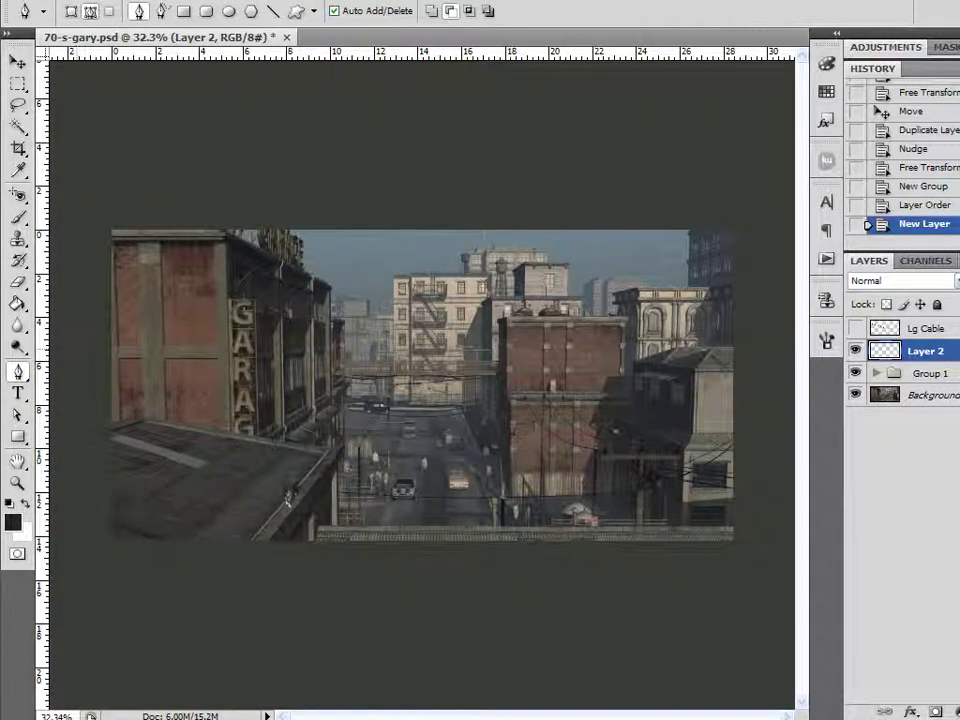
{"action": "left_click", "coordinate": [75, 304]}
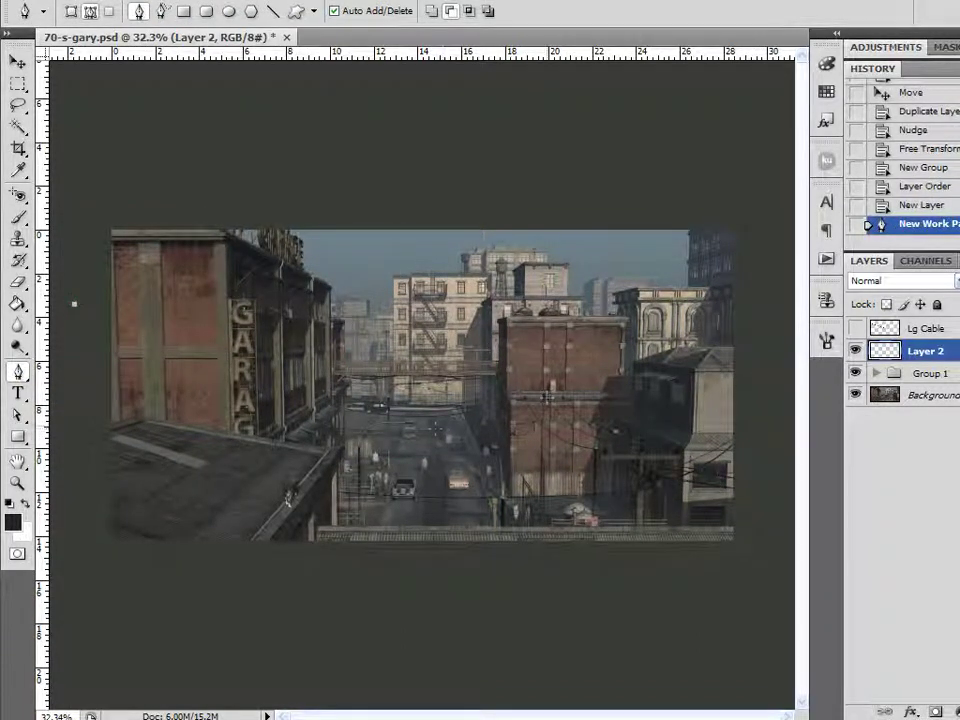
{"action": "left_click_drag", "start_coordinate": [546, 395], "coordinate": [615, 330]}
{"action": "left_click_drag", "start_coordinate": [710, 254], "coordinate": [760, 243]}
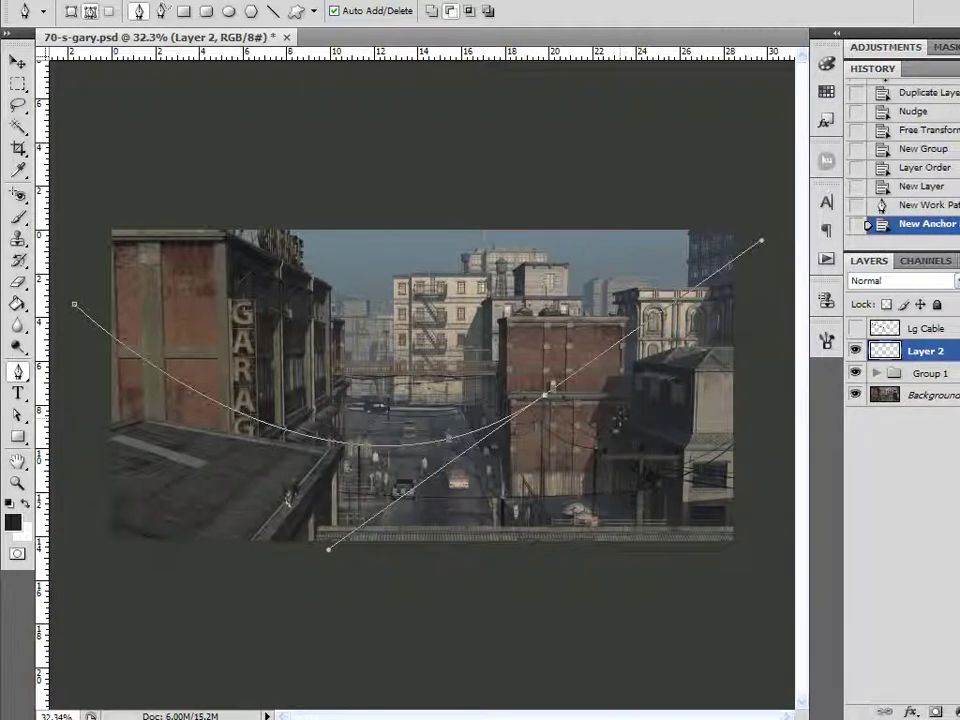
Step: Try freehand Brush strokes at 3 px and 25 px on Layer 2 and undo them
{"action": "left_click", "coordinate": [20, 219]}
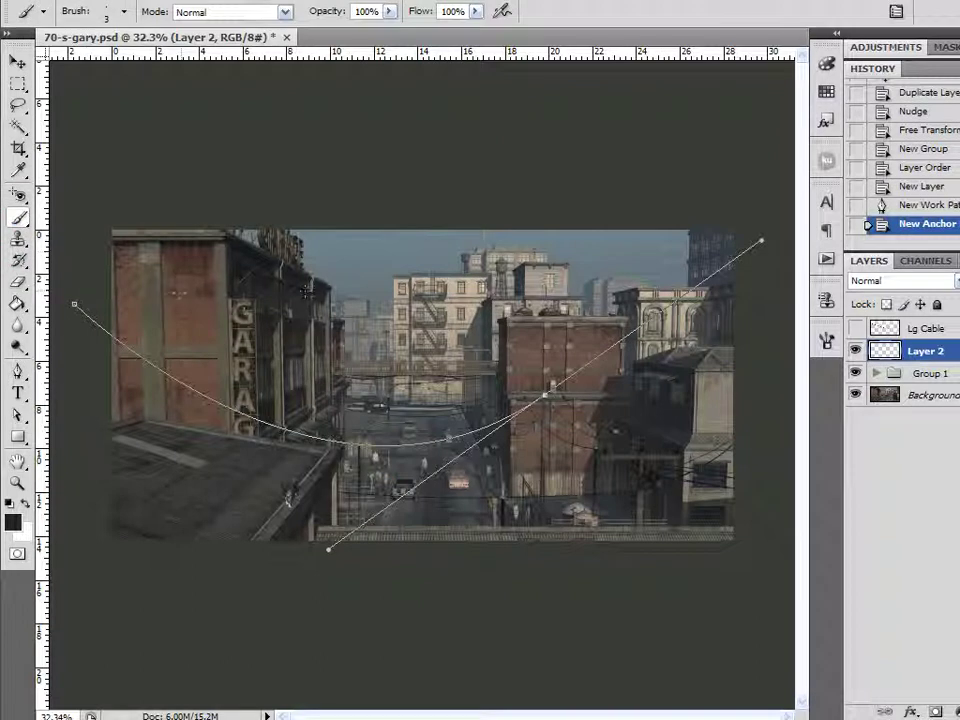
{"action": "left_click_drag", "start_coordinate": [577, 259], "coordinate": [345, 285]}
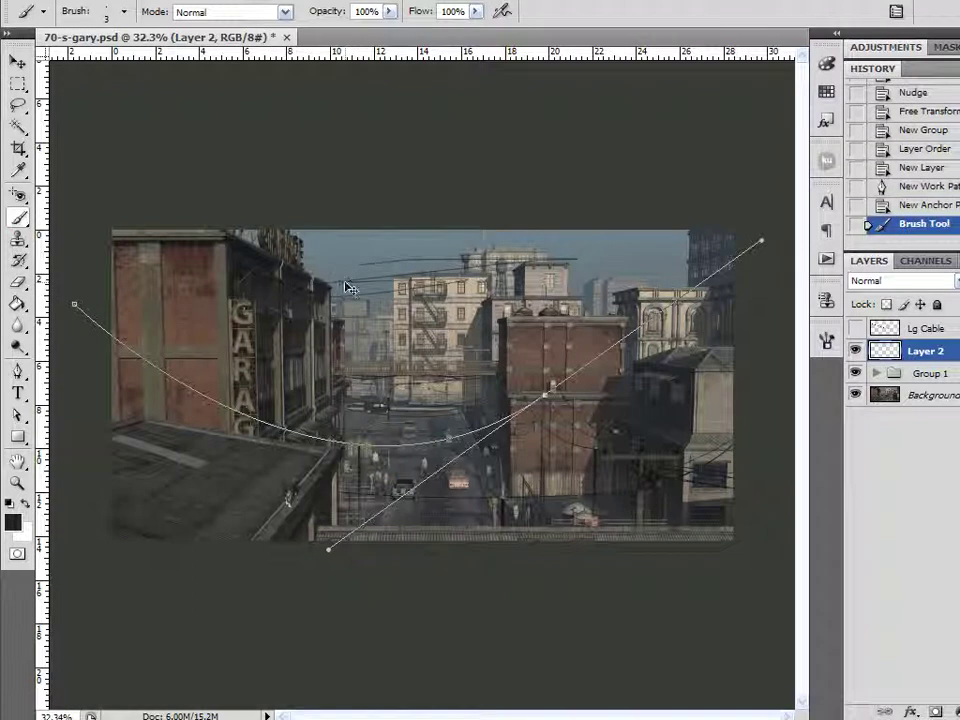
{"action": "key", "text": "ctrl+z"}
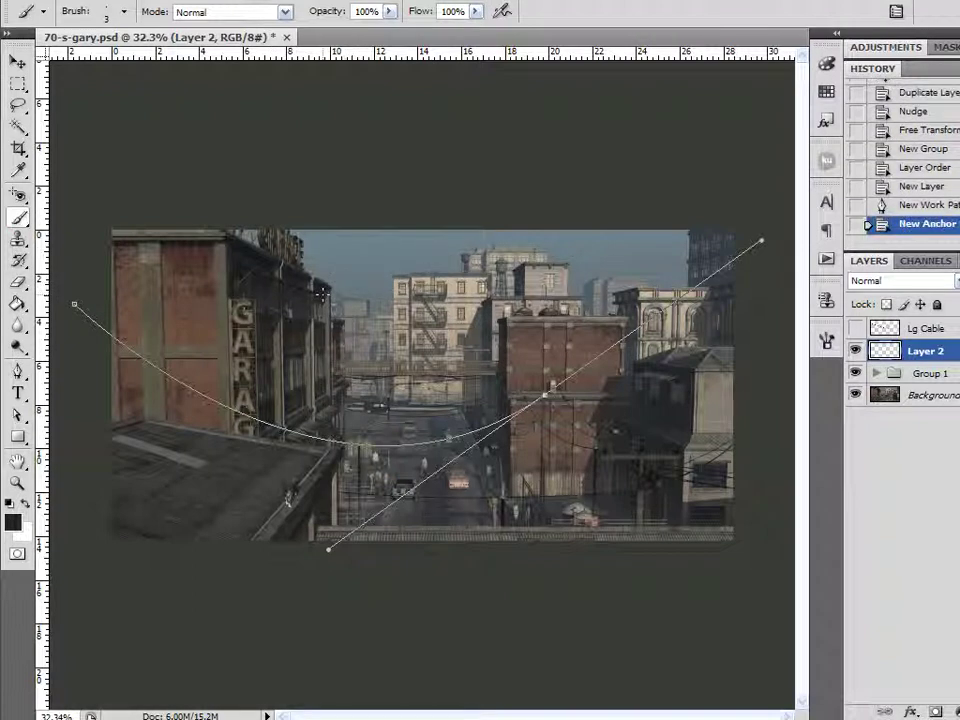
{"action": "key", "text": "bracketright"}
{"action": "key", "text": "bracketright"}
{"action": "key", "text": "bracketright"}
{"action": "key", "text": "bracketright"}
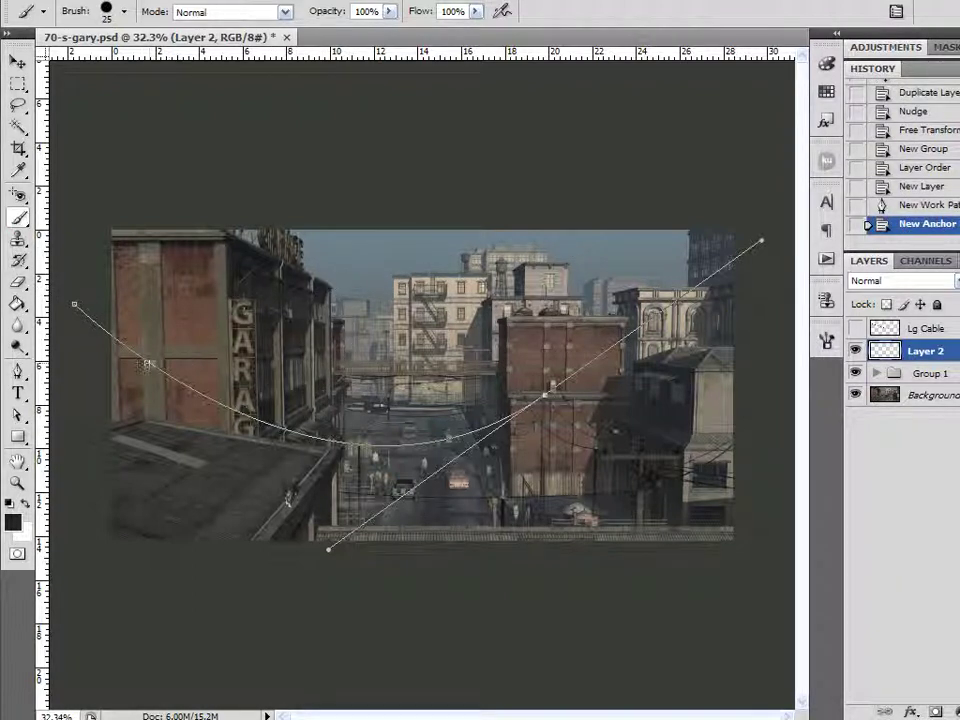
{"action": "mouse_move", "coordinate": [143, 353]}
{"action": "left_mouse_down"}
{"action": "mouse_move", "coordinate": [262, 410]}
{"action": "mouse_move", "coordinate": [310, 408]}
{"action": "left_mouse_up"}
{"action": "key", "text": "ctrl+z"}
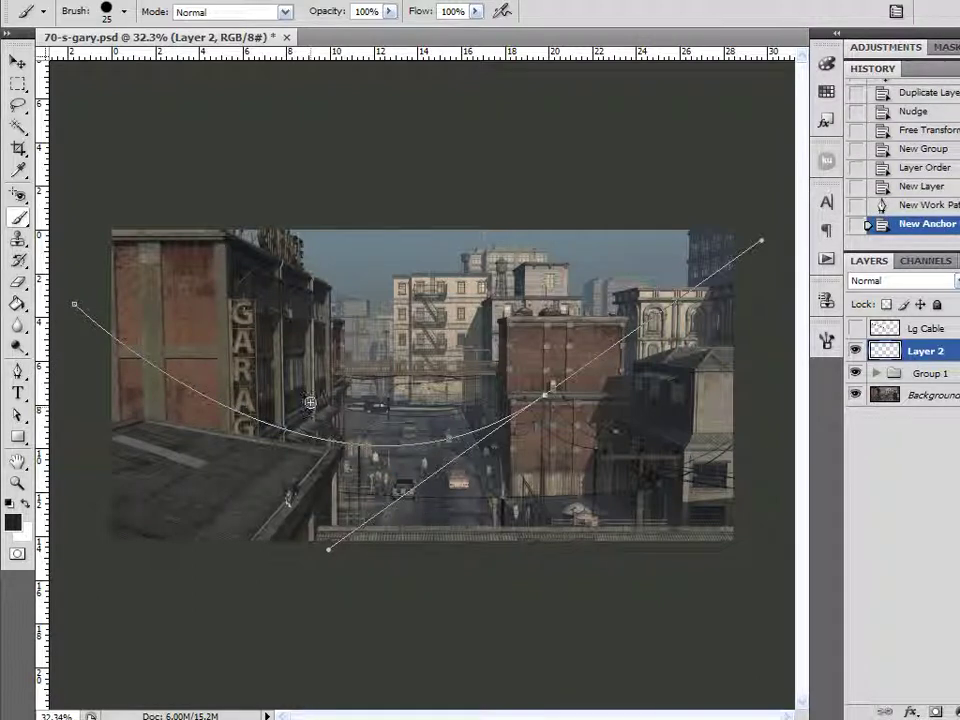
Step: Set the brush size to 30 px, test it with freehand strokes near the path, and undo them
{"action": "key", "text": "bracketleft"}
{"action": "mouse_move", "coordinate": [97, 308]}
{"action": "left_mouse_down"}
{"action": "mouse_move", "coordinate": [160, 366]}
{"action": "mouse_move", "coordinate": [285, 415]}
{"action": "mouse_move", "coordinate": [454, 399]}
{"action": "mouse_move", "coordinate": [532, 369]}
{"action": "left_mouse_up"}
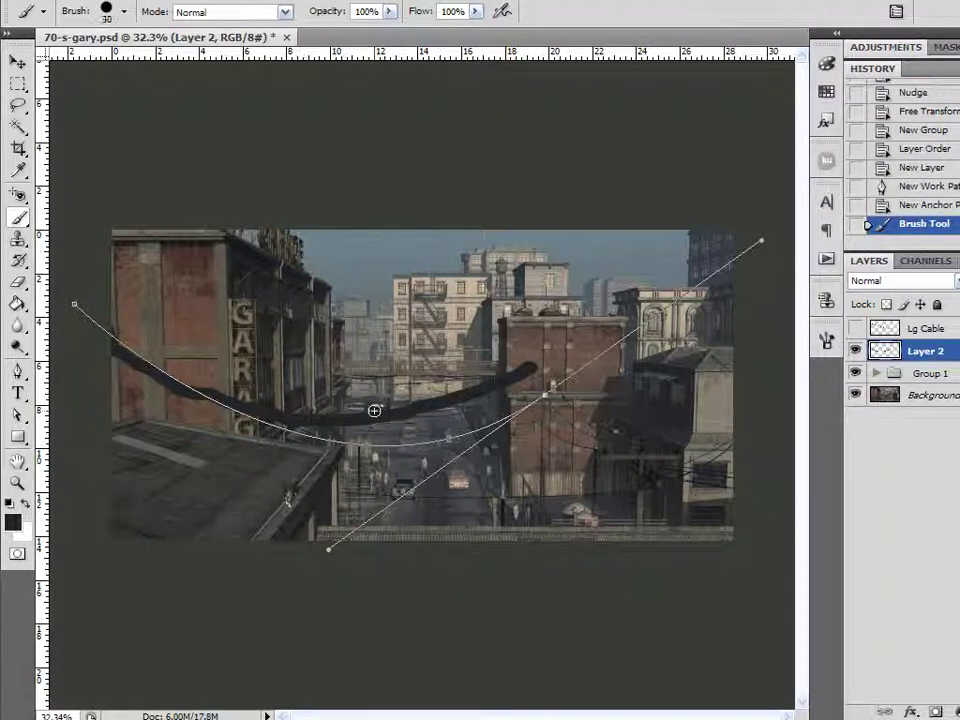
{"action": "key", "text": "ctrl+z"}
{"action": "key", "text": "Return"}
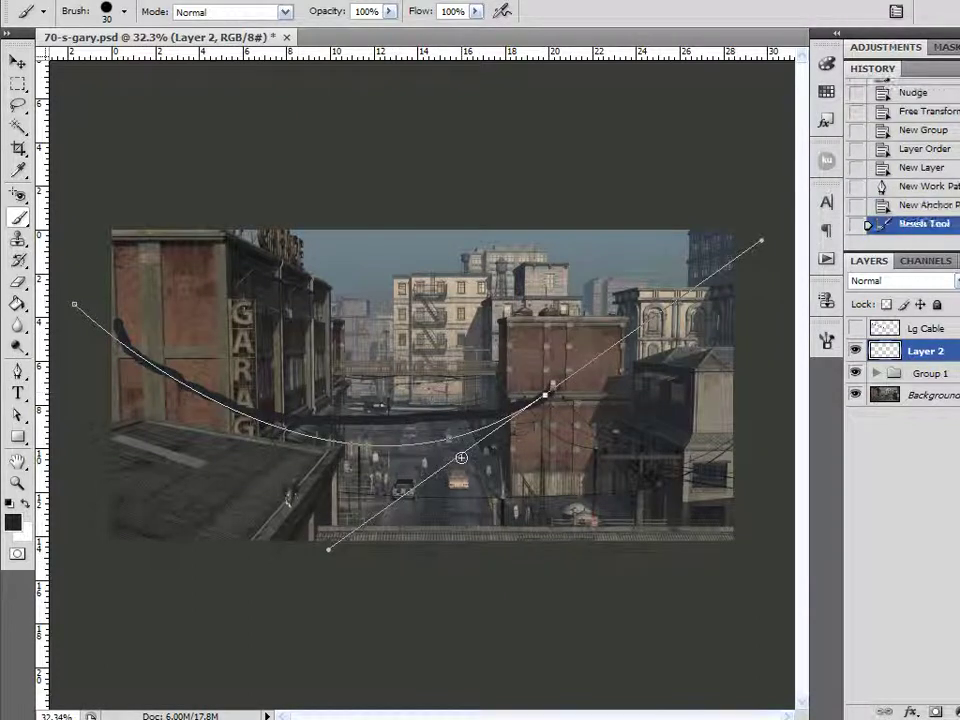
{"action": "key", "text": "ctrl+z"}
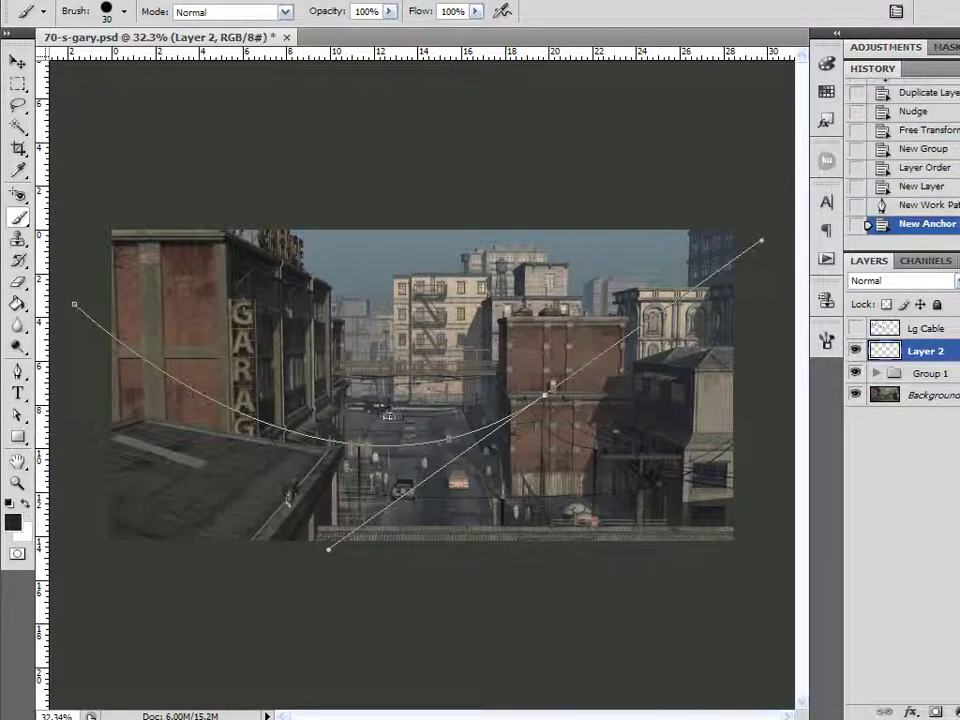
Step: Stroke the sagging path on Layer 2 with the 30 px Brush, Simulate Pressure off, and delete the work path
{"action": "left_click", "coordinate": [17, 371]}
{"action": "right_click", "coordinate": [446, 440]}
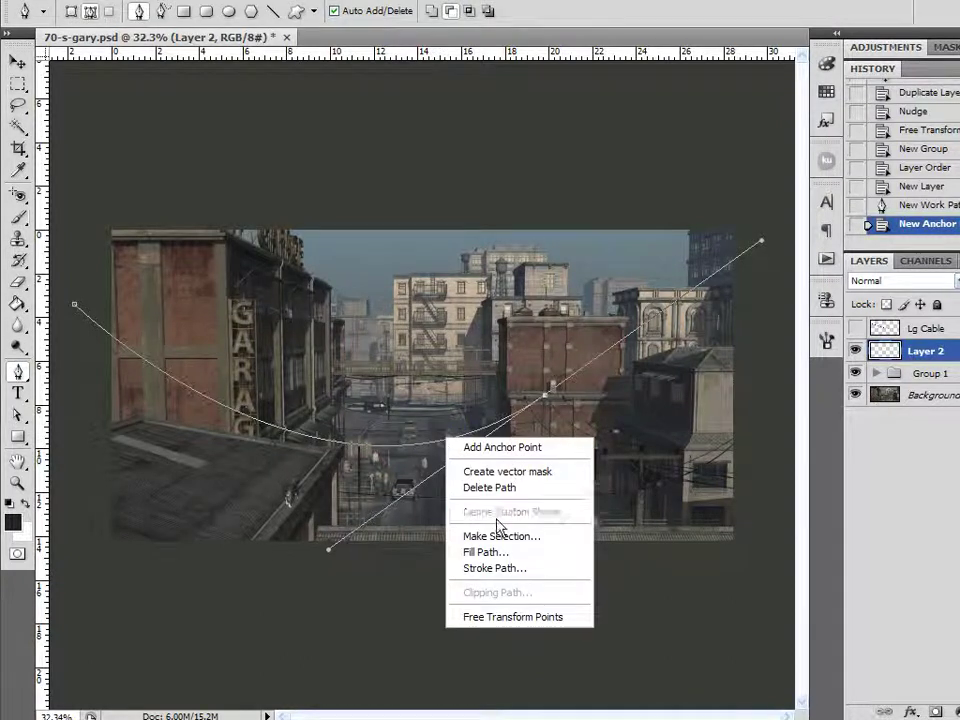
{"action": "left_click", "coordinate": [503, 568]}
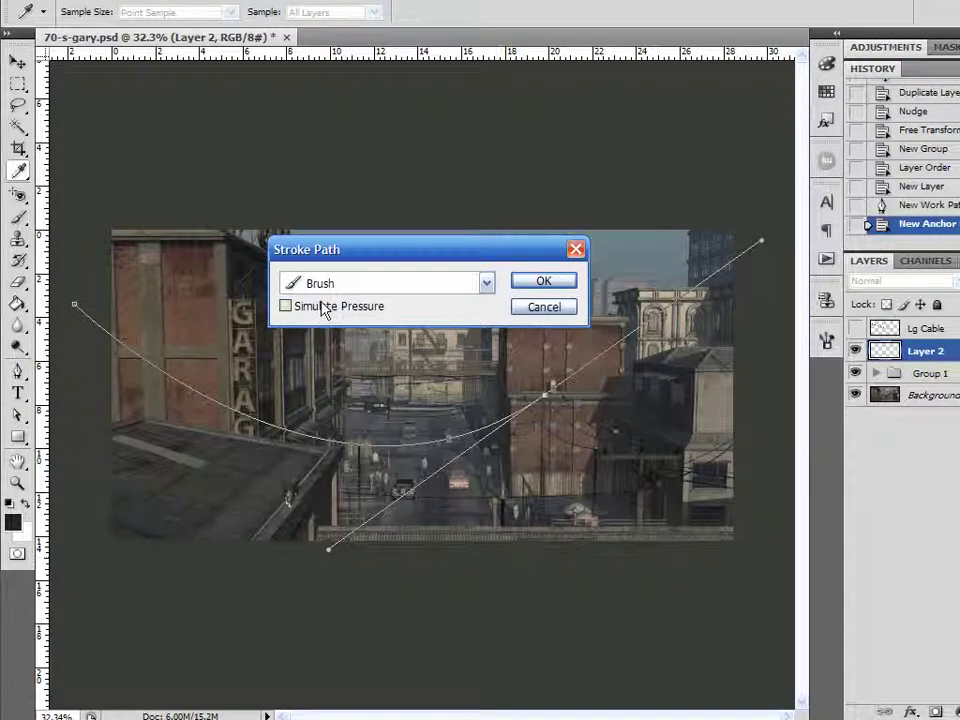
{"action": "left_click", "coordinate": [548, 284]}
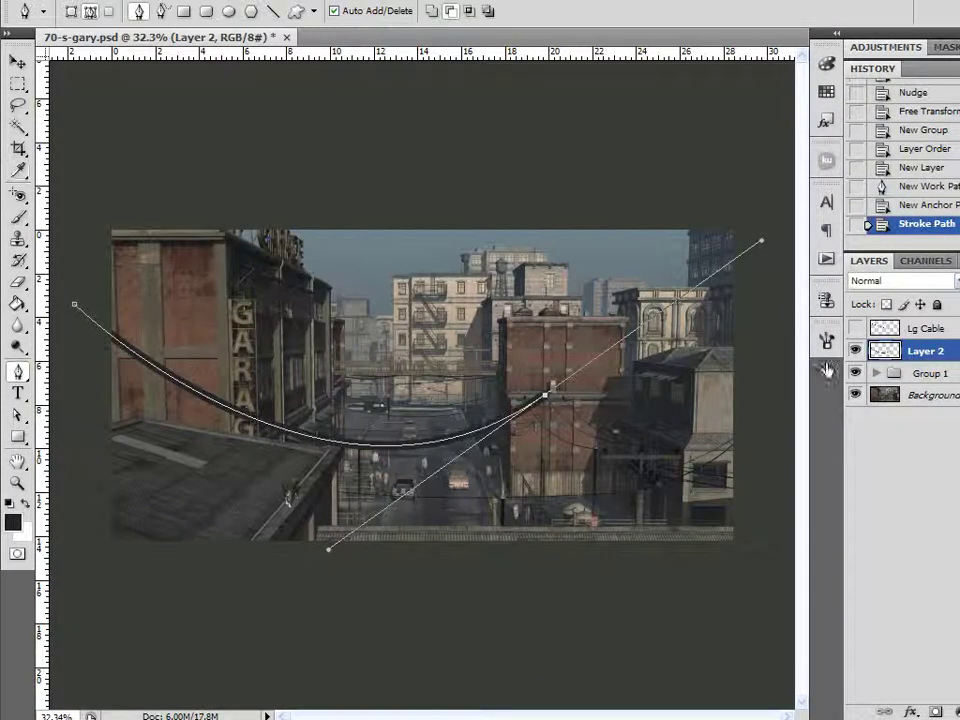
{"action": "left_click", "coordinate": [958, 260]}
{"action": "right_click", "coordinate": [911, 281]}
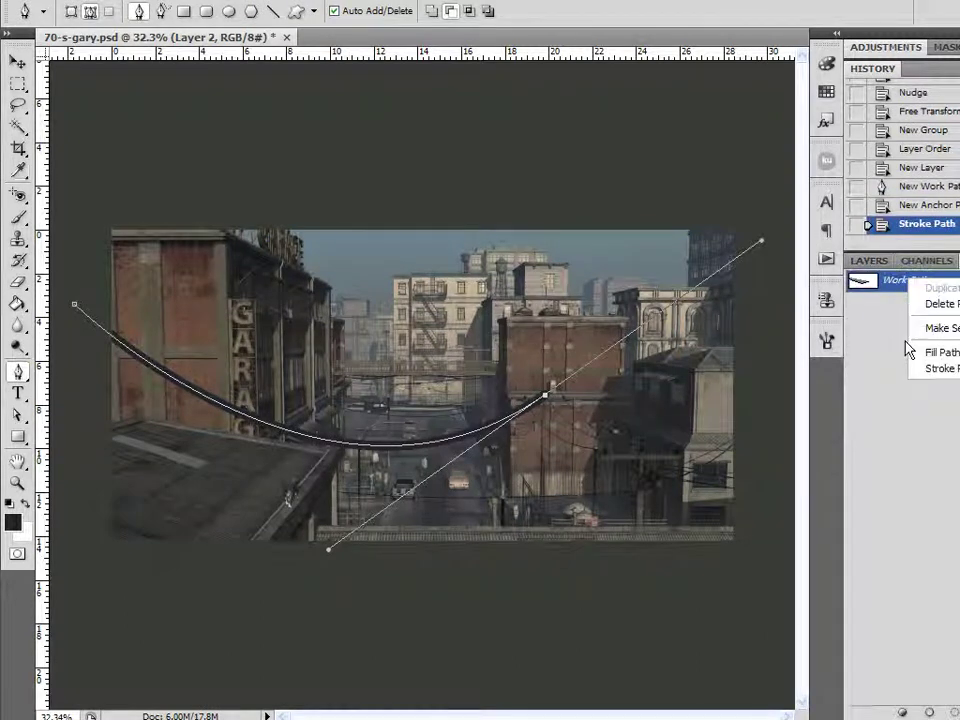
{"action": "left_click", "coordinate": [935, 303]}
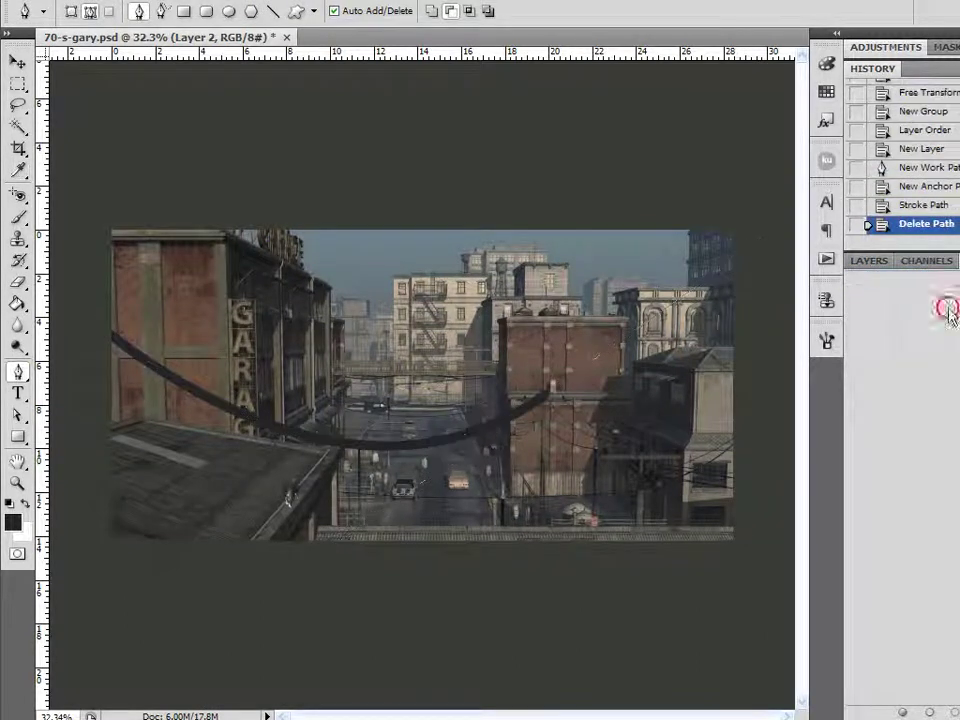
Step: Examine the stroked cable's thickness along its span from the garage building to the central brick building
{"action": "left_click", "coordinate": [17, 61]}
{"action": "scroll", "coordinate": [279, 388], "scroll_direction": "up", "scroll_amount": 2}
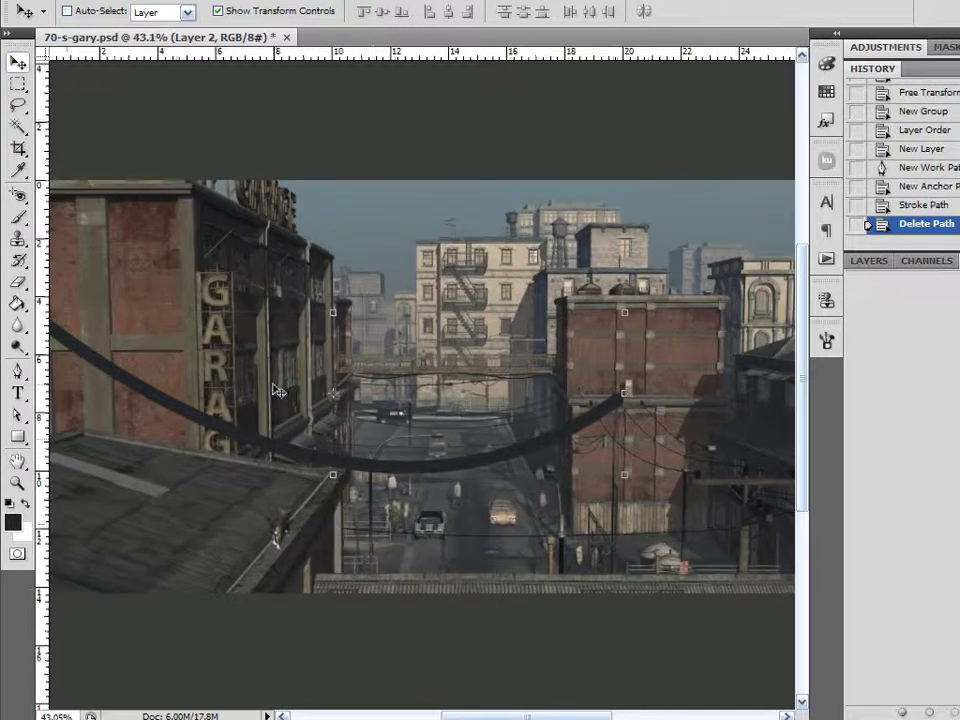
{"action": "scroll", "coordinate": [377, 435], "scroll_direction": "up", "scroll_amount": 1}
{"action": "scroll", "coordinate": [655, 438], "scroll_direction": "up", "scroll_amount": 1}
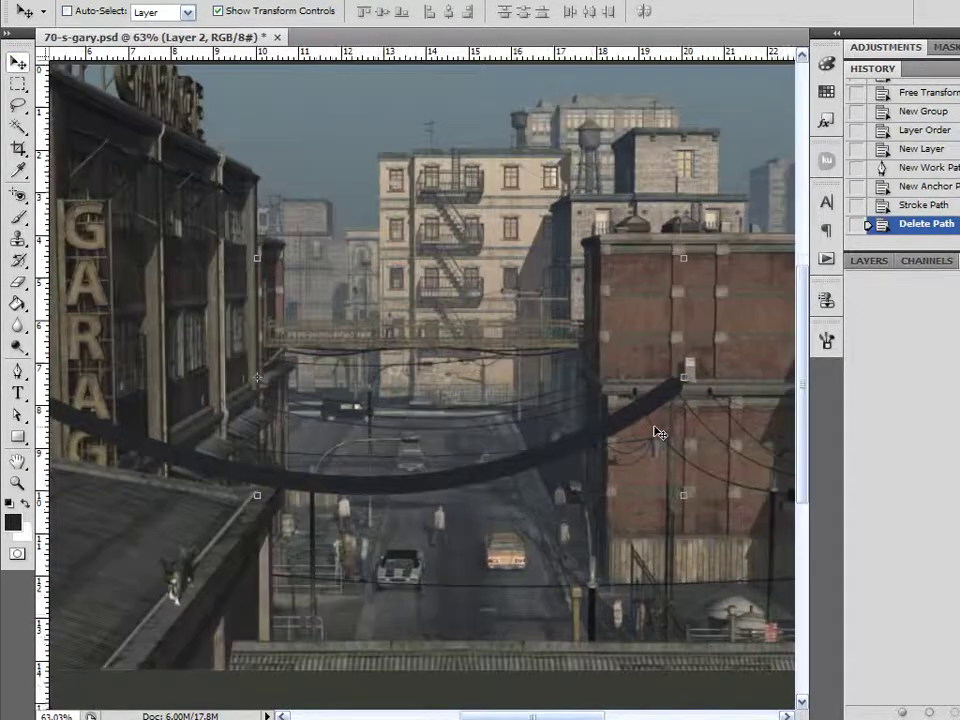
{"action": "scroll", "coordinate": [350, 455], "scroll_direction": "down", "scroll_amount": 2}
{"action": "scroll", "coordinate": [423, 454], "scroll_direction": "down", "scroll_amount": 1}
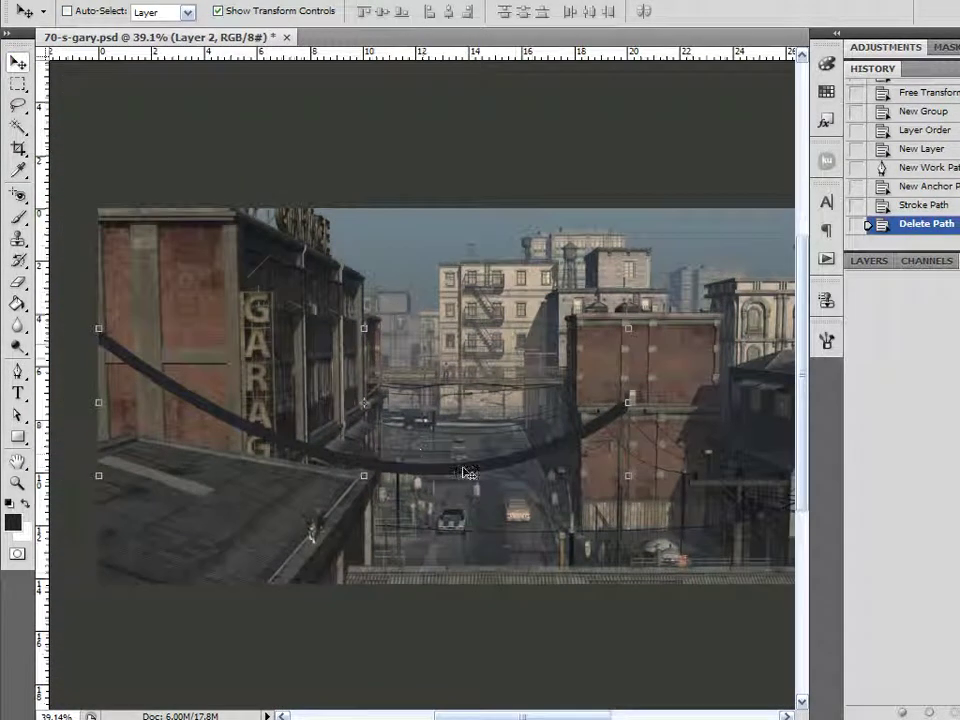
{"action": "scroll", "coordinate": [592, 474], "scroll_direction": "up", "scroll_amount": 1}
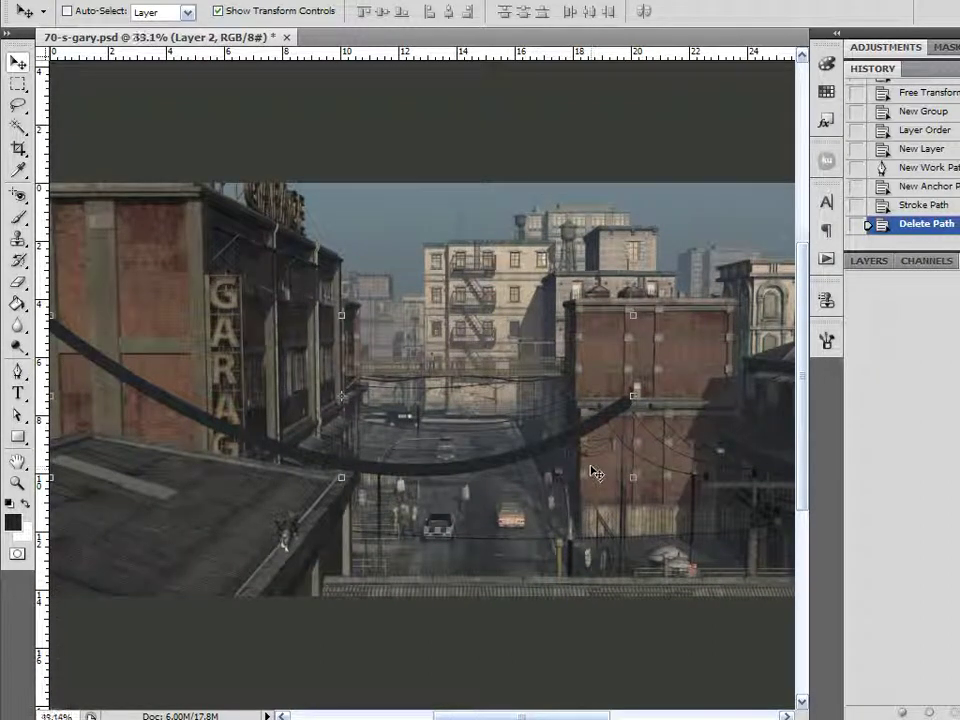
{"action": "scroll", "coordinate": [591, 472], "scroll_direction": "down", "scroll_amount": 1}
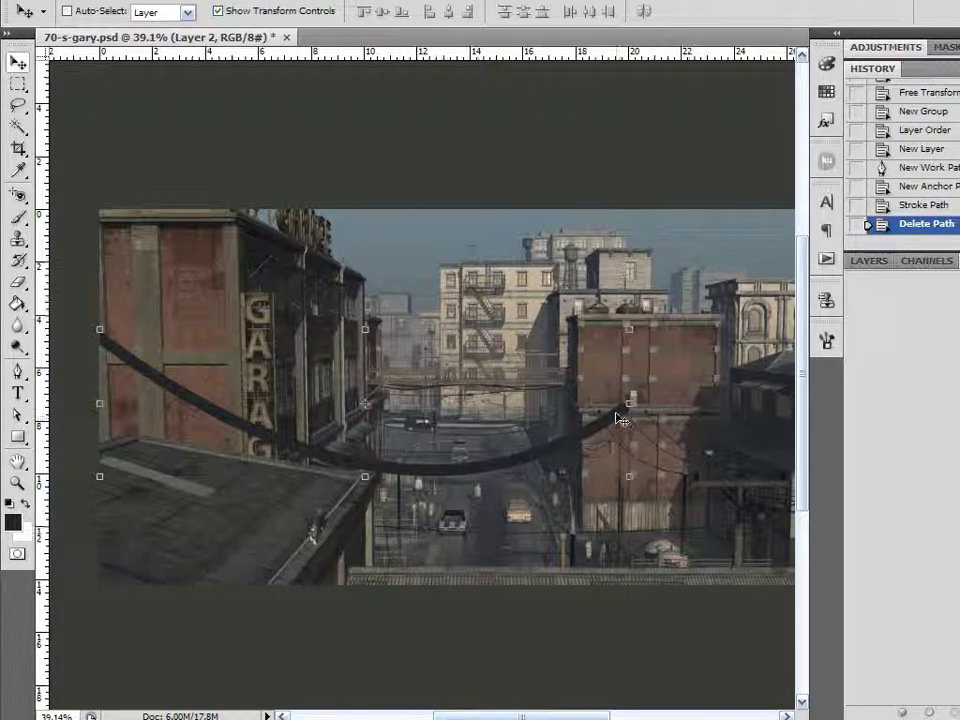
Step: Apply a Perspective transform to the Layer 2 cable, tapering it toward its end on the central brick building
{"action": "key", "text": "ctrl+t"}
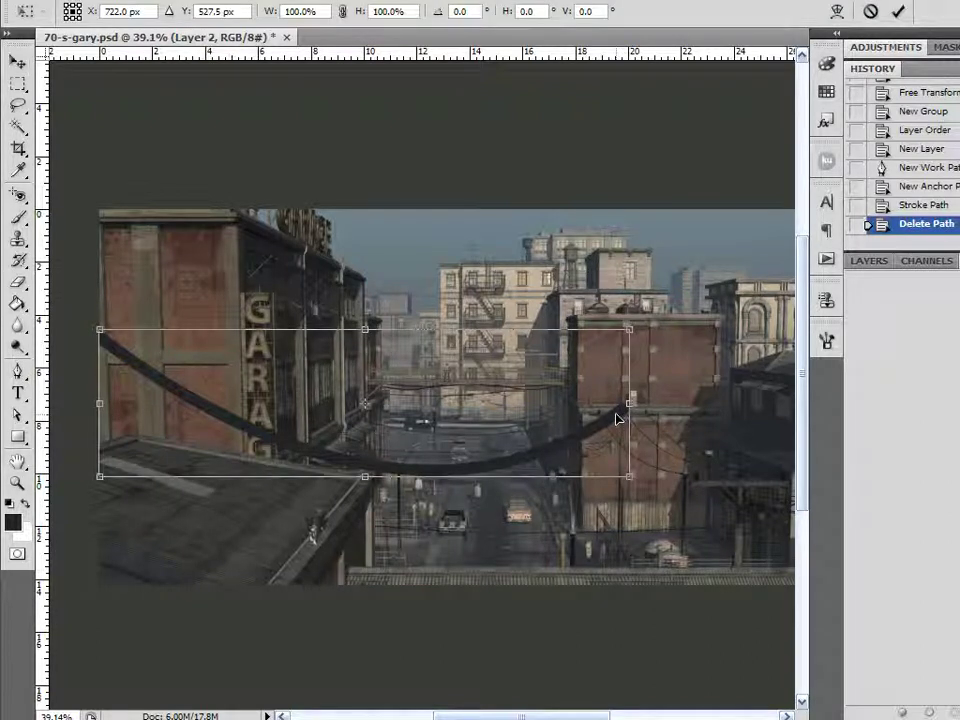
{"action": "right_click", "coordinate": [617, 419]}
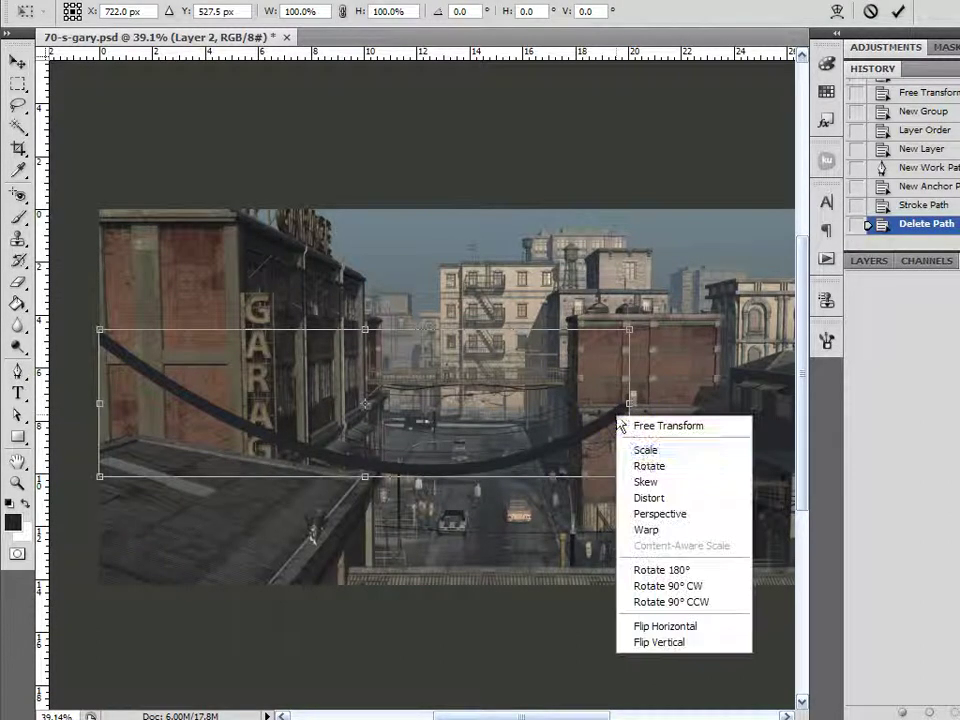
{"action": "left_click", "coordinate": [660, 514]}
{"action": "scroll", "coordinate": [660, 450], "scroll_direction": "up", "scroll_amount": 2}
{"action": "left_click_drag", "start_coordinate": [628, 316], "coordinate": [631, 390]}
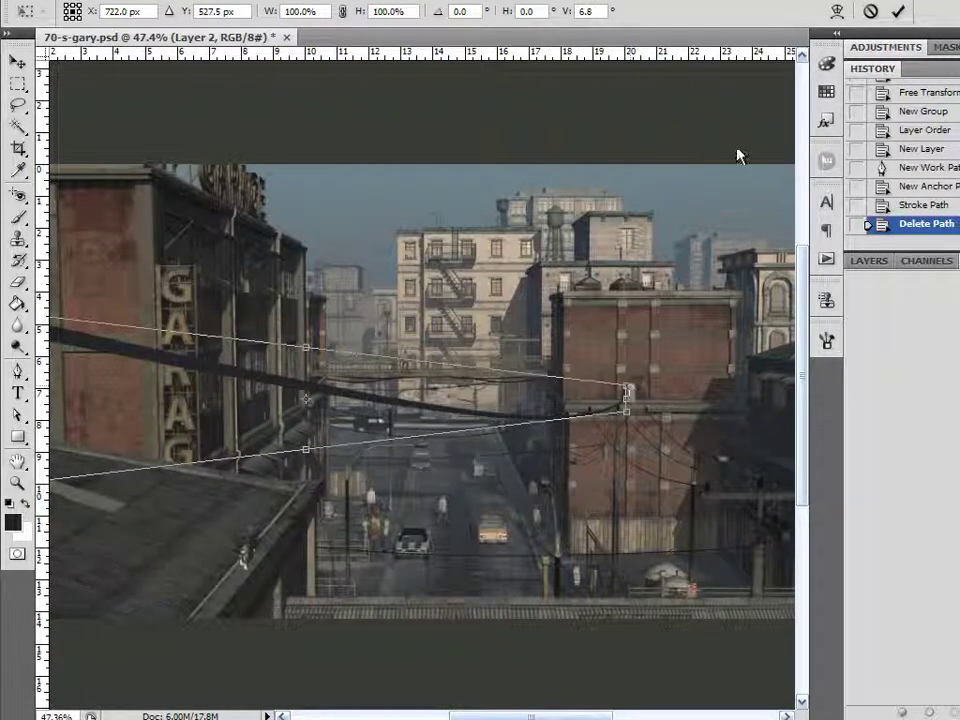
{"action": "left_click", "coordinate": [898, 11]}
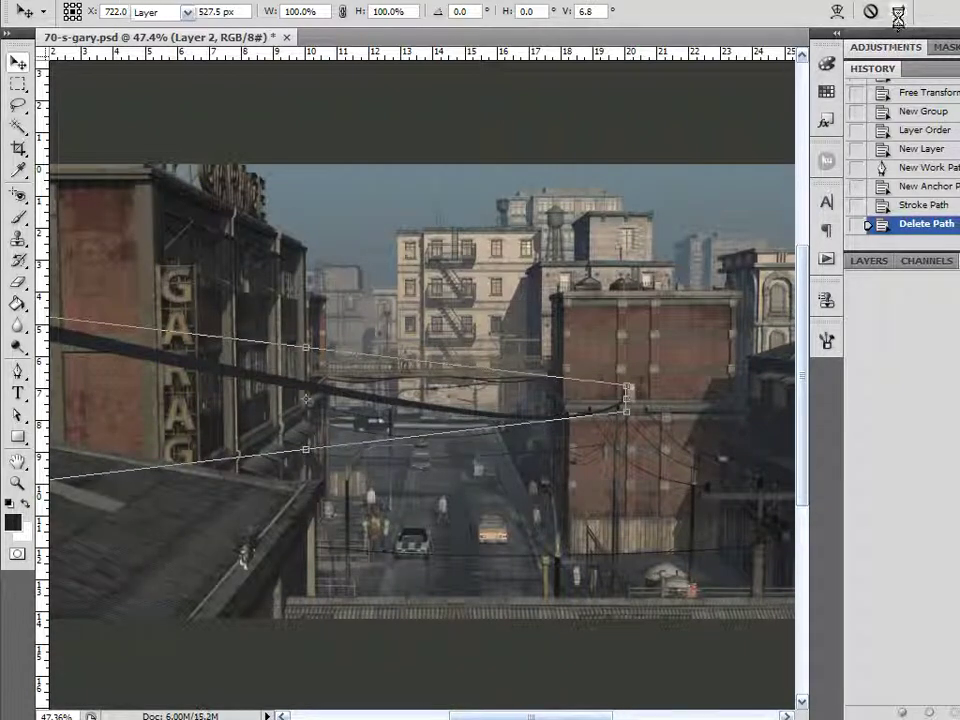
{"action": "left_click", "coordinate": [866, 264]}
{"action": "left_click", "coordinate": [924, 454]}
{"action": "scroll", "coordinate": [477, 455], "scroll_direction": "down", "scroll_amount": 1}
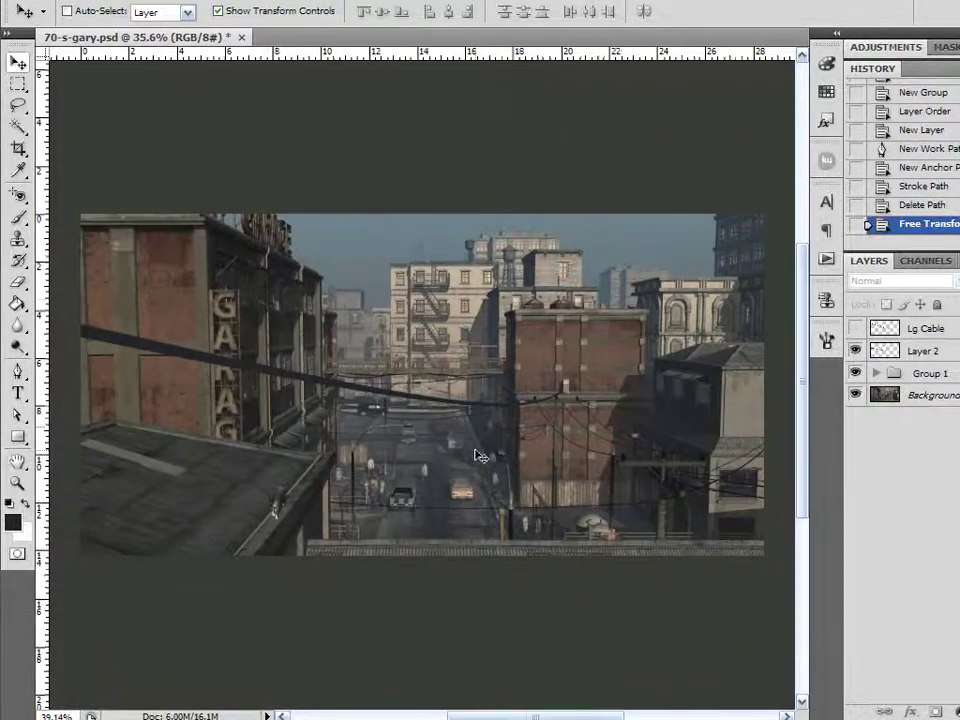
{"action": "scroll", "coordinate": [478, 455], "scroll_direction": "up", "scroll_amount": 1}
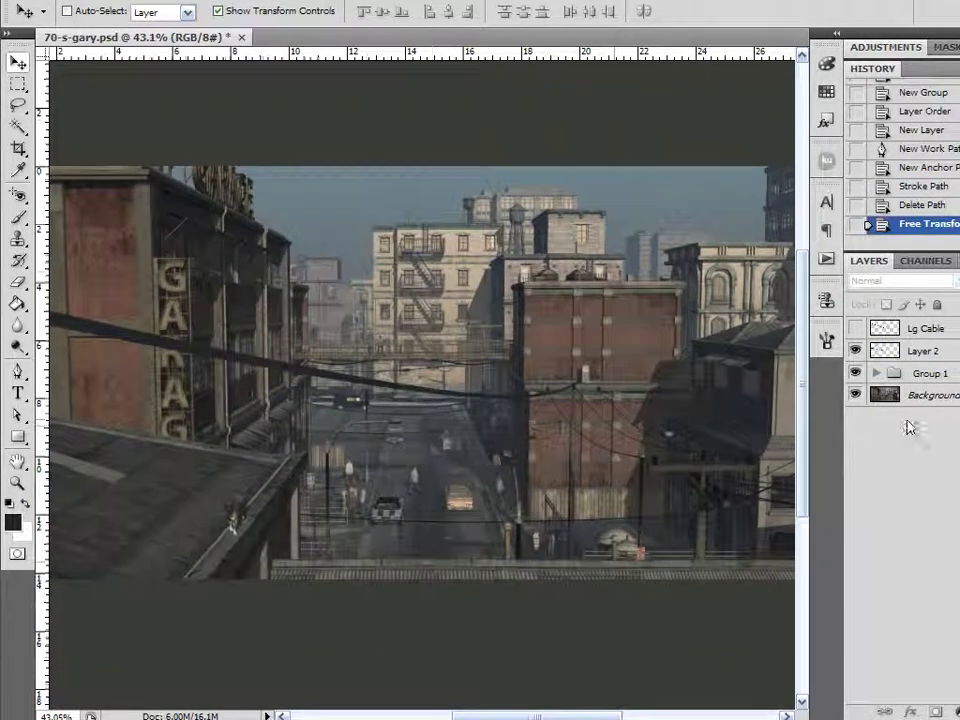
Step: Free-transform the Layer 2 cable to about 266% height and rotate it about -14.6°
{"action": "left_click", "coordinate": [917, 350]}
{"action": "scroll", "coordinate": [291, 393], "scroll_direction": "down", "scroll_amount": 1}
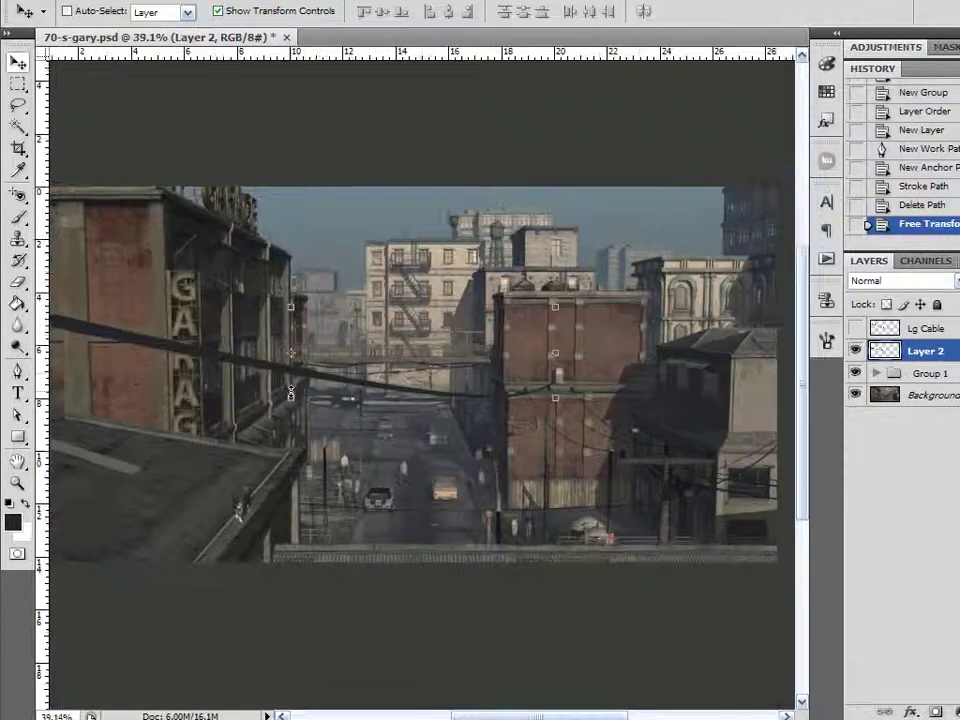
{"action": "scroll", "coordinate": [291, 393], "scroll_direction": "down", "scroll_amount": 1}
{"action": "left_click_drag", "start_coordinate": [322, 406], "coordinate": [392, 562]}
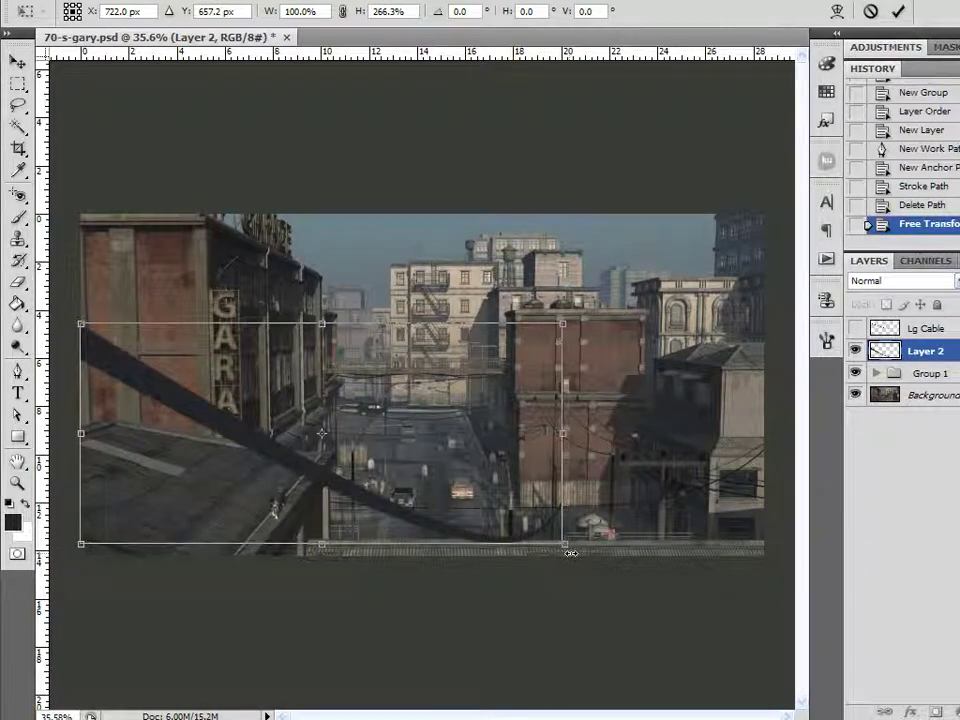
{"action": "left_click_drag", "start_coordinate": [567, 555], "coordinate": [490, 413]}
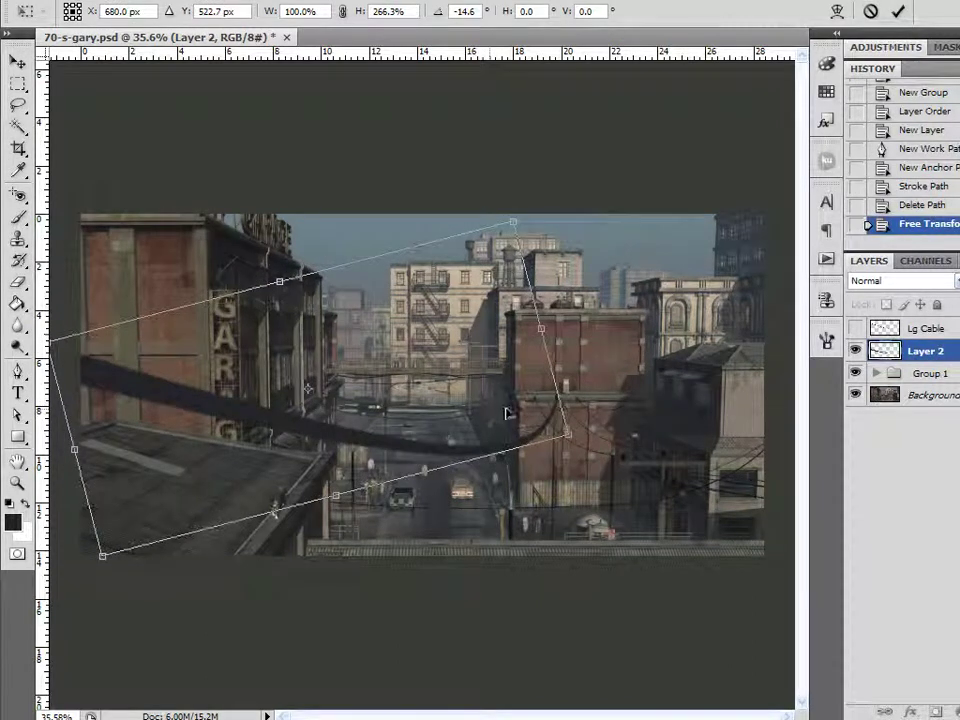
Step: Move the cable's thin end onto the middle bracket of the brick building's ledge and apply the transform
{"action": "scroll", "coordinate": [568, 397], "scroll_direction": "up", "scroll_amount": 4}
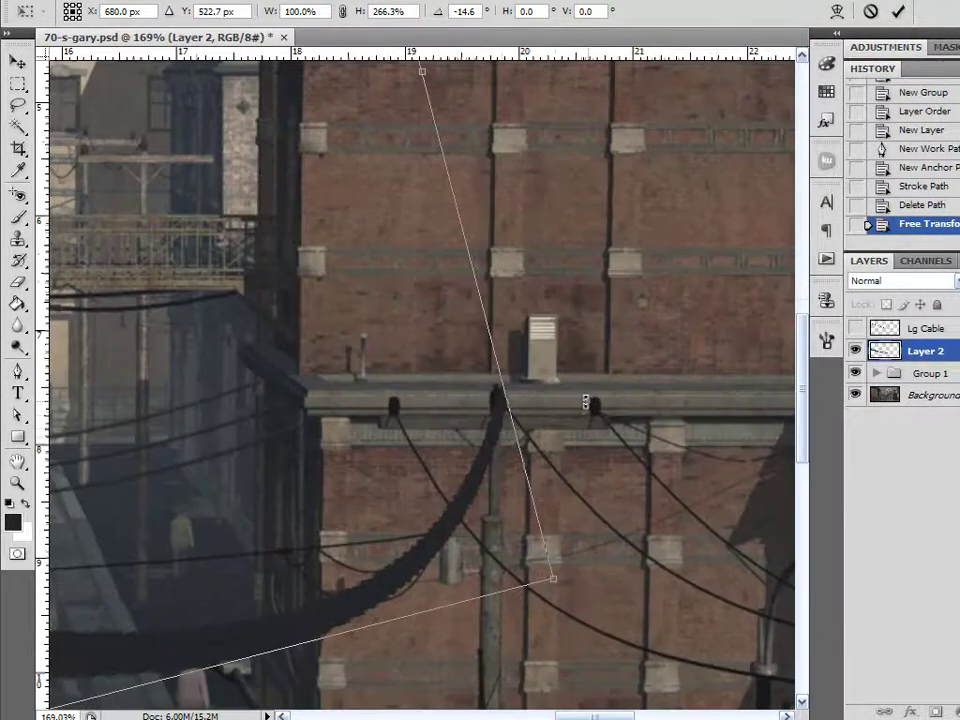
{"action": "mouse_move", "coordinate": [478, 440]}
{"action": "left_mouse_down"}
{"action": "mouse_move", "coordinate": [469, 469]}
{"action": "mouse_move", "coordinate": [471, 459]}
{"action": "left_mouse_up"}
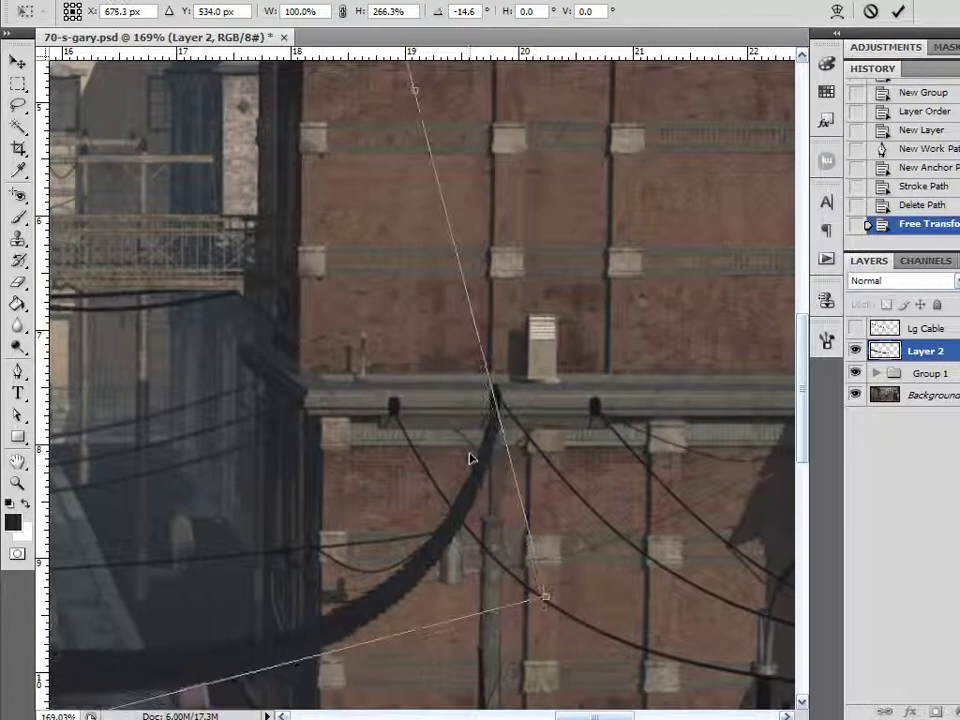
{"action": "left_click", "coordinate": [898, 11]}
{"action": "left_click_drag", "start_coordinate": [461, 446], "coordinate": [458, 441]}
{"action": "scroll", "coordinate": [460, 447], "scroll_direction": "down", "scroll_amount": 6}
{"action": "scroll", "coordinate": [404, 457], "scroll_direction": "down", "scroll_amount": 5}
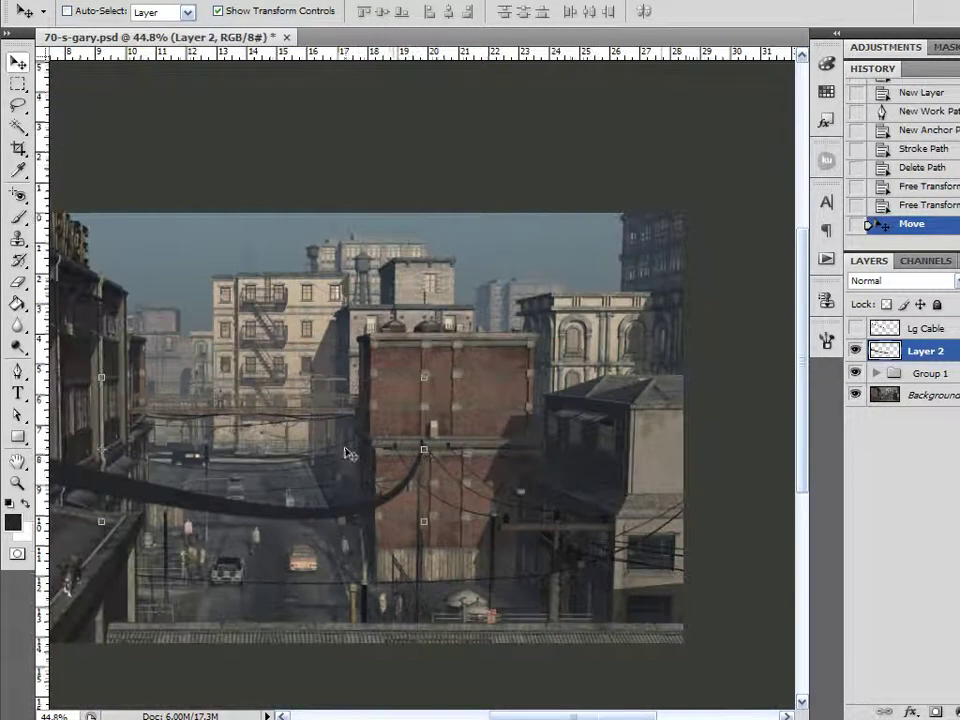
Step: Scale the Layer 2 cable down vertically to about 64% height
{"action": "key", "text": "ctrl+t"}
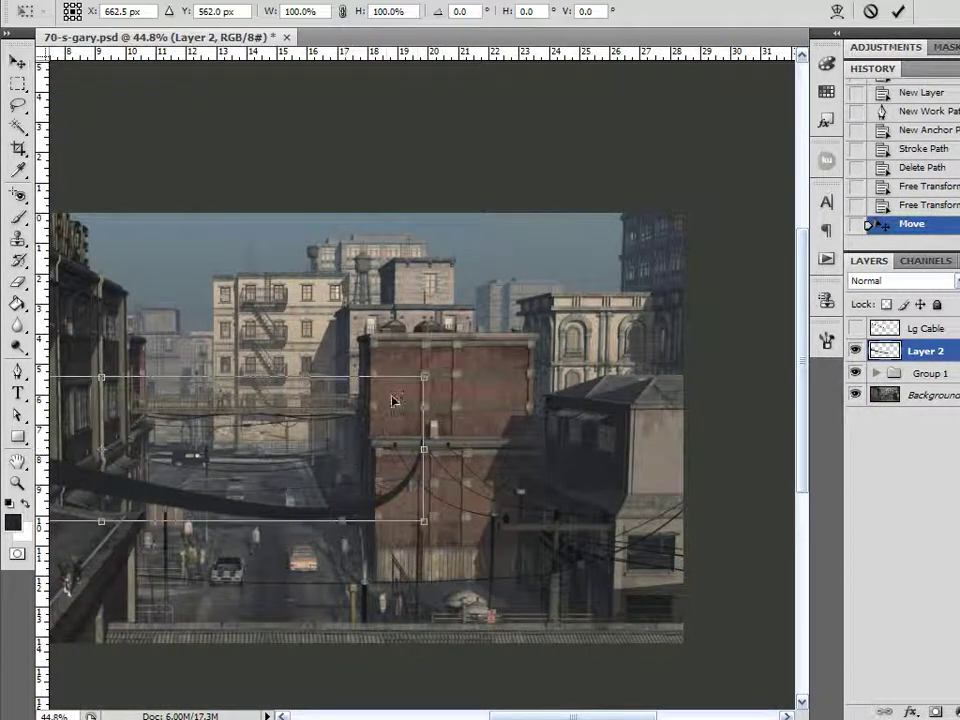
{"action": "left_click_drag", "start_coordinate": [424, 375], "coordinate": [424, 428]}
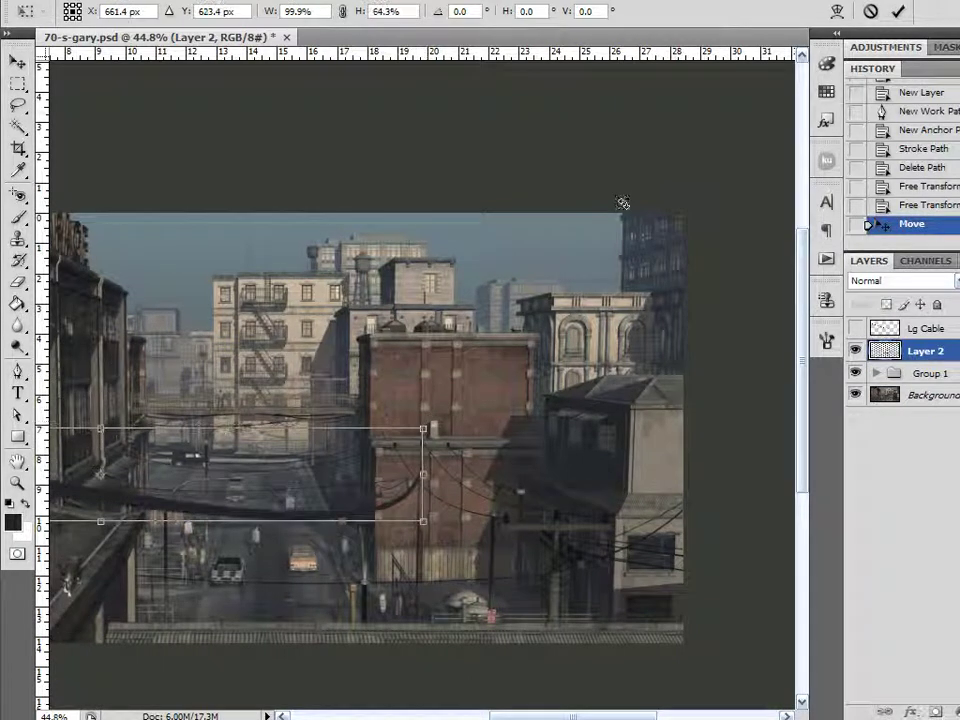
{"action": "left_click", "coordinate": [898, 11]}
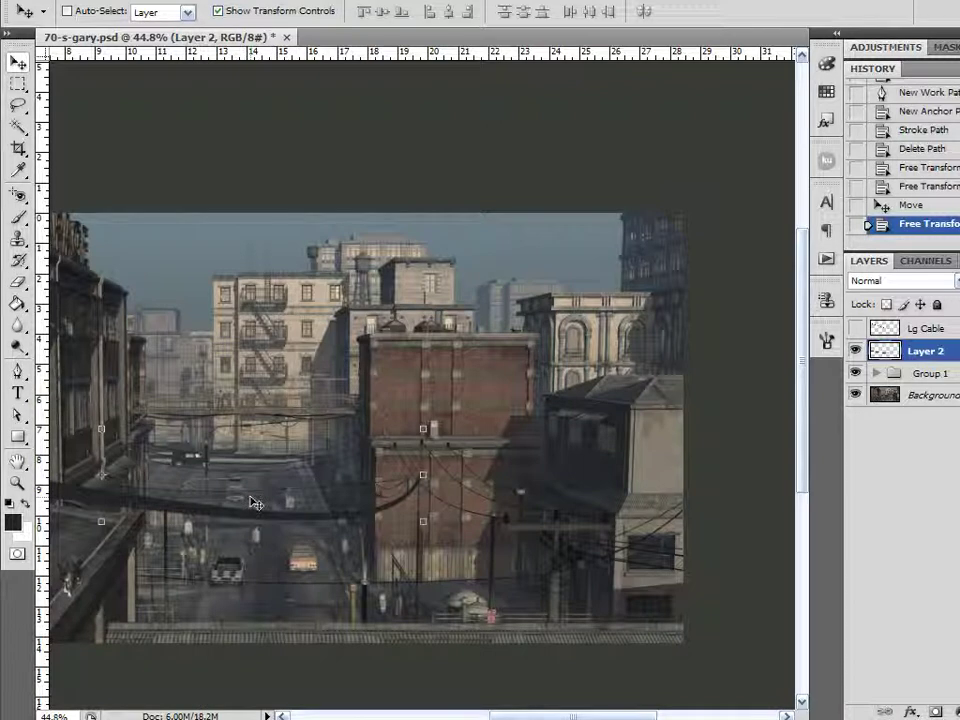
Step: Distort the Layer 2 cable by raising its upper edge to about 251% height with about -1.9° horizontal skew
{"action": "key", "text": "ctrl+t"}
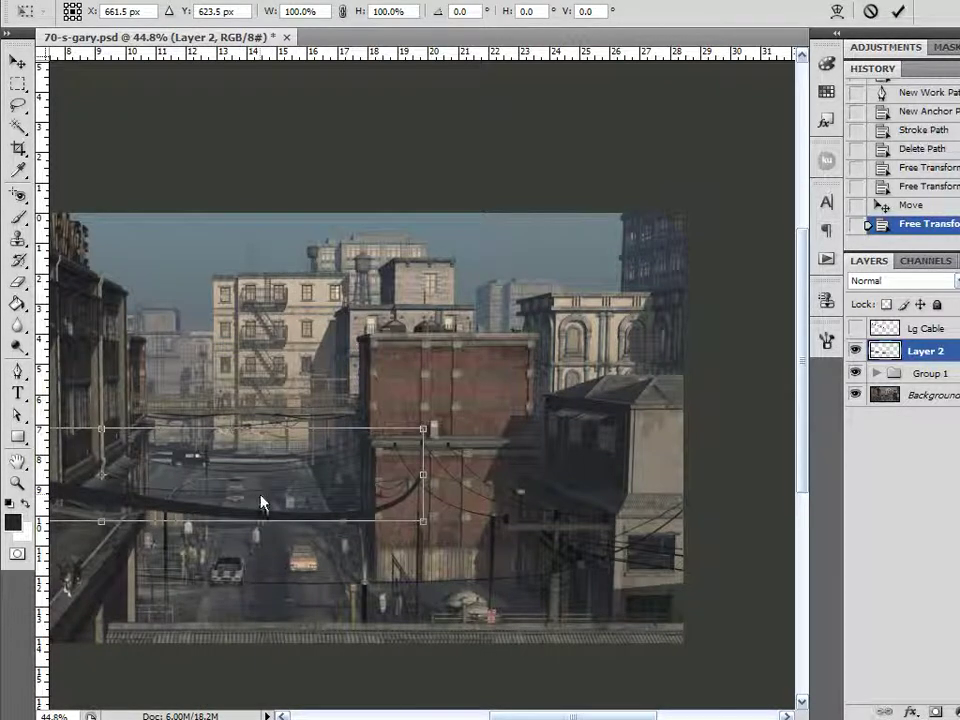
{"action": "right_click", "coordinate": [260, 498]}
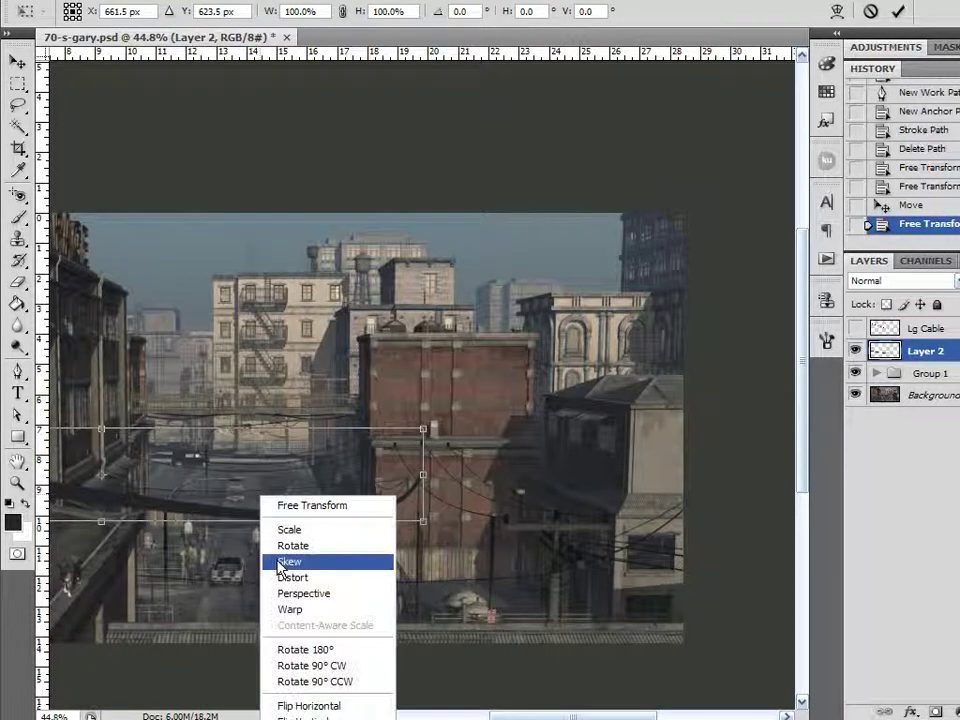
{"action": "left_click", "coordinate": [330, 578]}
{"action": "left_click_drag", "start_coordinate": [104, 433], "coordinate": [110, 290]}
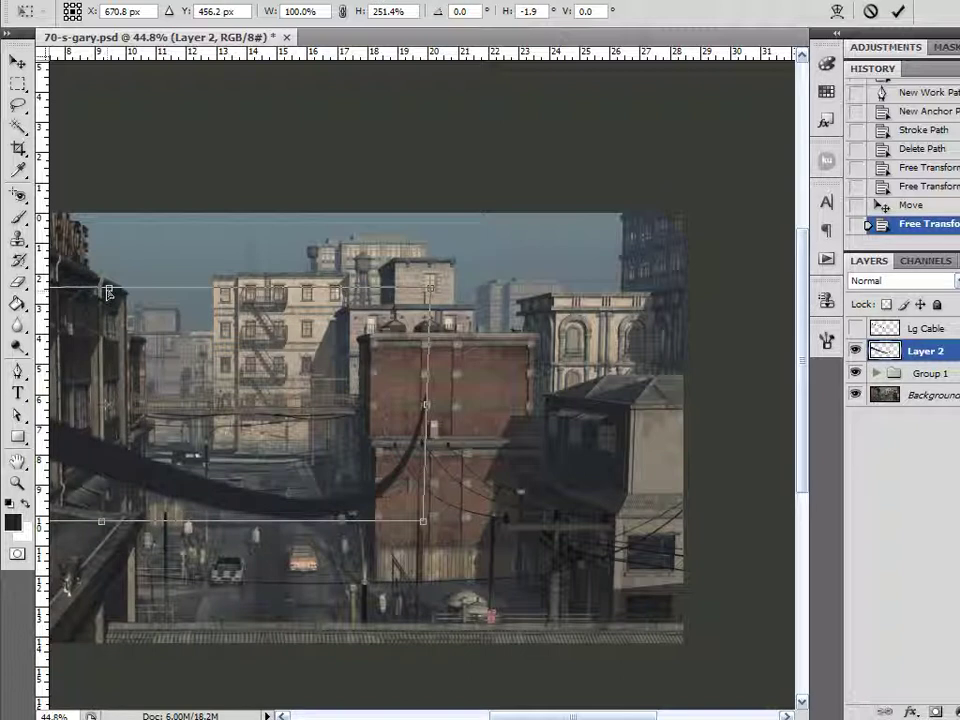
{"action": "left_click", "coordinate": [898, 11]}
Step: Move the enlarged cable down so its thin end meets the middle bracket on the brick building's ledge, and check the full composition
{"action": "scroll", "coordinate": [380, 445], "scroll_direction": "up", "scroll_amount": 1}
{"action": "scroll", "coordinate": [380, 445], "scroll_direction": "up", "scroll_amount": 1}
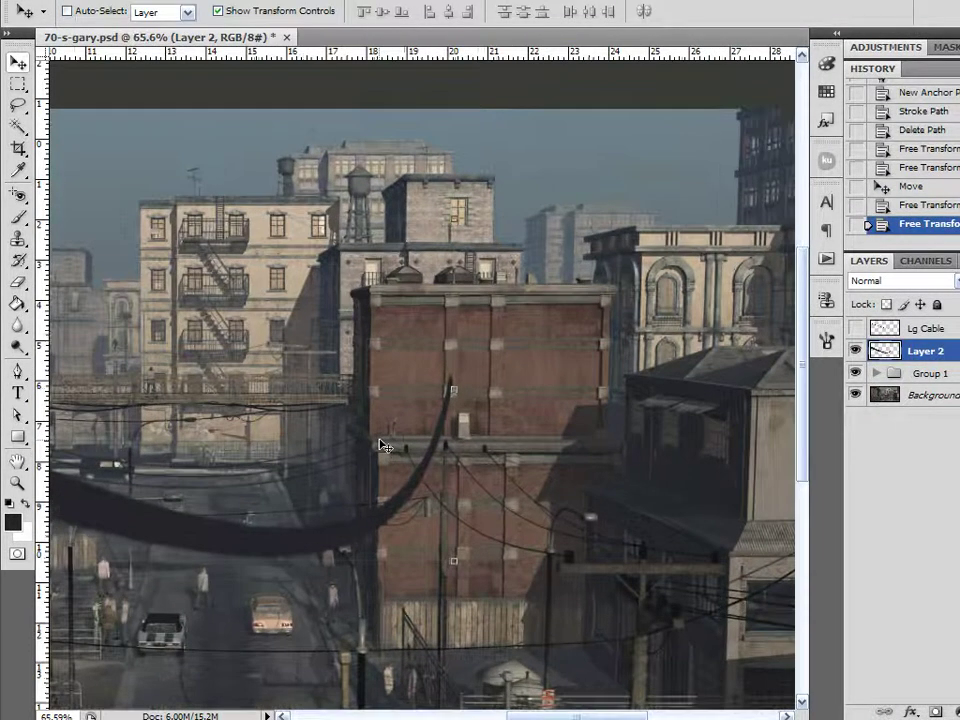
{"action": "left_click_drag", "start_coordinate": [429, 463], "coordinate": [423, 528]}
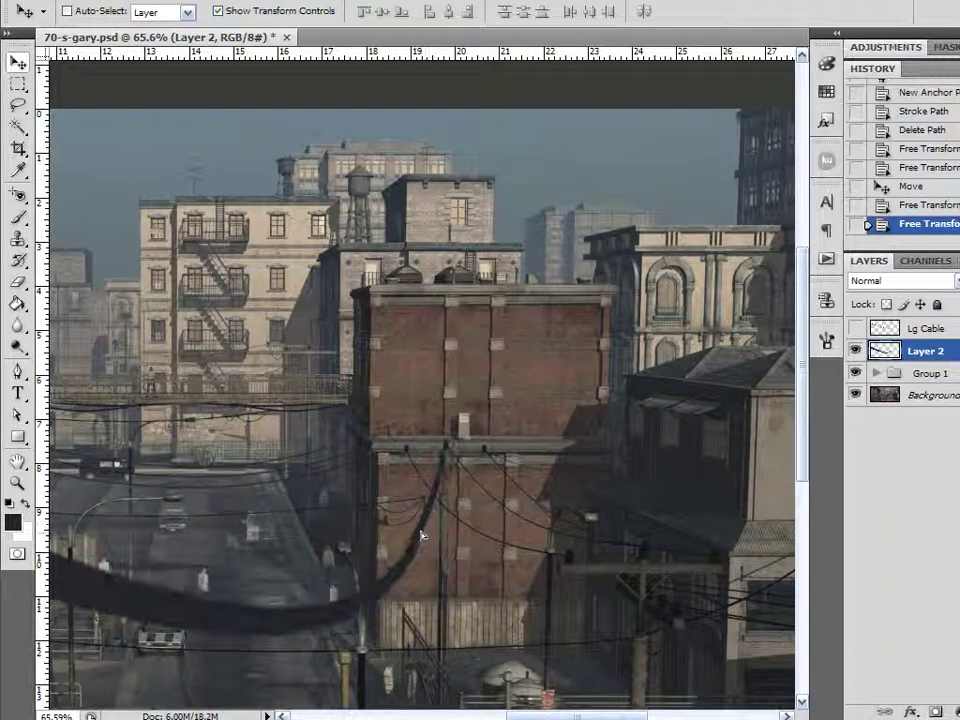
{"action": "left_click_drag", "start_coordinate": [424, 535], "coordinate": [424, 535]}
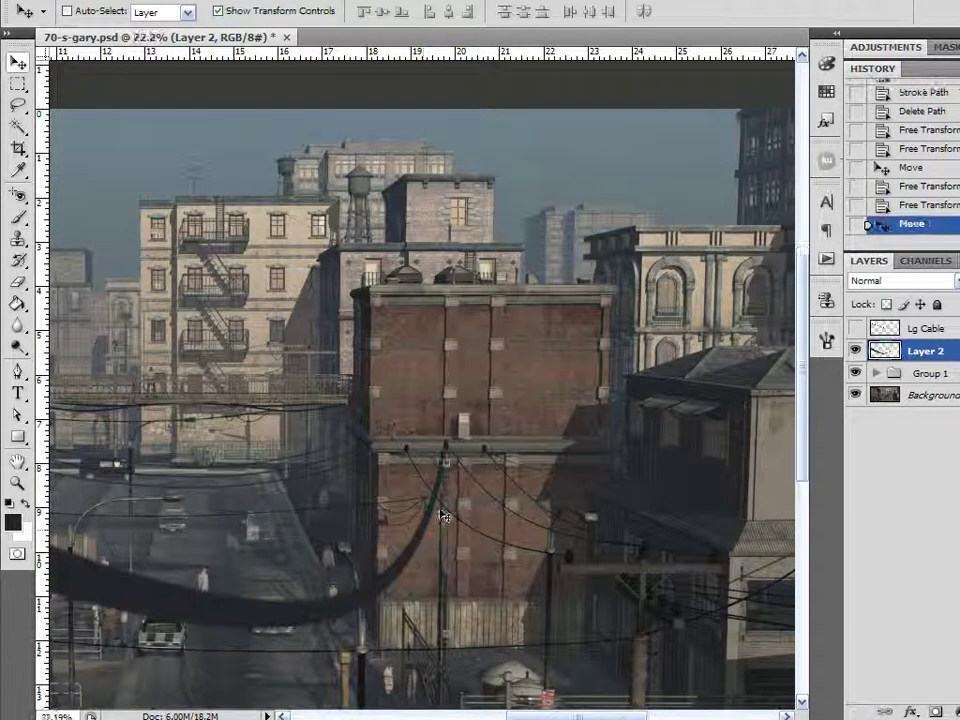
{"action": "scroll", "coordinate": [437, 500], "scroll_direction": "up", "scroll_amount": 4}
{"action": "scroll", "coordinate": [450, 485], "scroll_direction": "up", "scroll_amount": 1}
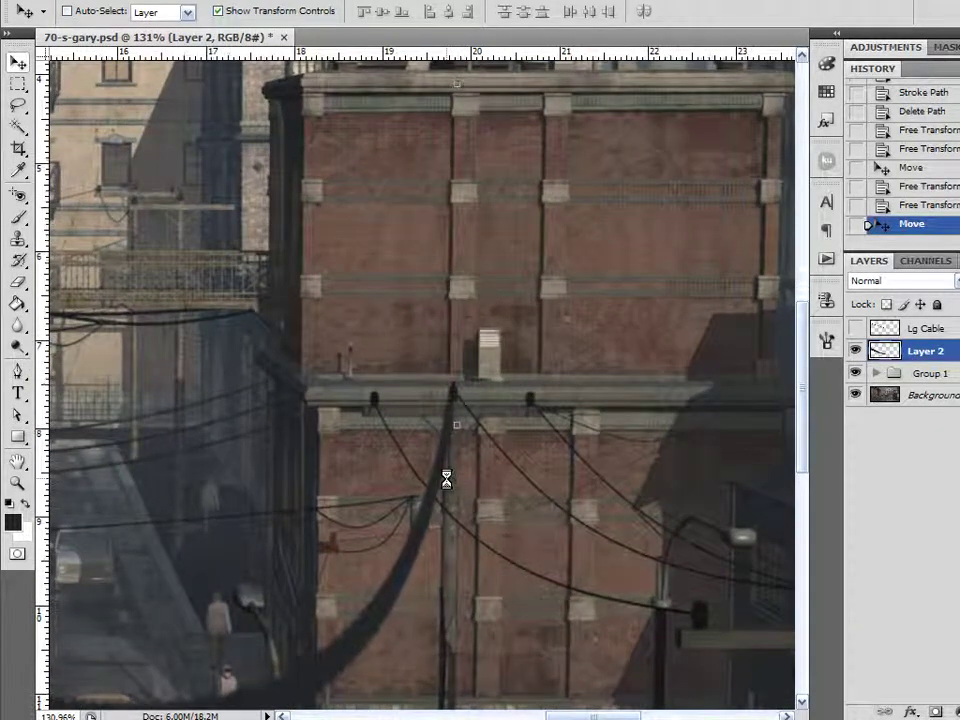
{"action": "scroll", "coordinate": [437, 476], "scroll_direction": "down", "scroll_amount": 5}
{"action": "scroll", "coordinate": [428, 474], "scroll_direction": "down", "scroll_amount": 1}
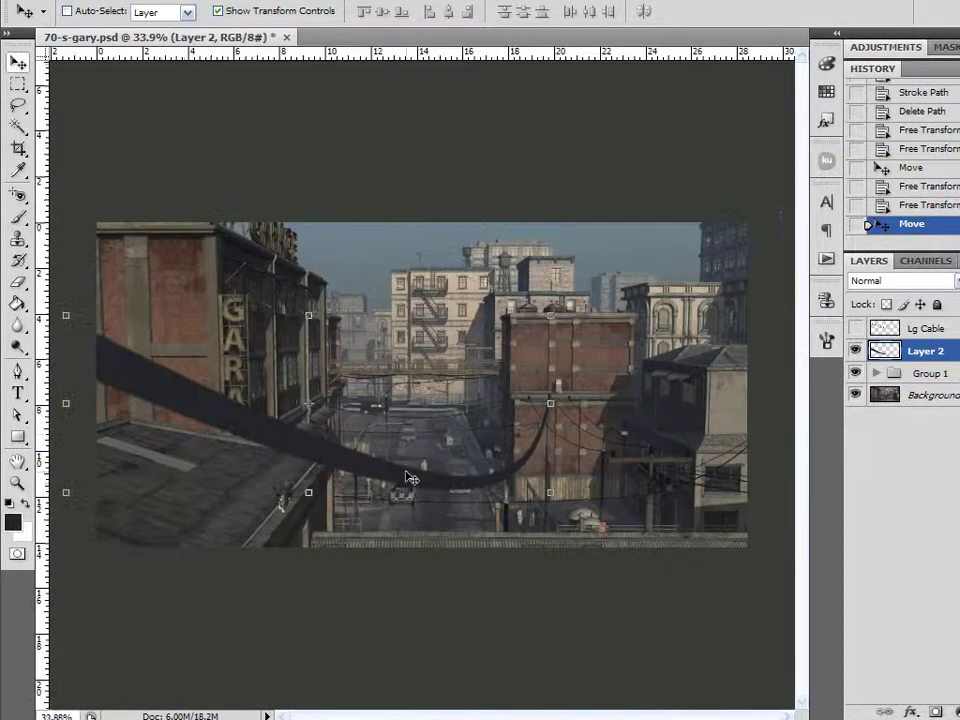
{"action": "scroll", "coordinate": [411, 479], "scroll_direction": "down", "scroll_amount": 1}
{"action": "left_click", "coordinate": [916, 479]}
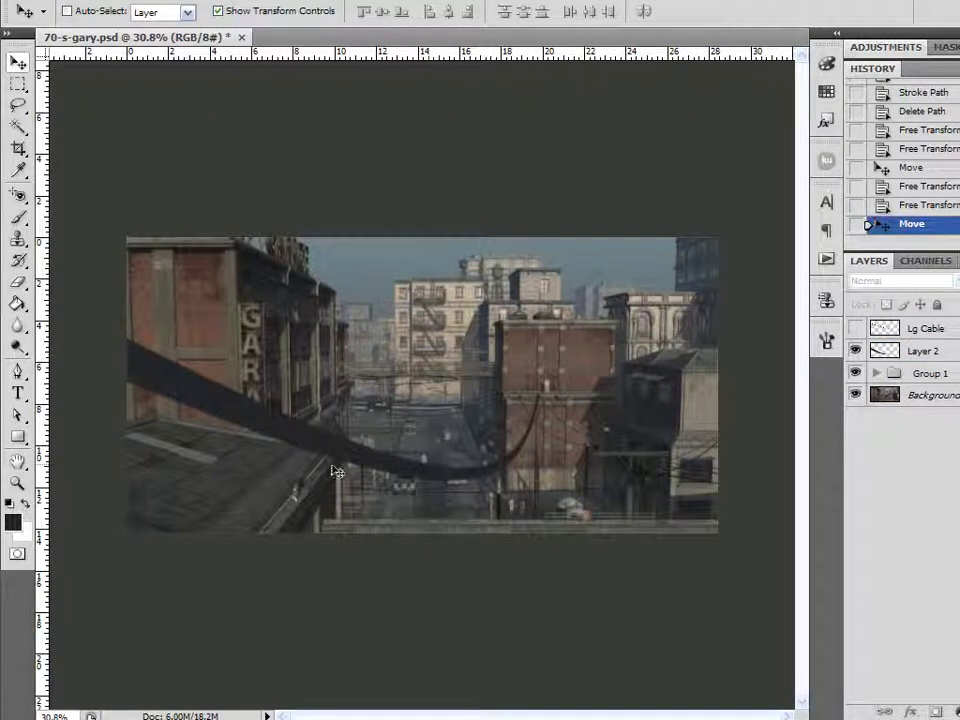
{"action": "left_click", "coordinate": [935, 352]}
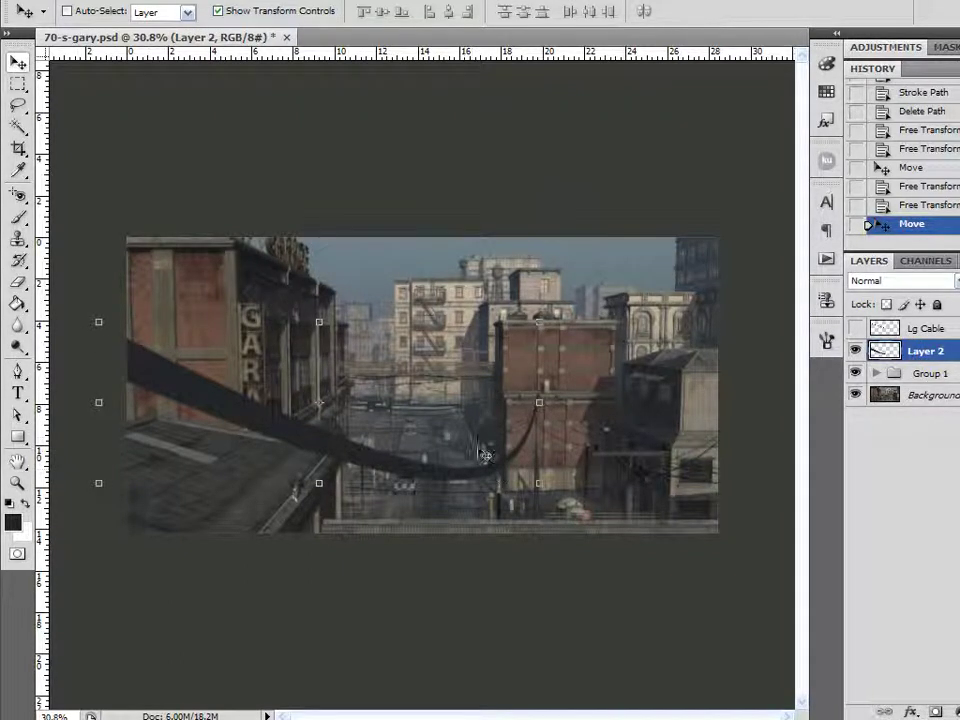
Step: Copy the Lg Cable layer's effects to Layer 2, with the Lg Cable layer shown for comparison and hidden again
{"action": "left_click", "coordinate": [855, 328]}
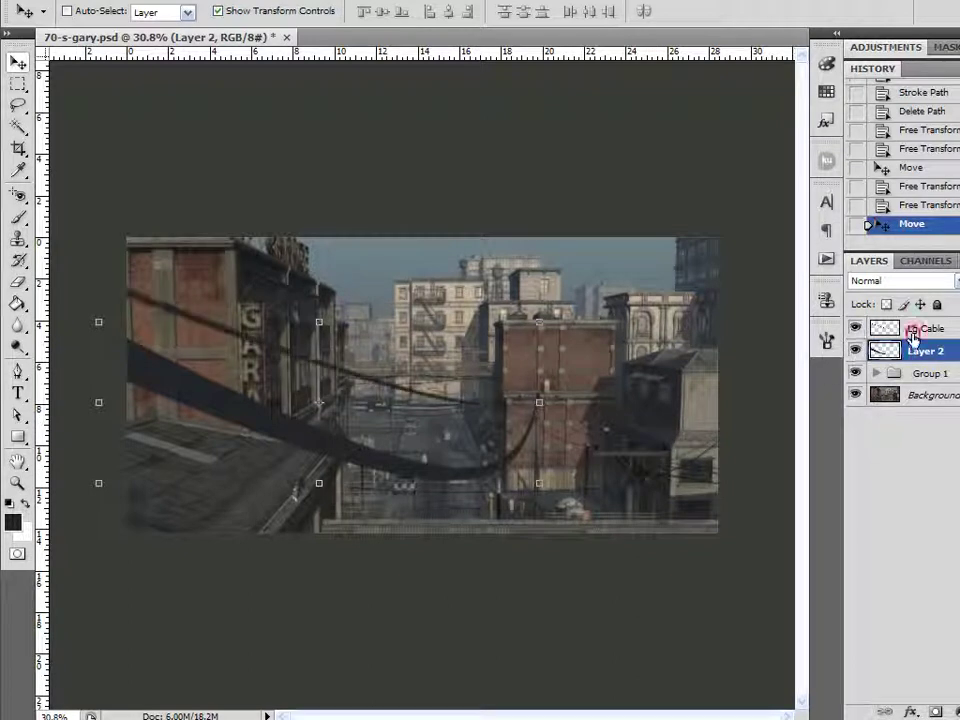
{"action": "left_click", "coordinate": [940, 329]}
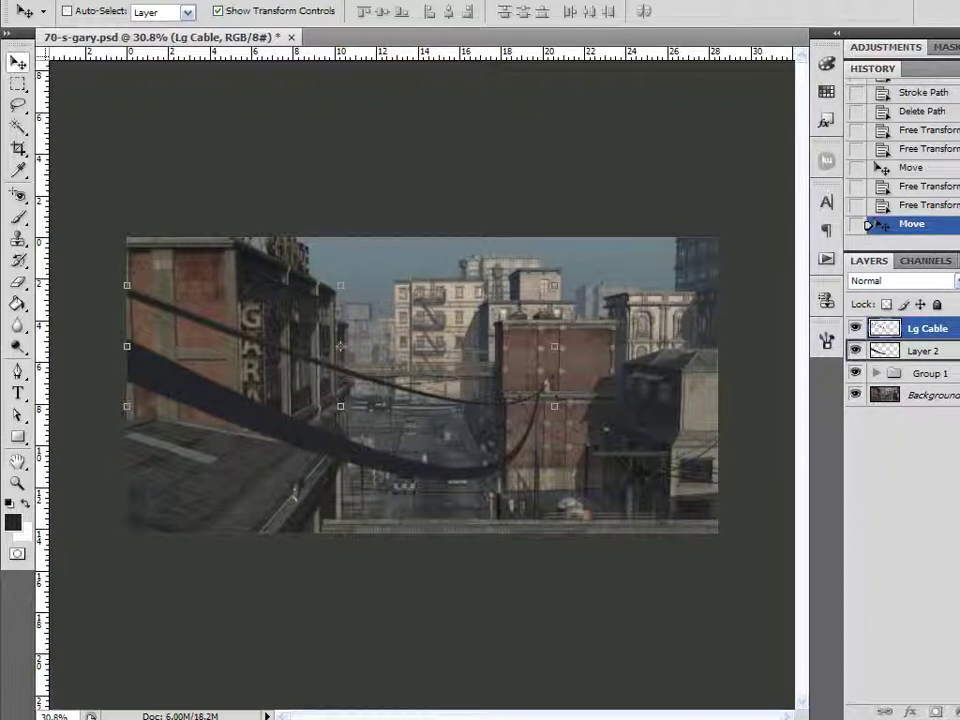
{"action": "left_click_drag", "start_coordinate": [957, 328], "coordinate": [957, 351]}
{"action": "left_click", "coordinate": [856, 328]}
{"action": "scroll", "coordinate": [272, 466], "scroll_direction": "up", "scroll_amount": 3}
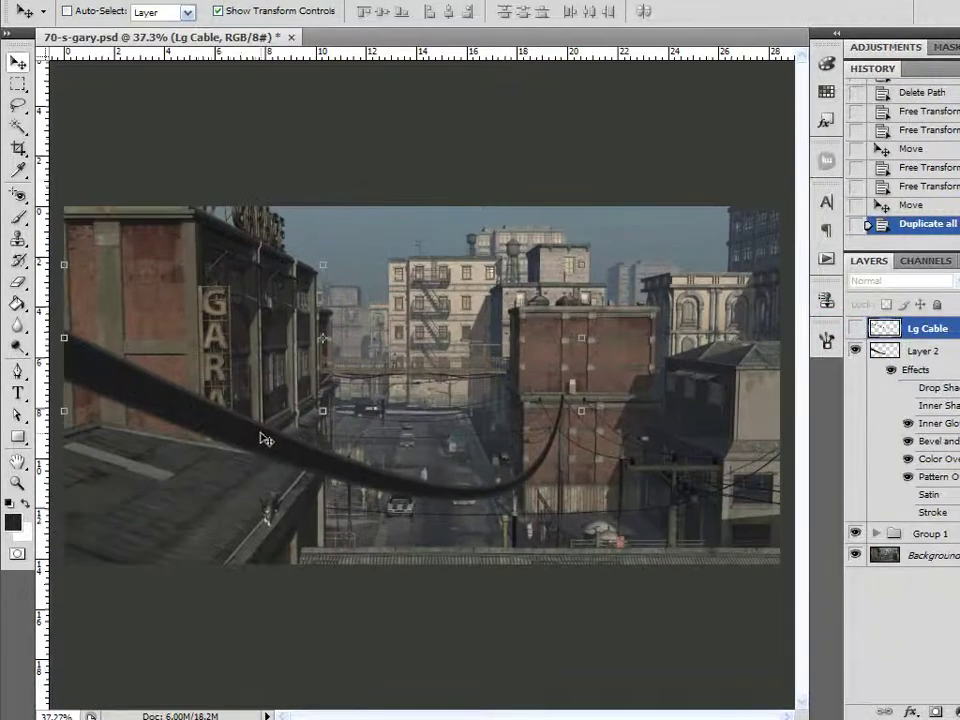
{"action": "scroll", "coordinate": [247, 457], "scroll_direction": "up", "scroll_amount": 1}
{"action": "scroll", "coordinate": [247, 457], "scroll_direction": "down", "scroll_amount": 1}
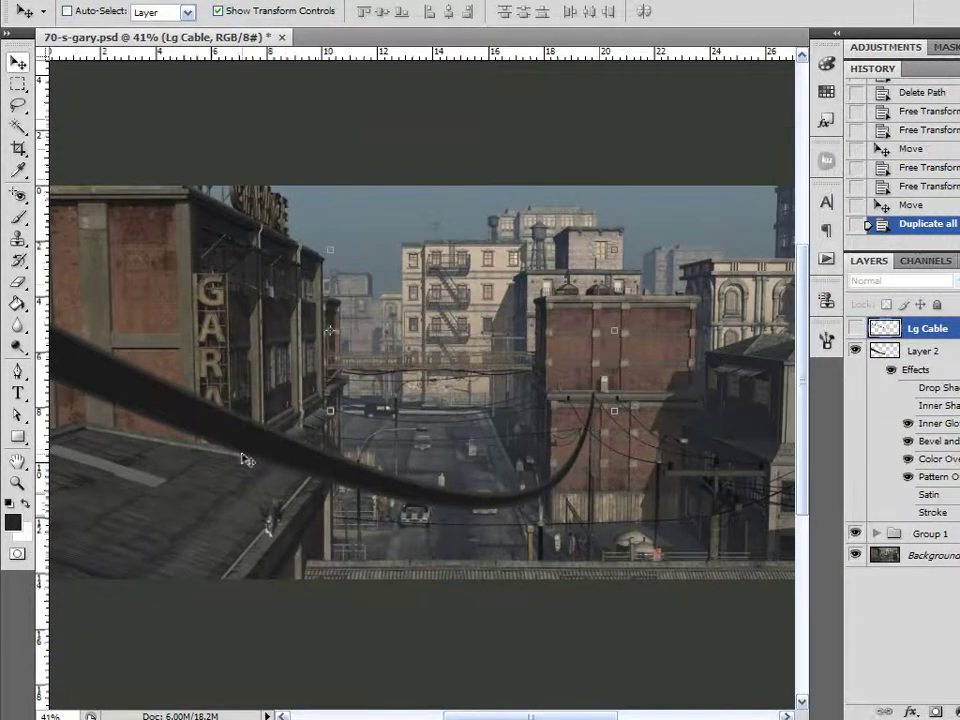
{"action": "scroll", "coordinate": [247, 458], "scroll_direction": "up", "scroll_amount": 3}
{"action": "scroll", "coordinate": [247, 459], "scroll_direction": "down", "scroll_amount": 1}
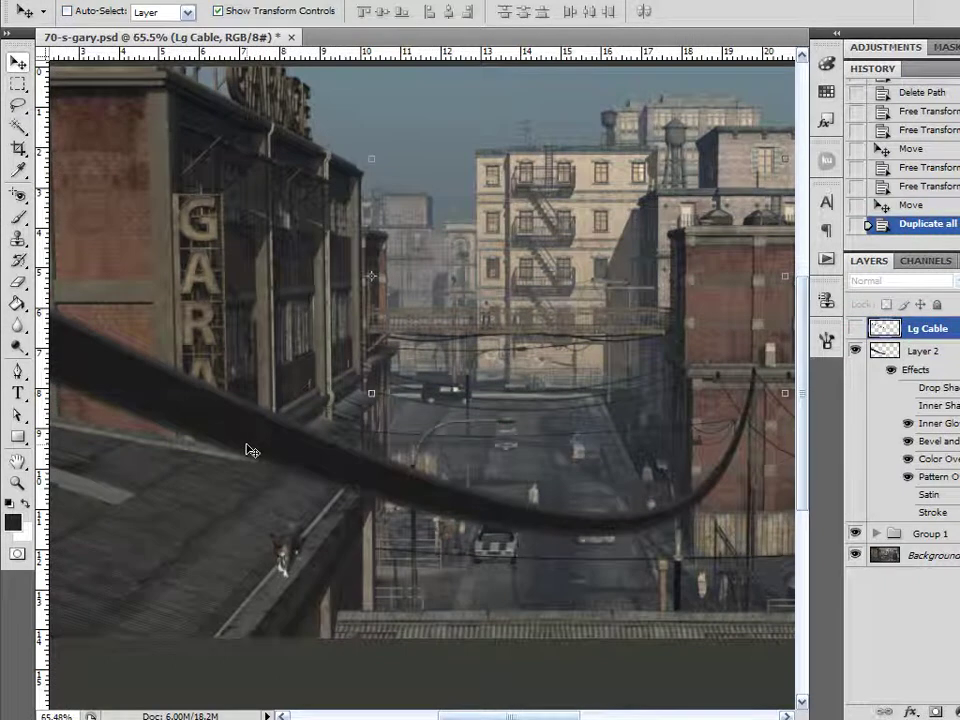
Step: Open Layer 2's layer style and look through the Pattern Overlay's patterns and available pattern libraries
{"action": "double_click", "coordinate": [916, 371]}
{"action": "left_click_drag", "start_coordinate": [650, 0], "coordinate": [629, 74]}
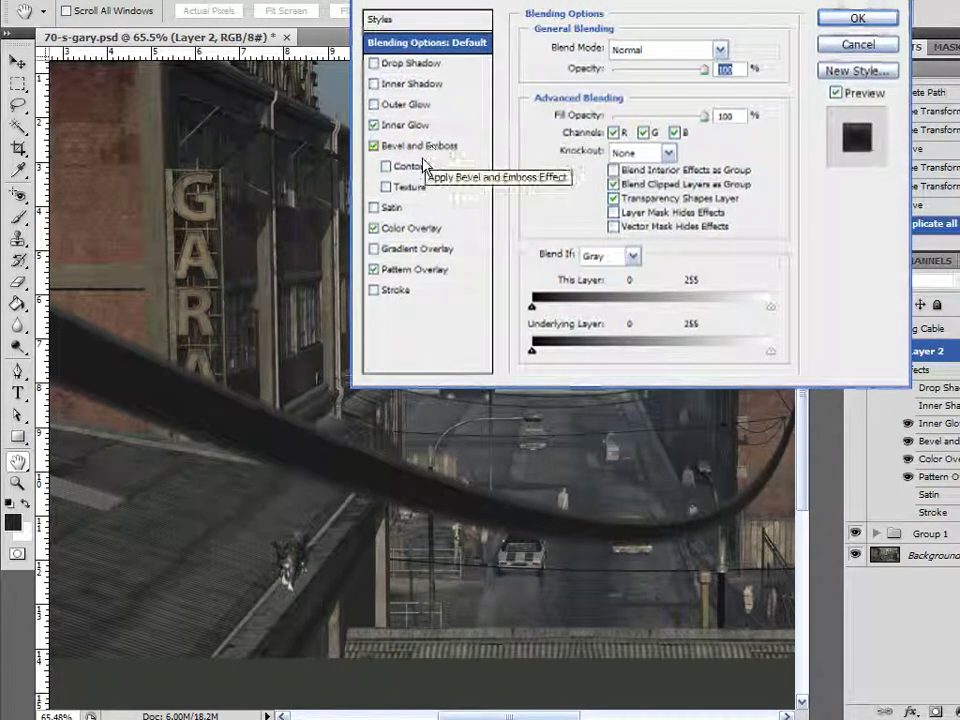
{"action": "left_click", "coordinate": [409, 272]}
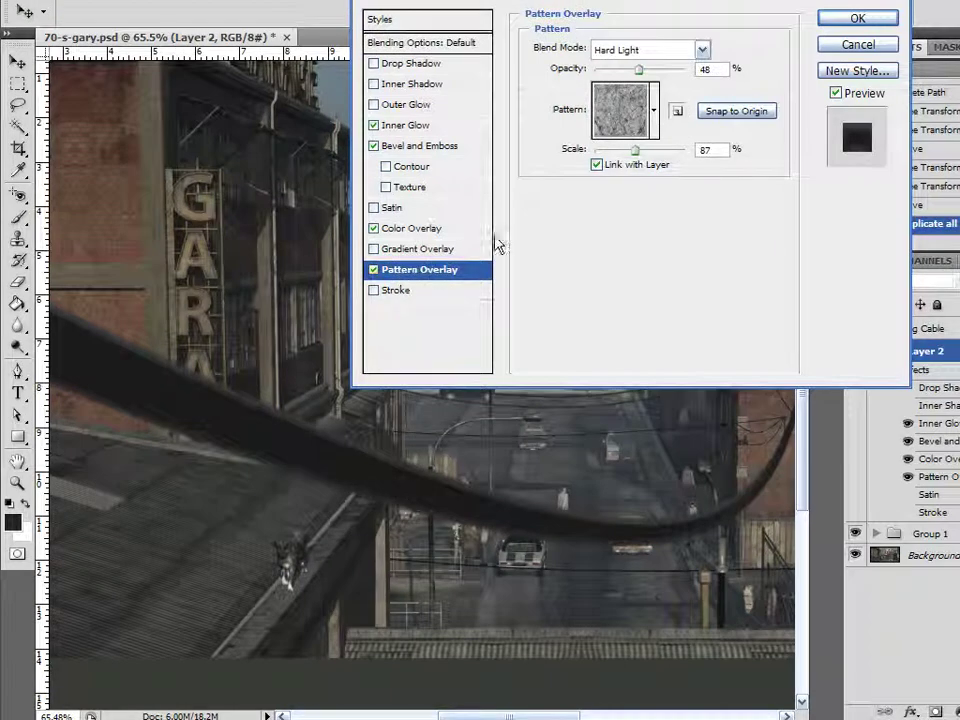
{"action": "left_click", "coordinate": [655, 110]}
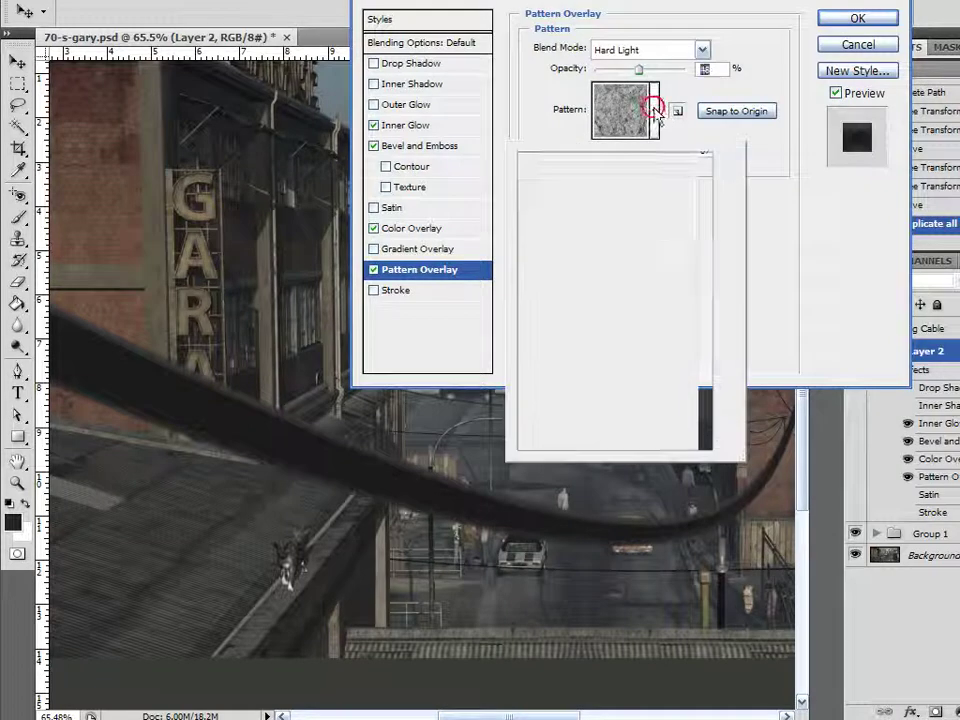
{"action": "left_click", "coordinate": [729, 158]}
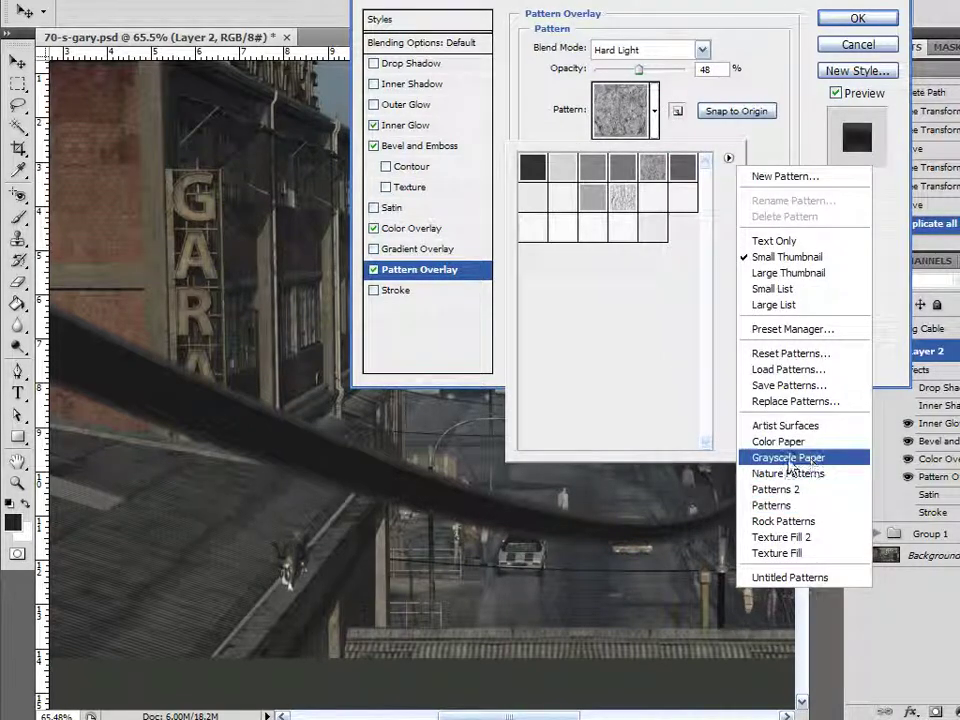
{"action": "left_click", "coordinate": [773, 155]}
{"action": "left_click", "coordinate": [772, 155]}
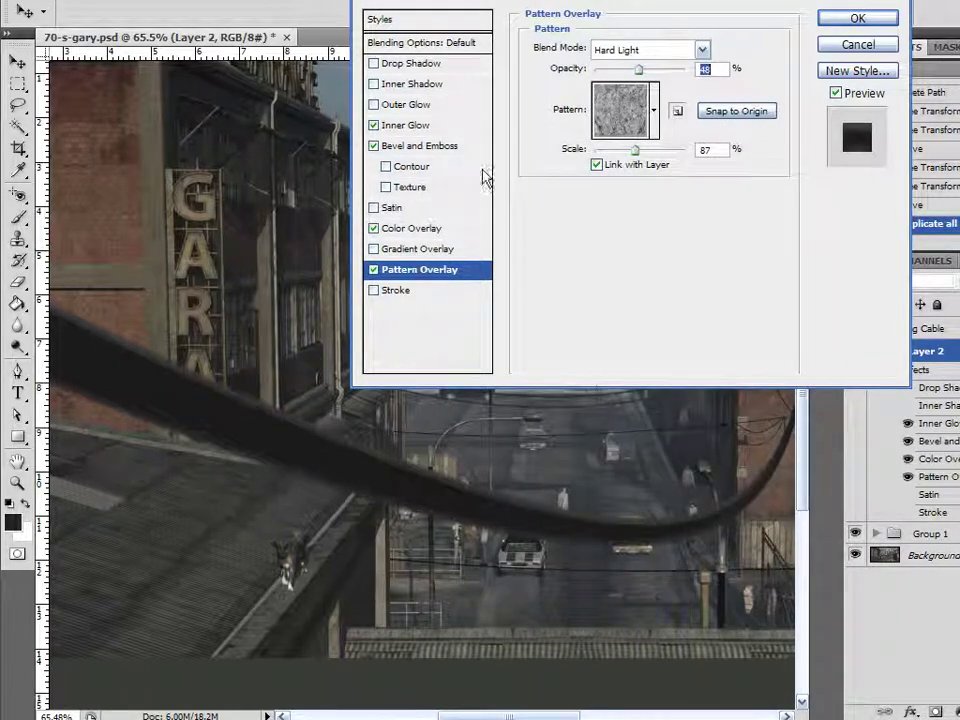
Step: Try Layer 2's Bevel and Emboss at size 43 px, soften 14 px, highlight opacity 28% and shadow opacity 58%
{"action": "left_click", "coordinate": [420, 146]}
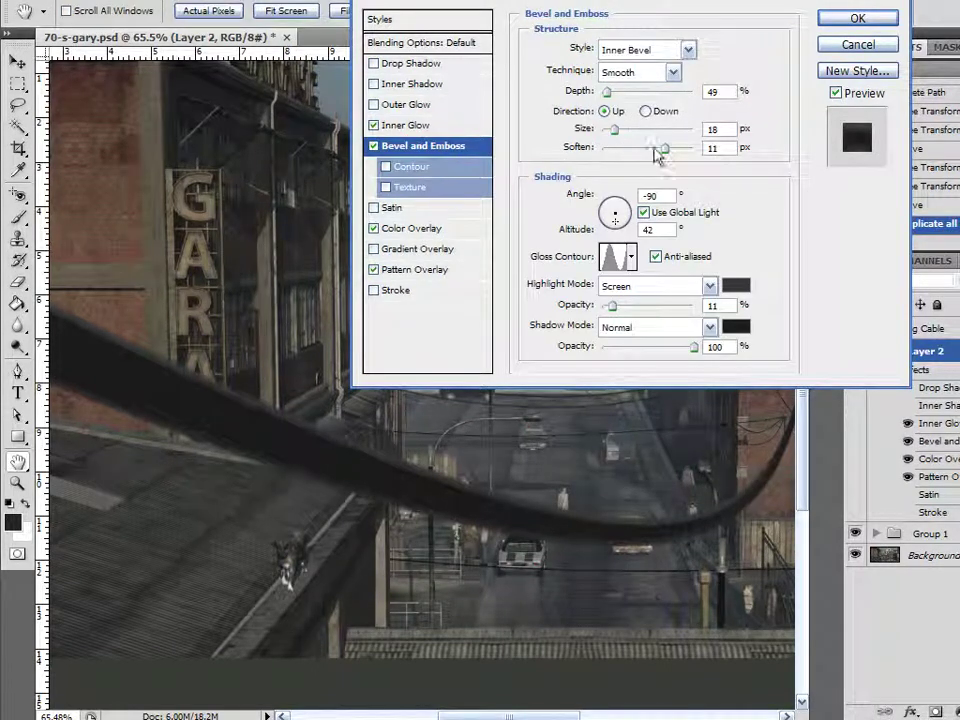
{"action": "left_click_drag", "start_coordinate": [614, 131], "coordinate": [688, 150]}
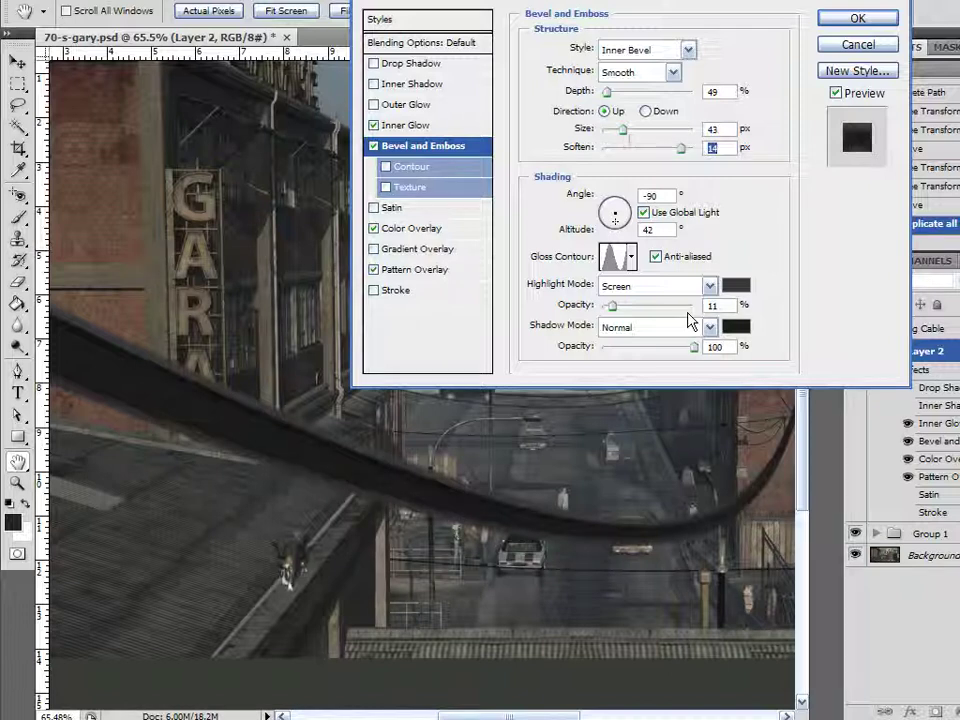
{"action": "left_click_drag", "start_coordinate": [604, 306], "coordinate": [627, 308]}
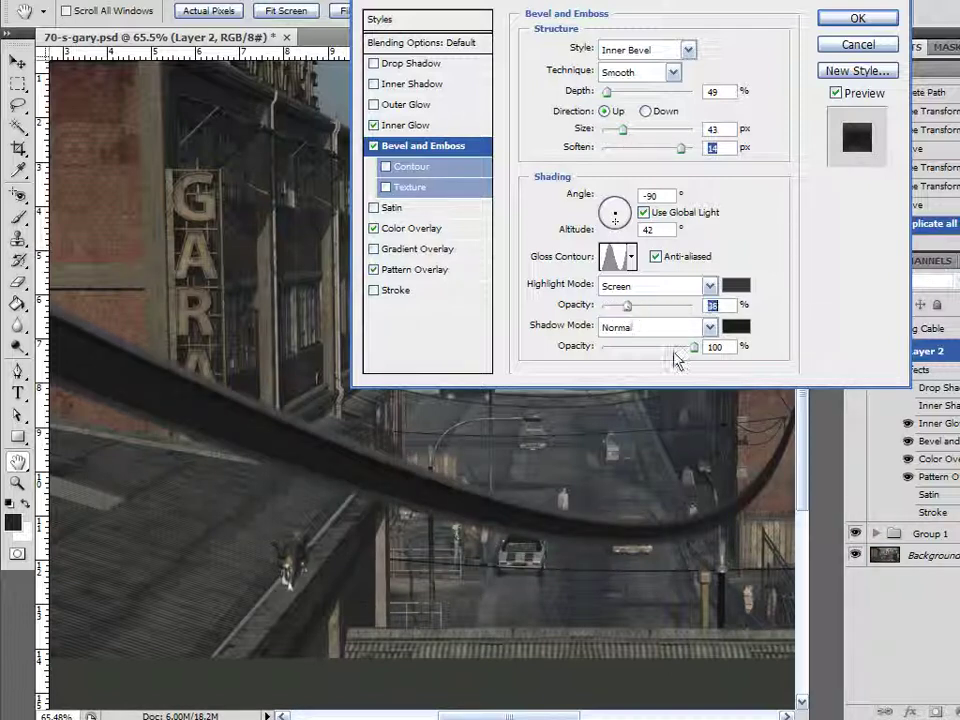
{"action": "mouse_move", "coordinate": [673, 351]}
{"action": "left_mouse_down"}
{"action": "mouse_move", "coordinate": [628, 347]}
{"action": "mouse_move", "coordinate": [657, 347]}
{"action": "left_mouse_up"}
{"action": "left_click", "coordinate": [606, 255]}
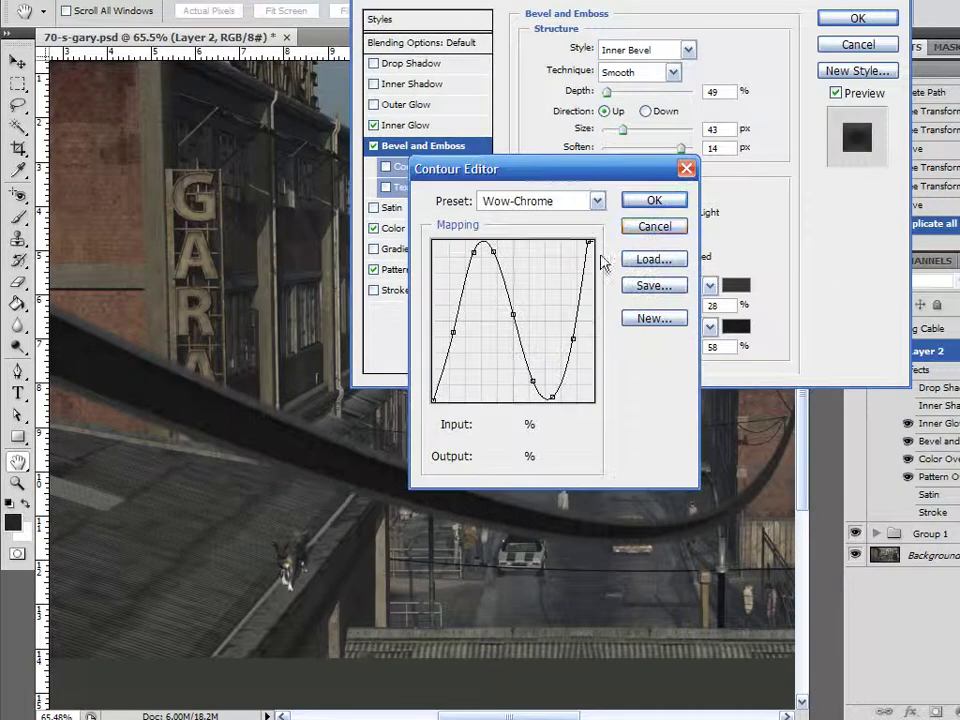
{"action": "left_click", "coordinate": [654, 226]}
{"action": "left_click", "coordinate": [614, 256]}
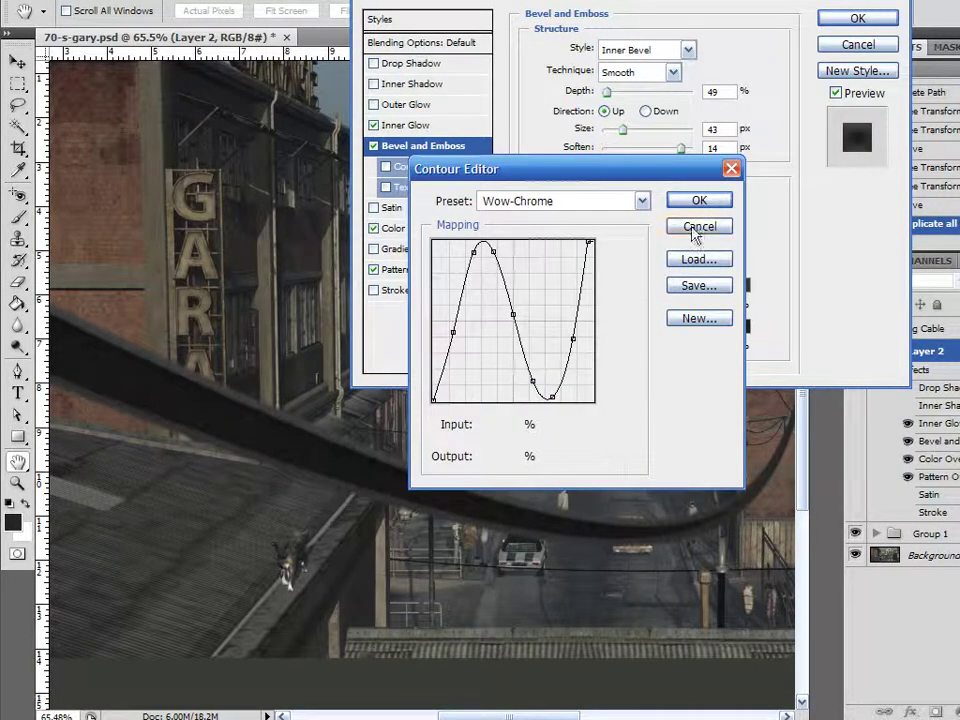
{"action": "left_click", "coordinate": [696, 236]}
Step: Try various gloss contour presets on Layer 2's bevel and reselect the single-wave contour with the rising end
{"action": "left_click", "coordinate": [631, 257]}
{"action": "left_click", "coordinate": [465, 315]}
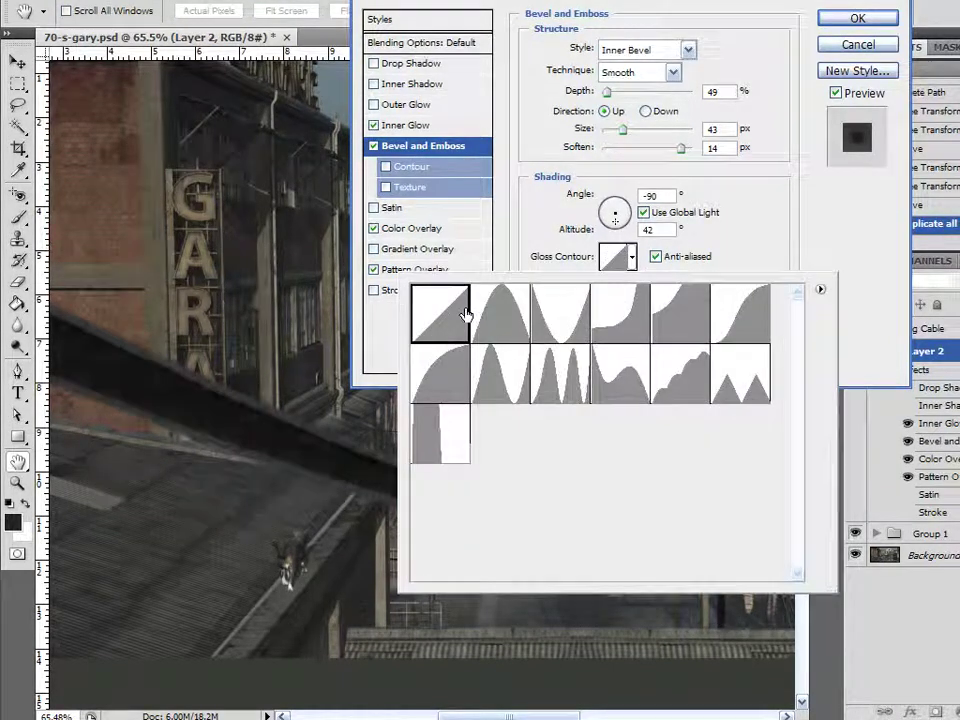
{"action": "left_click", "coordinate": [493, 314]}
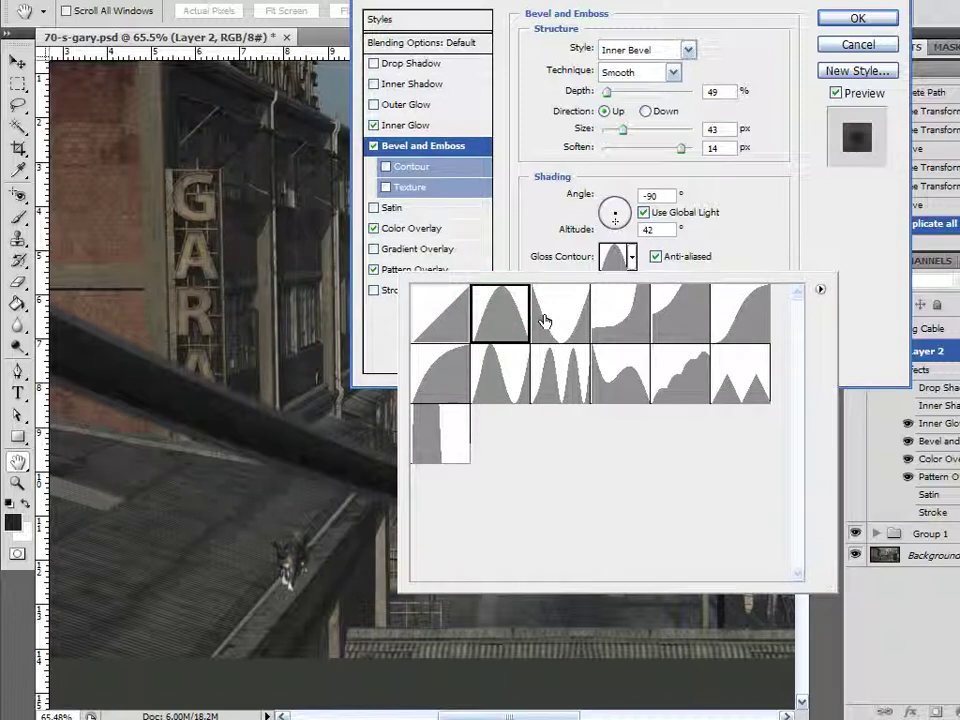
{"action": "left_click", "coordinate": [578, 319]}
{"action": "left_click", "coordinate": [606, 320]}
{"action": "left_click", "coordinate": [682, 320]}
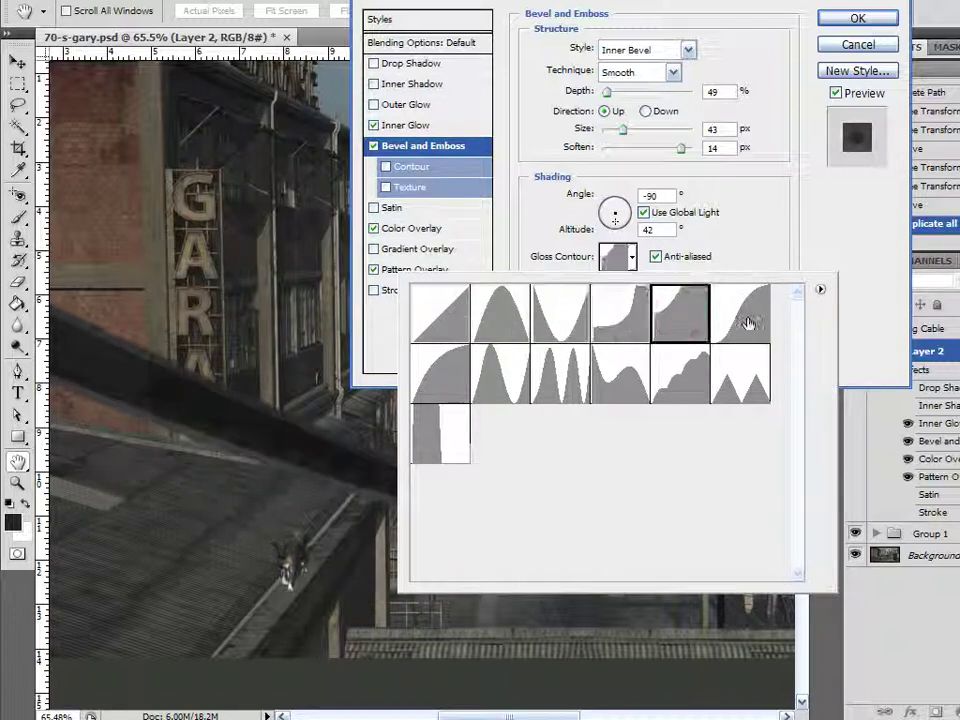
{"action": "left_click", "coordinate": [755, 325]}
{"action": "left_click", "coordinate": [440, 378]}
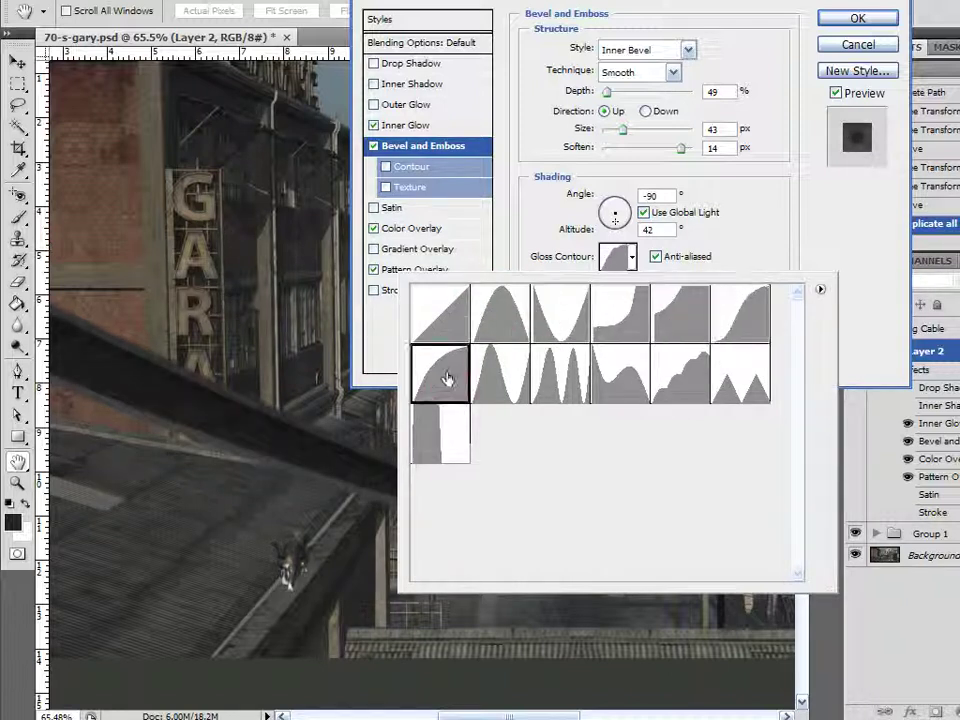
{"action": "left_click", "coordinate": [527, 385]}
{"action": "left_click", "coordinate": [610, 378]}
{"action": "left_click", "coordinate": [677, 380]}
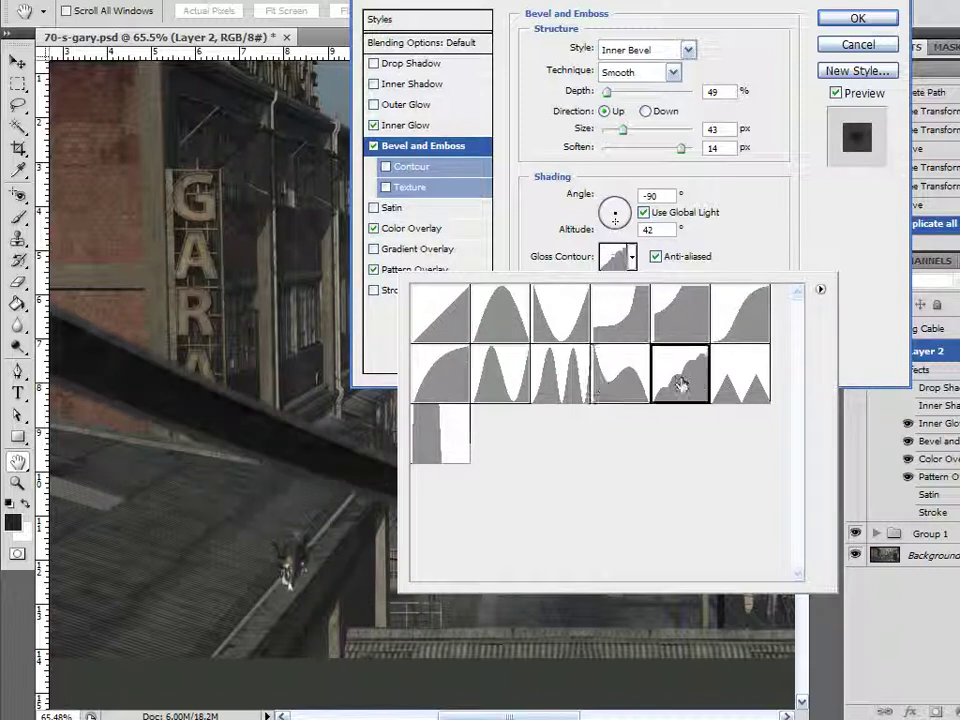
{"action": "left_click", "coordinate": [729, 380]}
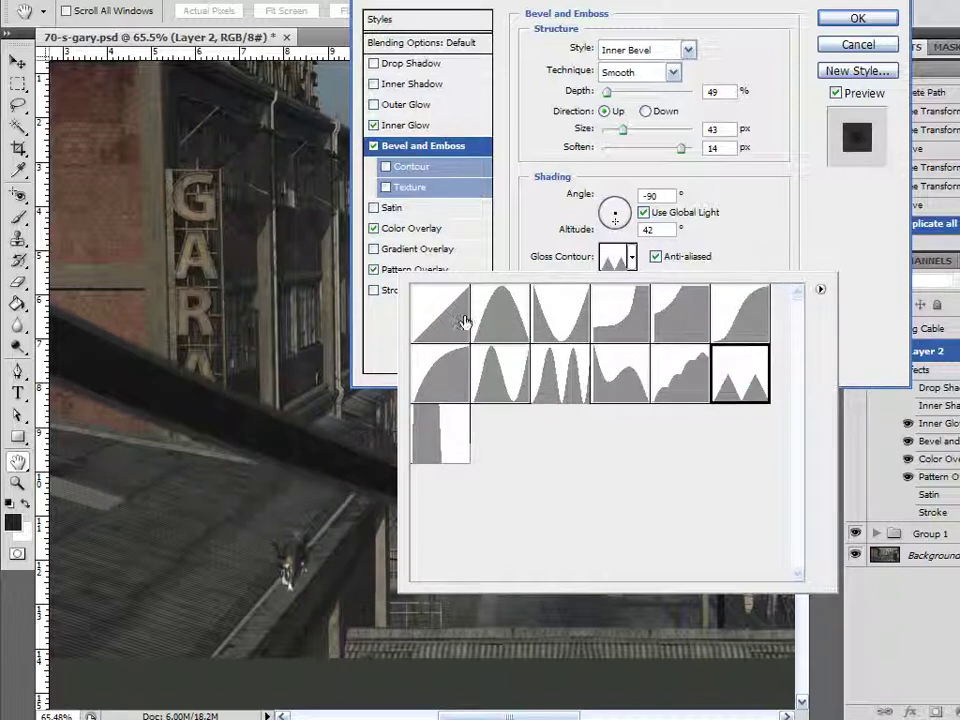
{"action": "left_click", "coordinate": [529, 355]}
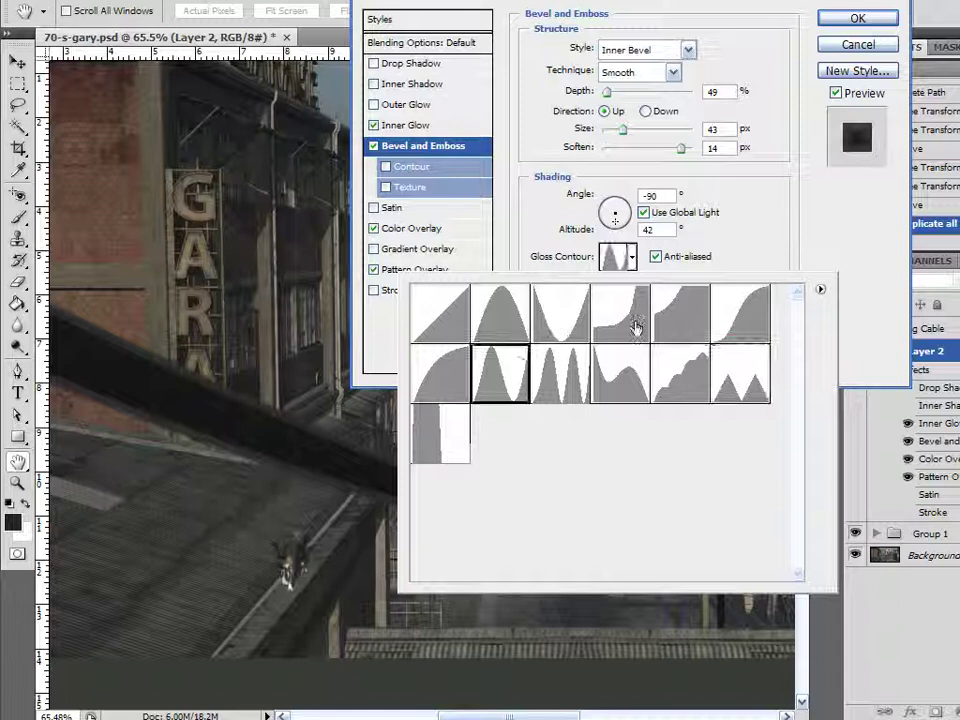
{"action": "left_click", "coordinate": [804, 246]}
Step: Try a separate light angle for Layer 2's bevel with global light off, and discard the layer style changes
{"action": "mouse_move", "coordinate": [620, 228]}
{"action": "left_mouse_down"}
{"action": "mouse_move", "coordinate": [617, 214]}
{"action": "mouse_move", "coordinate": [606, 217]}
{"action": "mouse_move", "coordinate": [620, 210]}
{"action": "left_mouse_up"}
{"action": "left_click", "coordinate": [643, 213]}
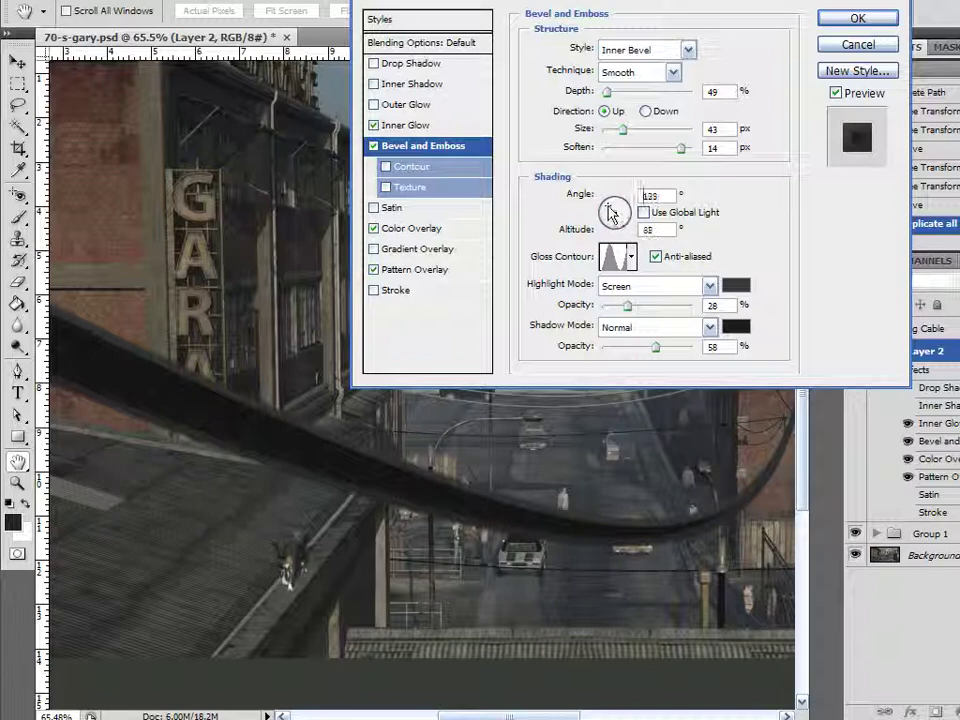
{"action": "left_click", "coordinate": [840, 50]}
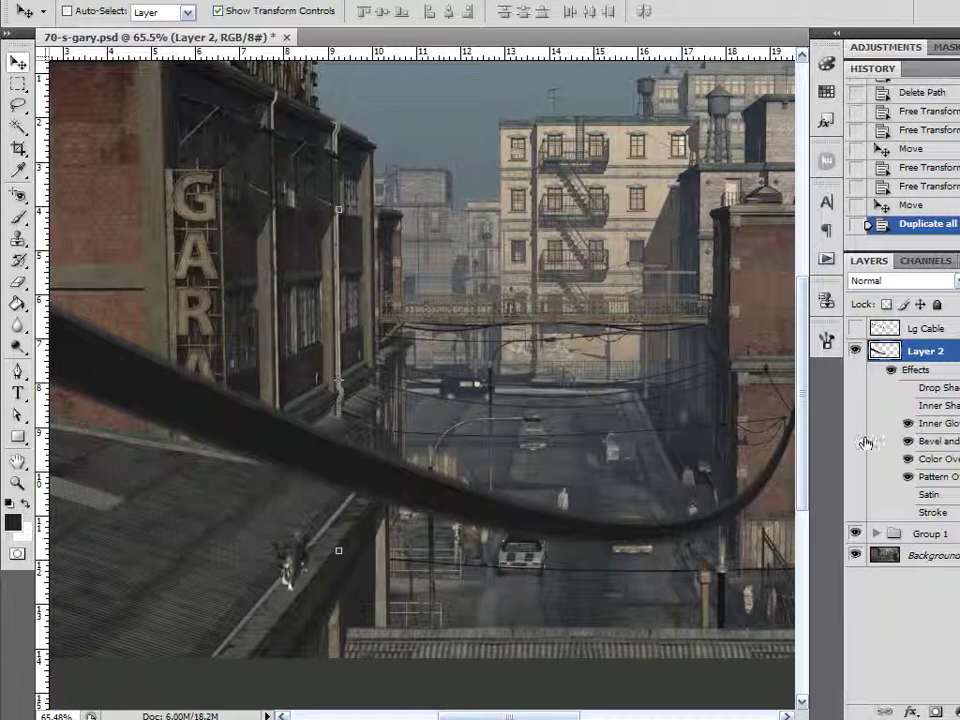
Step: Turn off global light for Layer 2's Bevel and Emboss and set its angle to -96° with altitude 42°
{"action": "left_click", "coordinate": [908, 476]}
{"action": "left_click", "coordinate": [928, 370]}
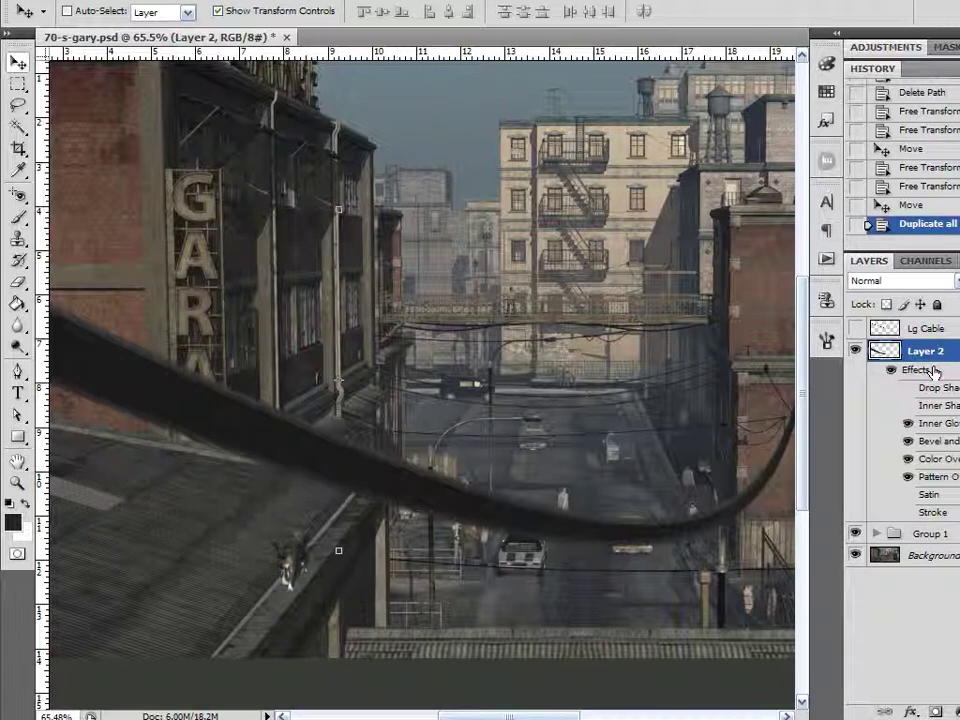
{"action": "double_click", "coordinate": [933, 371]}
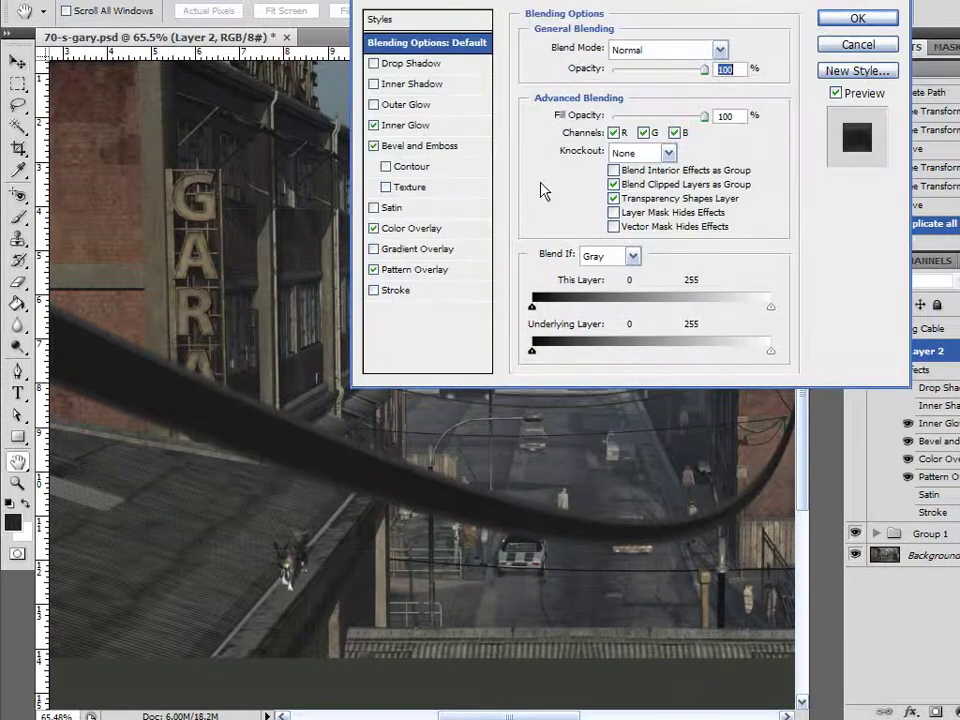
{"action": "left_click", "coordinate": [405, 125]}
{"action": "left_click", "coordinate": [407, 145]}
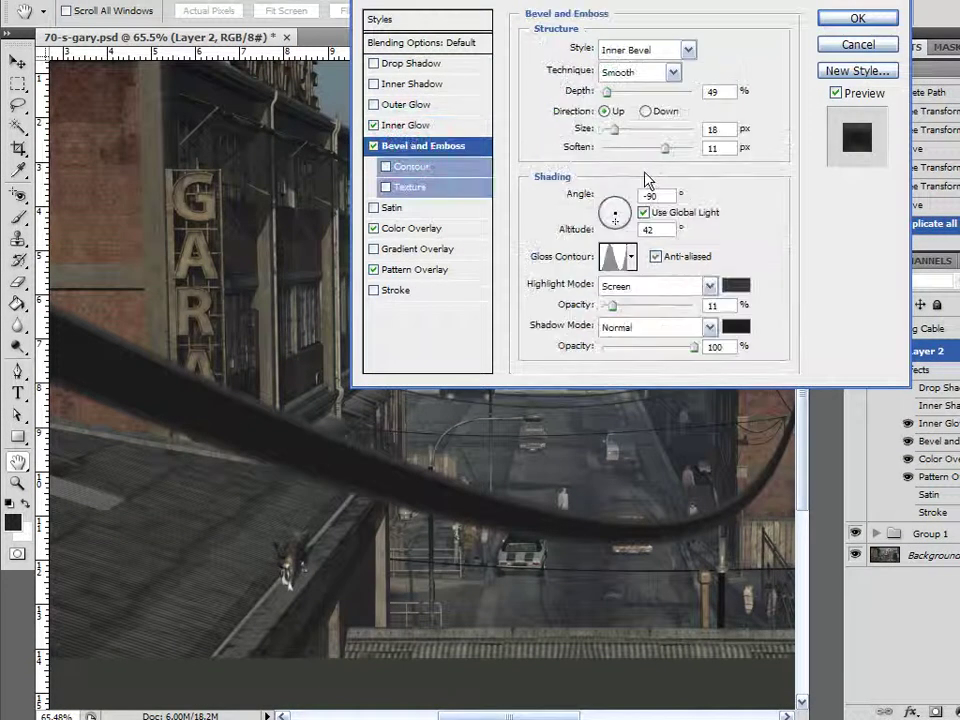
{"action": "left_click", "coordinate": [644, 213]}
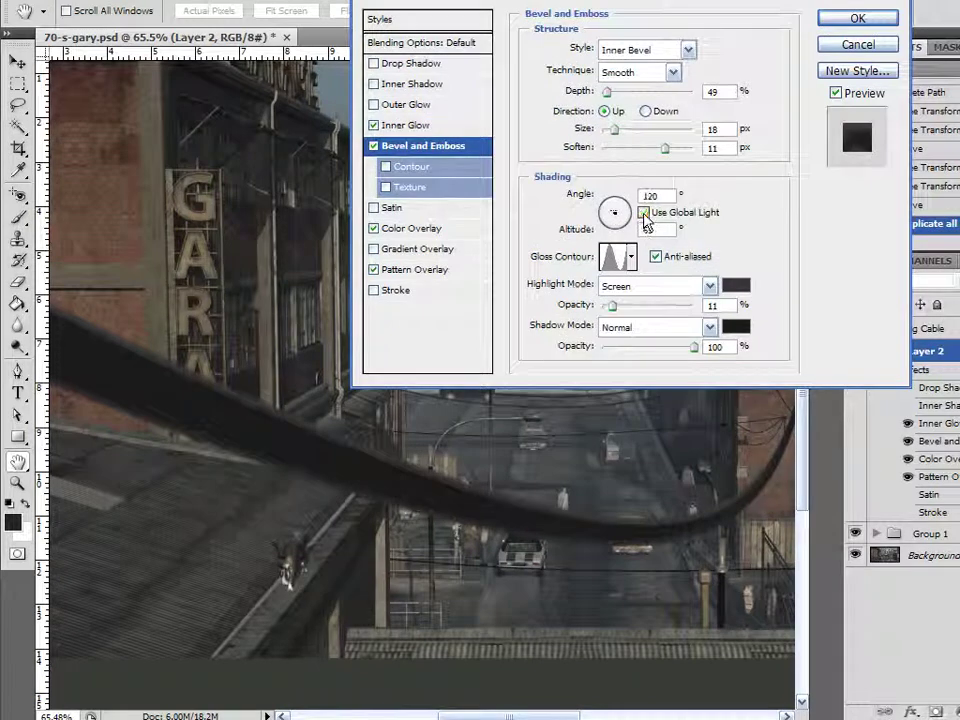
{"action": "mouse_move", "coordinate": [611, 213]}
{"action": "left_mouse_down"}
{"action": "mouse_move", "coordinate": [617, 226]}
{"action": "mouse_move", "coordinate": [606, 208]}
{"action": "left_mouse_up"}
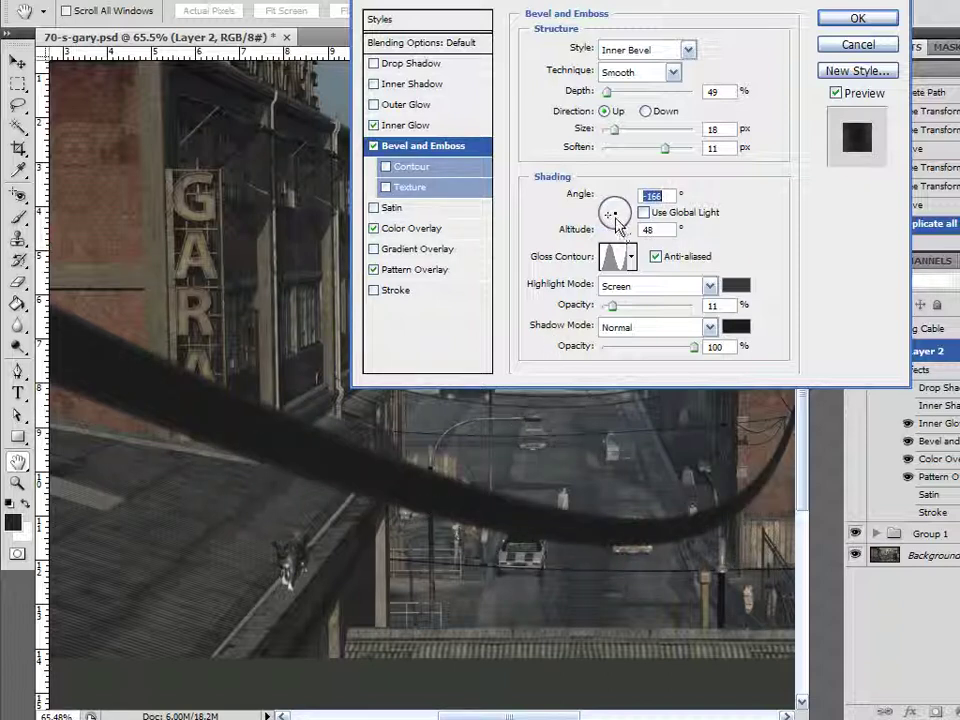
{"action": "left_click_drag", "start_coordinate": [612, 218], "coordinate": [613, 222]}
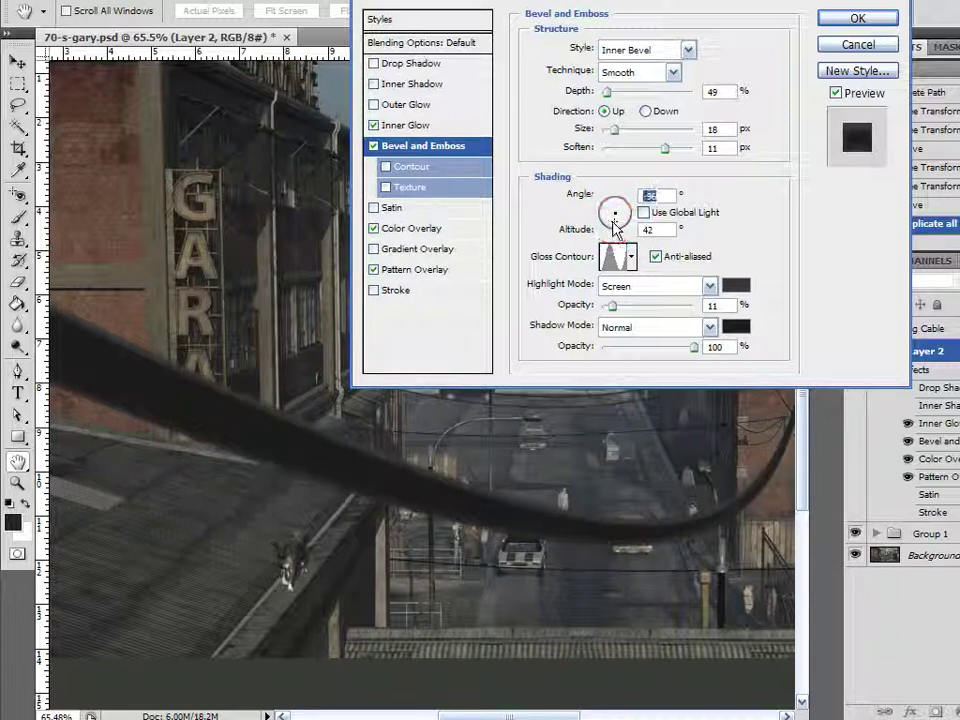
Step: Compare the bevel's softening at 0 px and set Soften to 16 px
{"action": "left_click", "coordinate": [665, 149]}
{"action": "left_click_drag", "start_coordinate": [665, 149], "coordinate": [559, 159]}
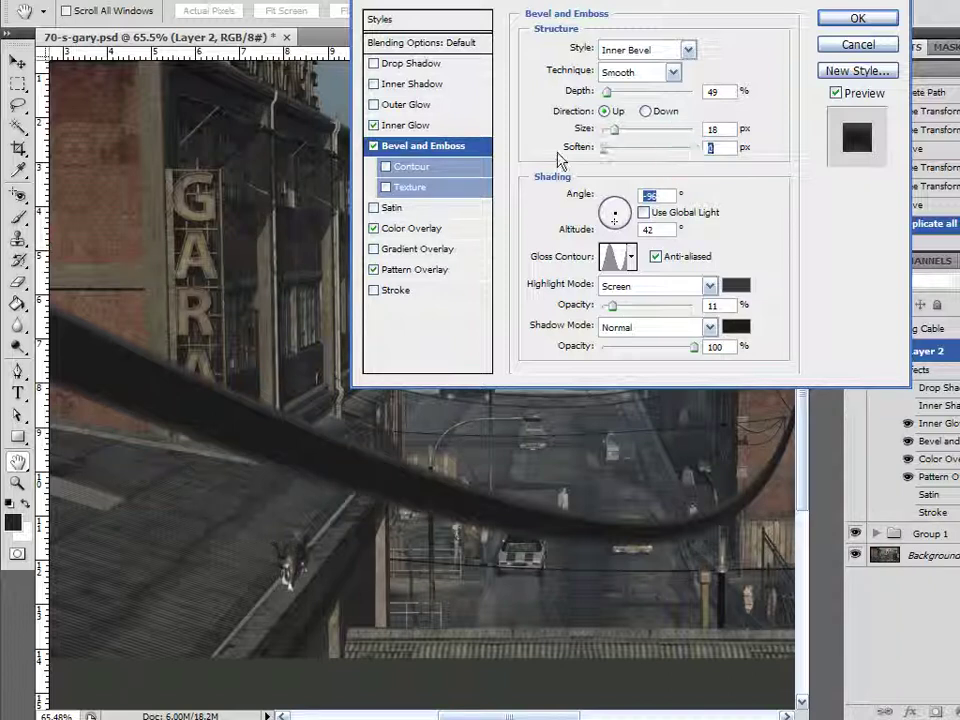
{"action": "left_click_drag", "start_coordinate": [686, 162], "coordinate": [705, 154]}
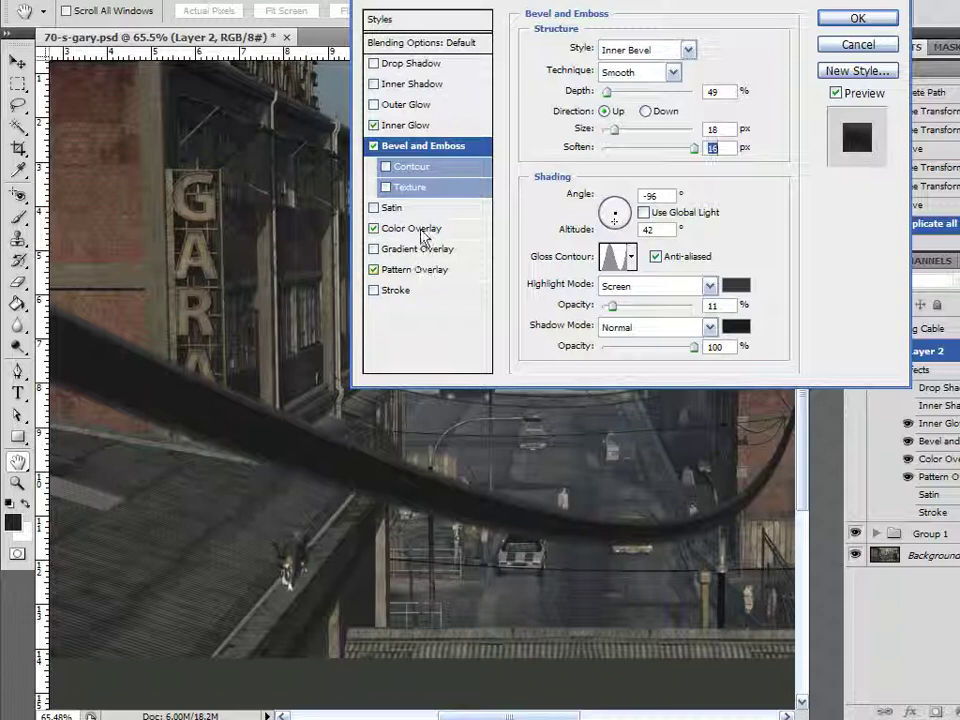
Step: Test the Inner Glow opacity on Layer 2, turn Inner Glow off, and return to the Bevel and Emboss settings
{"action": "left_click", "coordinate": [483, 130]}
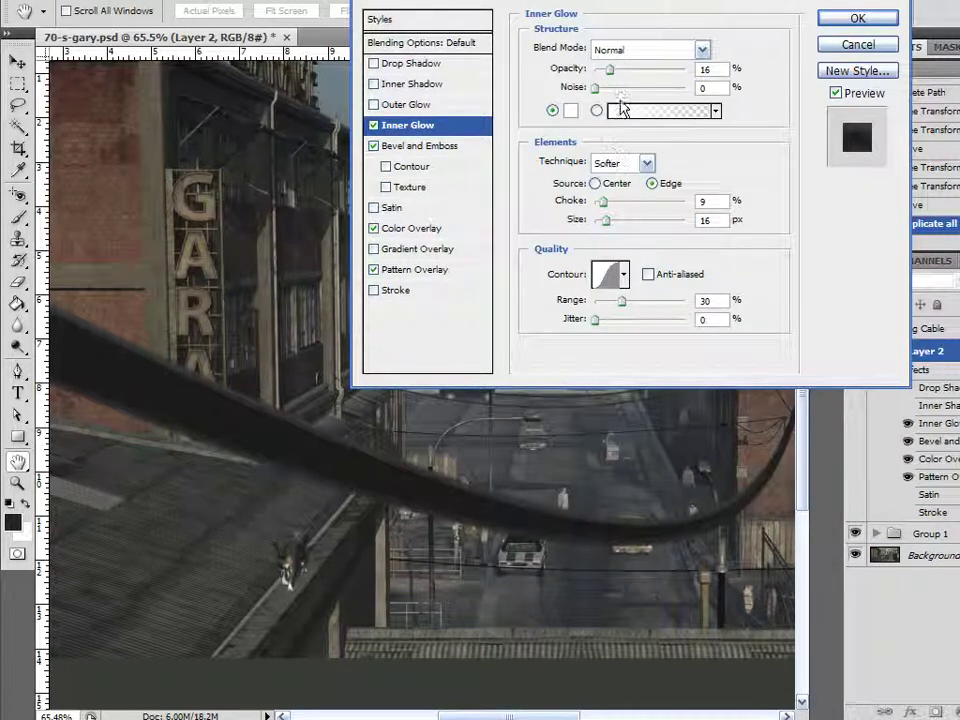
{"action": "mouse_move", "coordinate": [610, 70]}
{"action": "left_mouse_down"}
{"action": "mouse_move", "coordinate": [699, 80]}
{"action": "mouse_move", "coordinate": [613, 87]}
{"action": "left_mouse_up"}
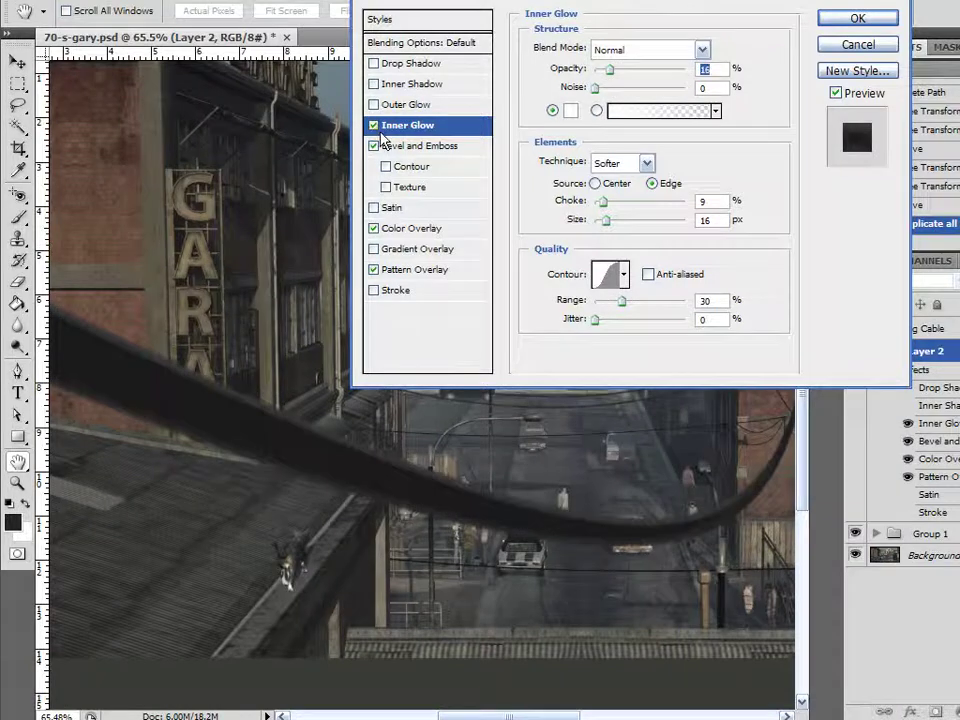
{"action": "left_click", "coordinate": [372, 127]}
{"action": "left_click", "coordinate": [413, 147]}
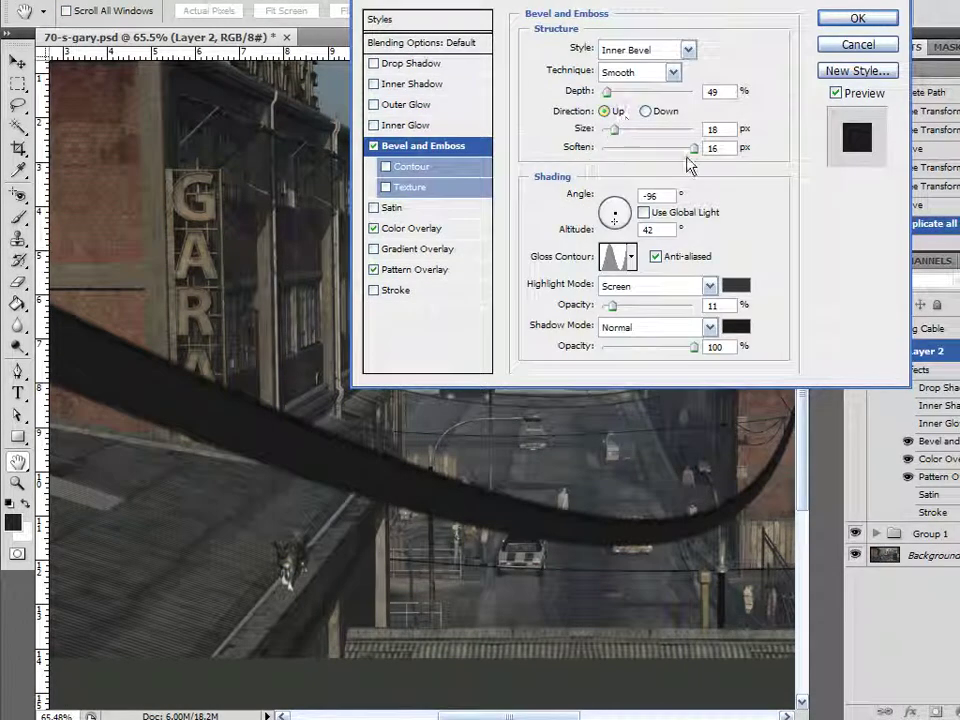
Step: Set Layer 2's bevel size to 65 px and raise its highlight opacity to 82%
{"action": "mouse_move", "coordinate": [615, 131]}
{"action": "left_mouse_down"}
{"action": "mouse_move", "coordinate": [658, 130]}
{"action": "mouse_move", "coordinate": [630, 134]}
{"action": "left_mouse_up"}
{"action": "left_click", "coordinate": [617, 306]}
{"action": "left_click_drag", "start_coordinate": [617, 306], "coordinate": [680, 312]}
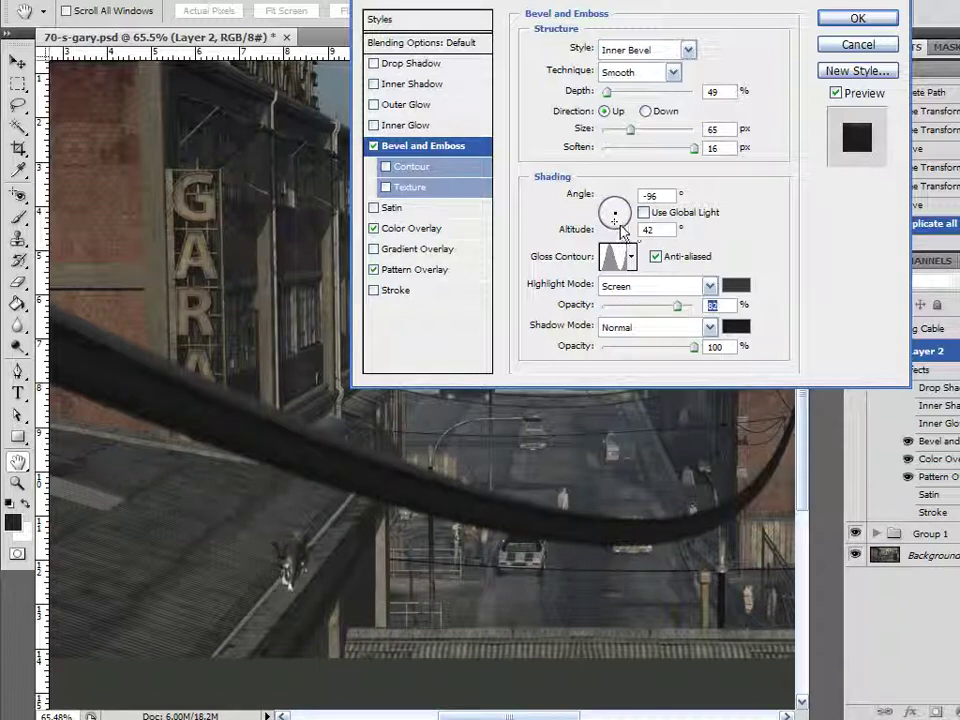
Step: Try several light directions for Layer 2's bevel and settle on an angle of -96° with altitude 37°
{"action": "left_click_drag", "start_coordinate": [618, 222], "coordinate": [618, 227]}
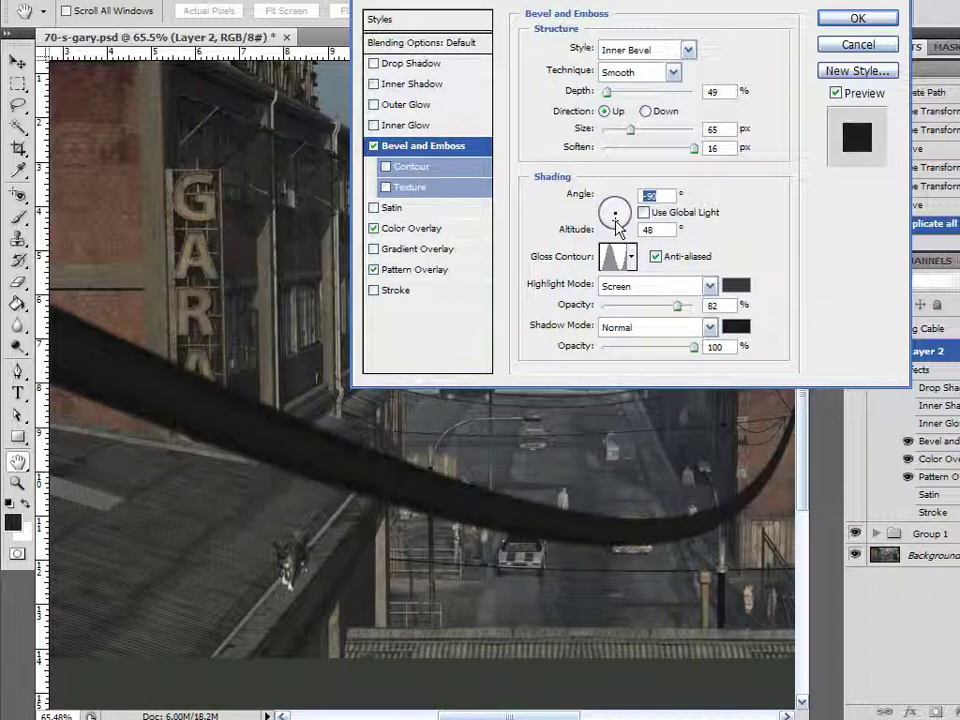
{"action": "left_click_drag", "start_coordinate": [617, 227], "coordinate": [616, 229]}
{"action": "left_click", "coordinate": [616, 228]}
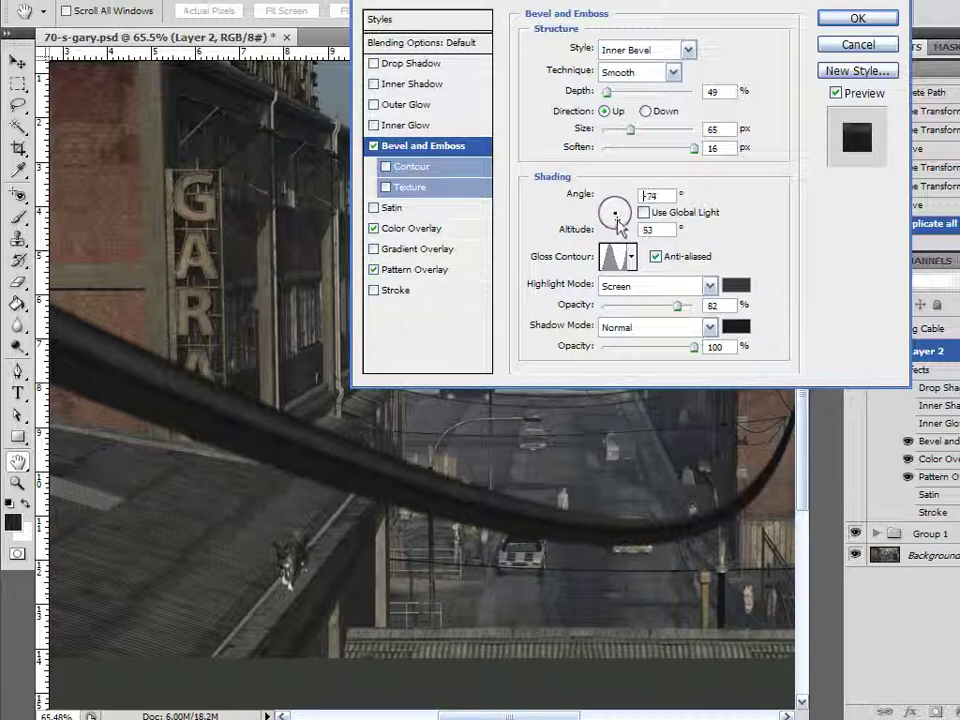
{"action": "left_click", "coordinate": [616, 218]}
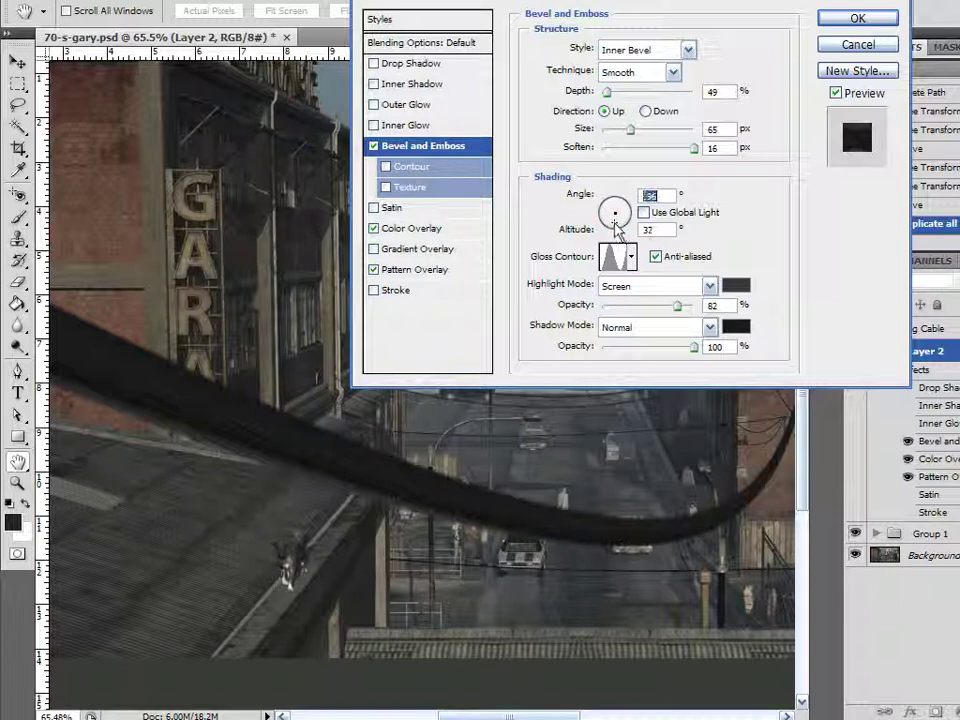
{"action": "left_click_drag", "start_coordinate": [615, 223], "coordinate": [616, 225]}
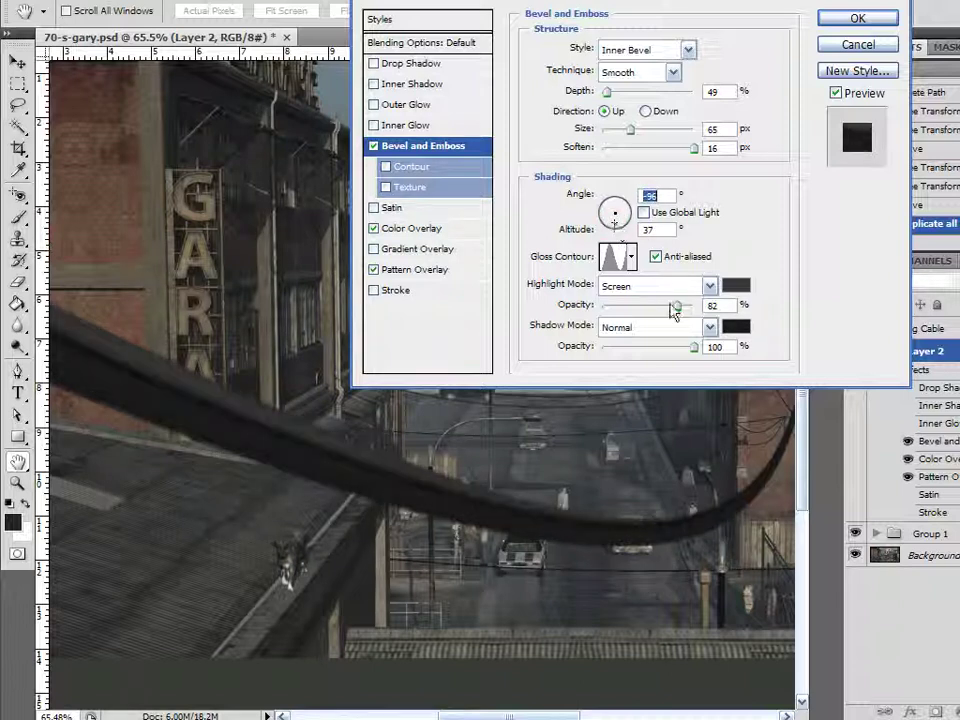
Step: Lower the bevel's highlight opacity to about 45%, apply the layer style, and deselect the layer to inspect the whole image
{"action": "left_click_drag", "start_coordinate": [678, 305], "coordinate": [657, 308]}
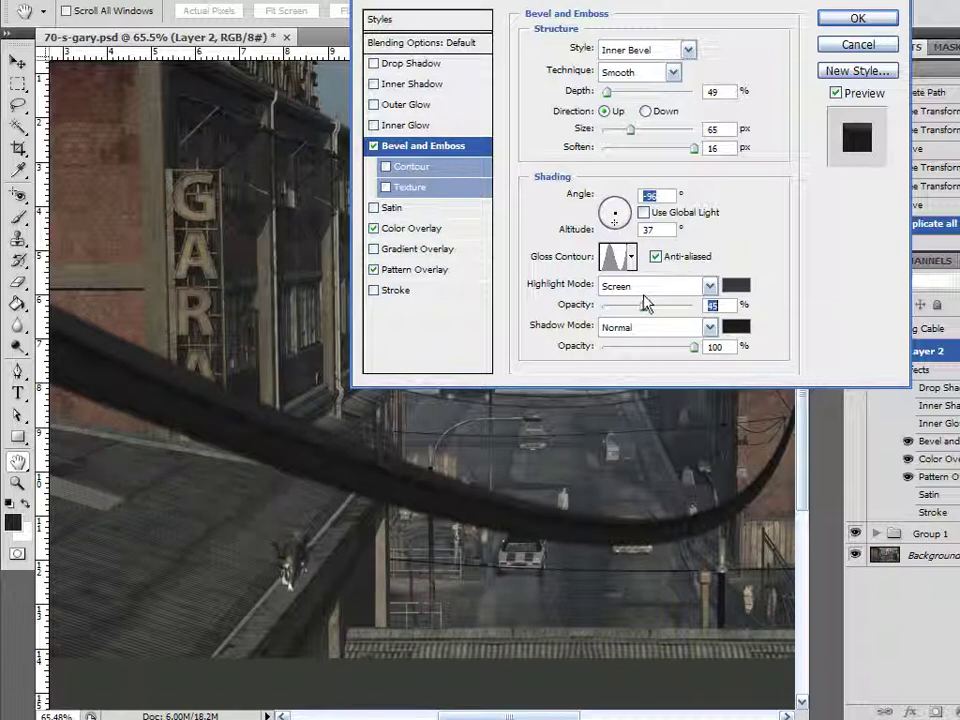
{"action": "mouse_move", "coordinate": [641, 302]}
{"action": "left_mouse_down"}
{"action": "mouse_move", "coordinate": [629, 303]}
{"action": "mouse_move", "coordinate": [638, 303]}
{"action": "left_mouse_up"}
{"action": "left_click", "coordinate": [858, 17]}
{"action": "key", "text": "ctrl+0"}
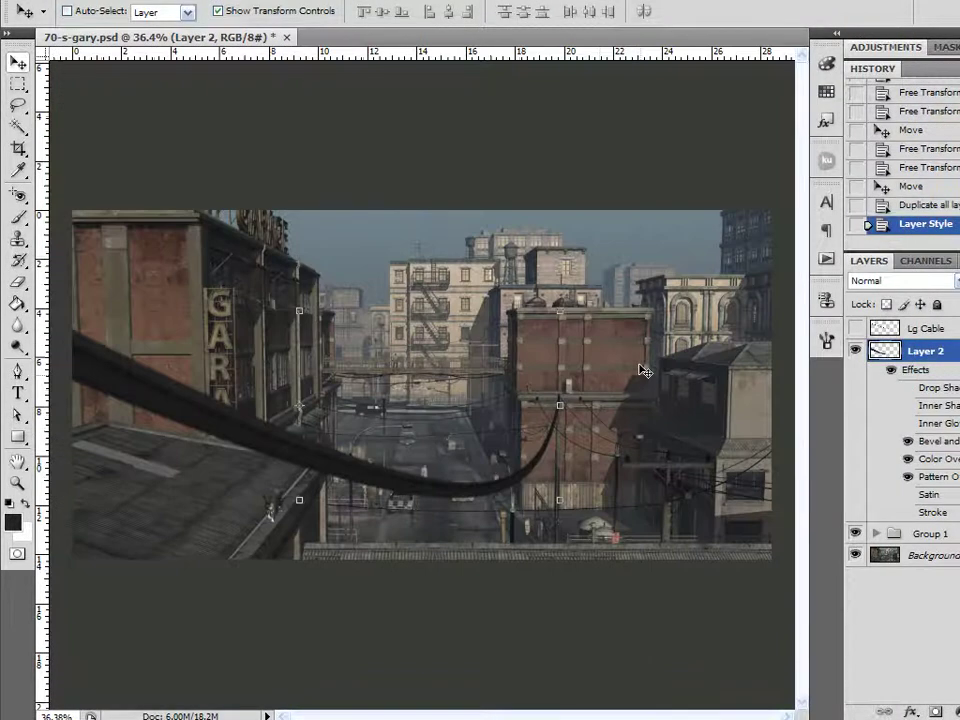
{"action": "left_click", "coordinate": [903, 583]}
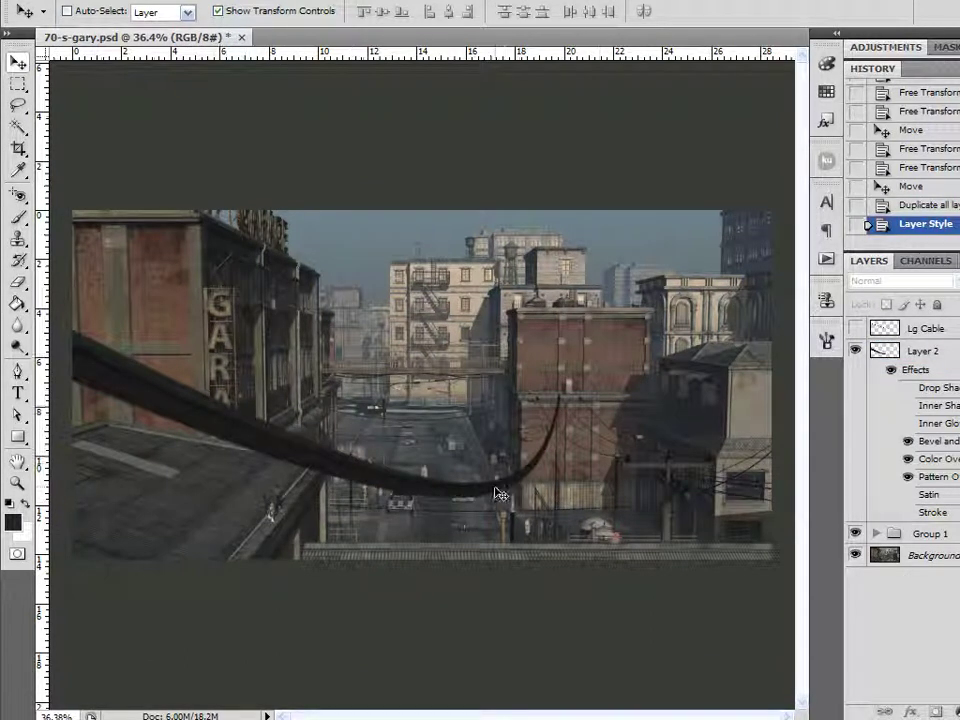
Step: Change Layer 2's Color Overlay to dark grey #1d1d1d at 83% opacity and apply the style
{"action": "double_click", "coordinate": [900, 369]}
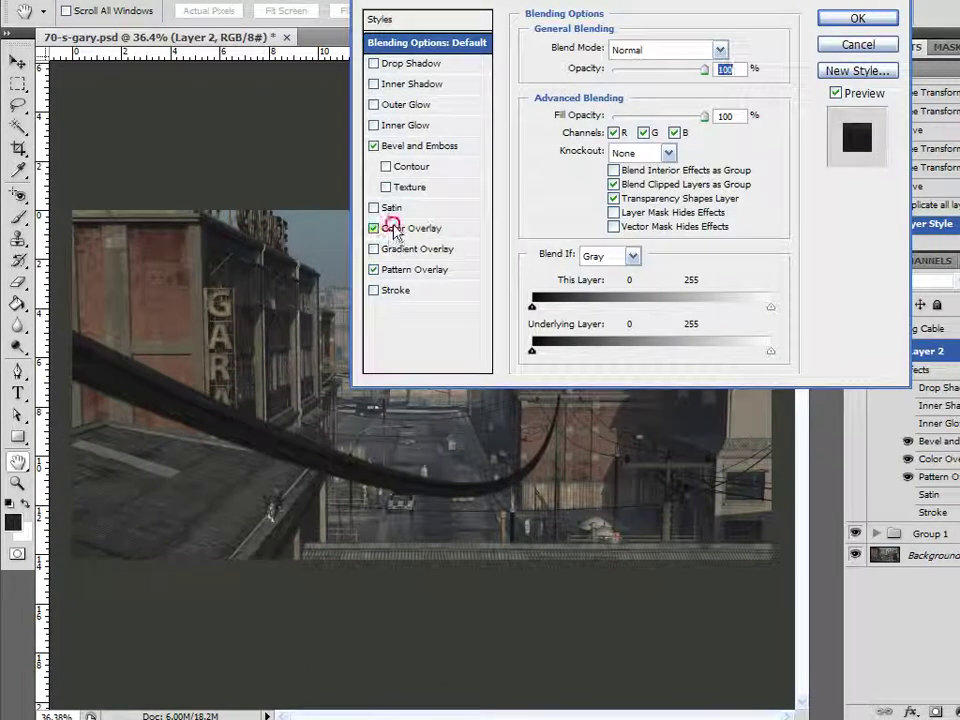
{"action": "left_click", "coordinate": [410, 228]}
{"action": "mouse_move", "coordinate": [672, 76]}
{"action": "left_mouse_down"}
{"action": "mouse_move", "coordinate": [651, 75]}
{"action": "mouse_move", "coordinate": [660, 78]}
{"action": "left_mouse_up"}
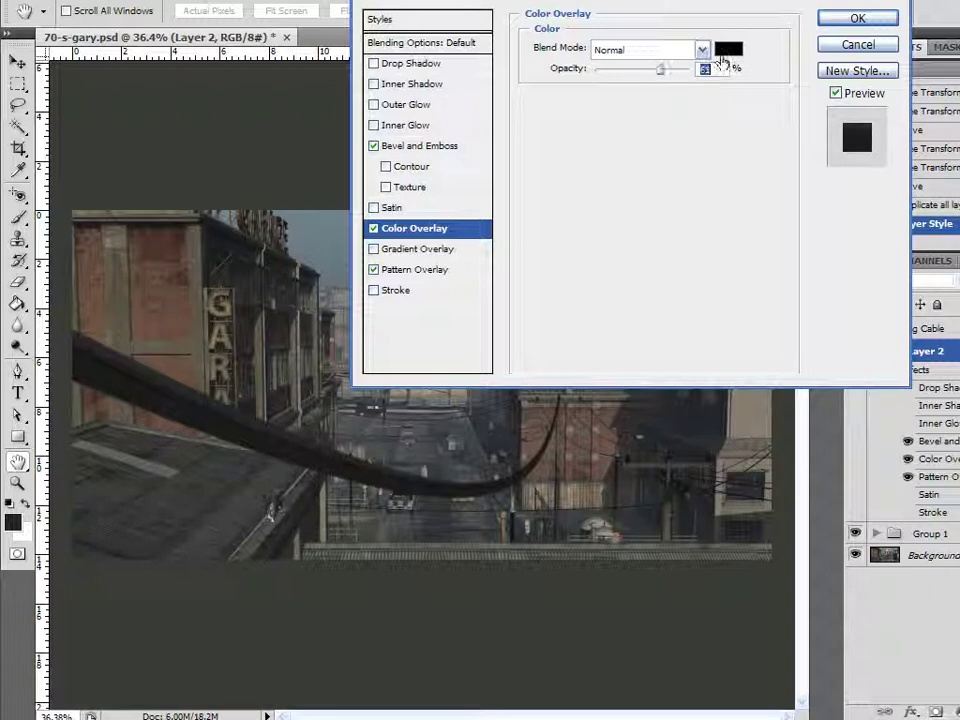
{"action": "left_click", "coordinate": [728, 50]}
{"action": "left_click", "coordinate": [490, 273]}
{"action": "left_click_drag", "start_coordinate": [490, 273], "coordinate": [494, 278]}
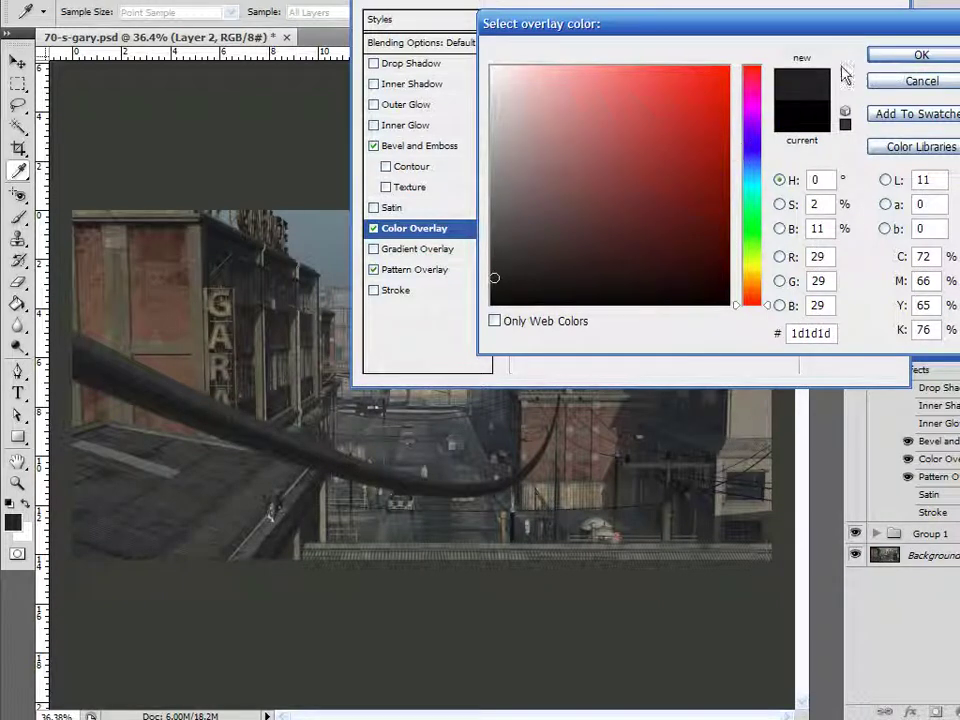
{"action": "left_click", "coordinate": [880, 54]}
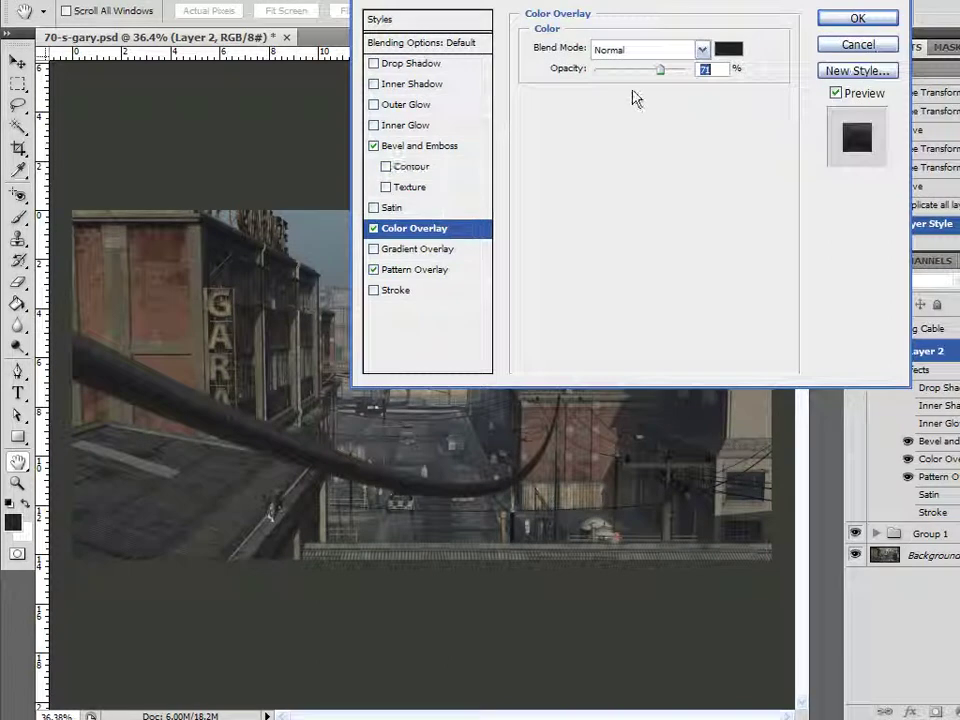
{"action": "mouse_move", "coordinate": [660, 70]}
{"action": "left_mouse_down"}
{"action": "mouse_move", "coordinate": [647, 75]}
{"action": "mouse_move", "coordinate": [687, 71]}
{"action": "mouse_move", "coordinate": [672, 72]}
{"action": "left_mouse_up"}
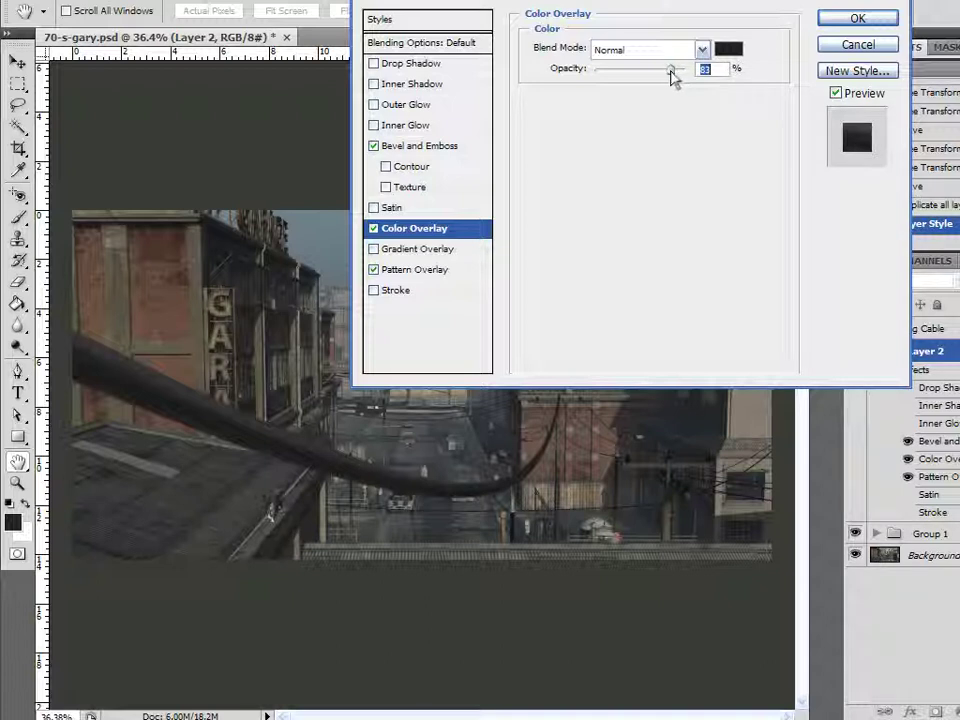
{"action": "left_click", "coordinate": [826, 18]}
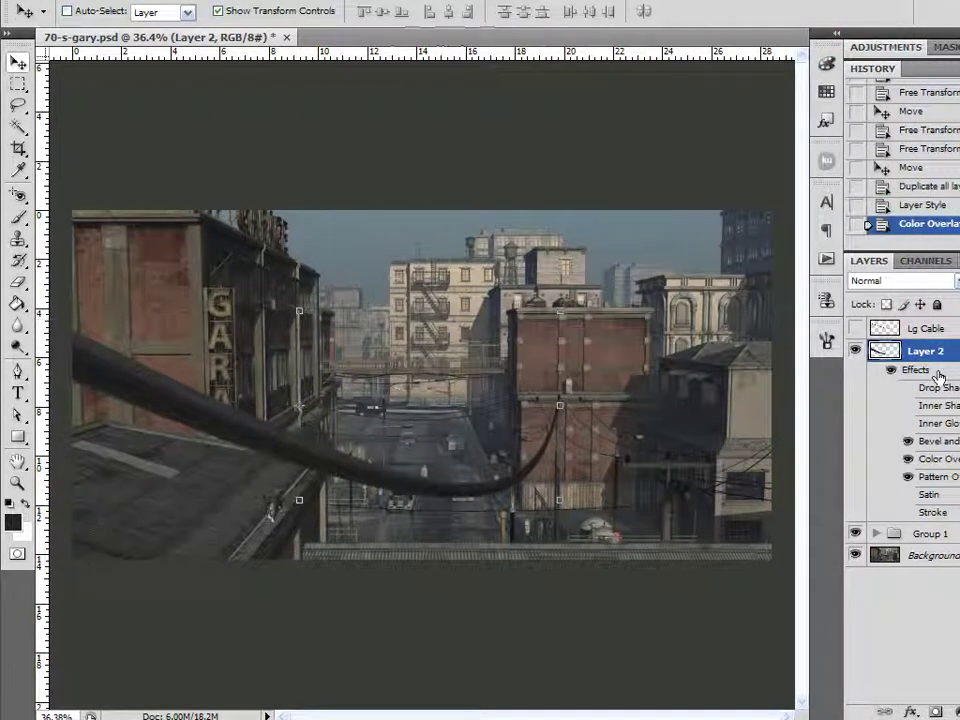
Step: Collapse Layer 2's effects list, duplicate the layer, hide the copy, and select the original Layer 2
{"action": "left_click", "coordinate": [958, 351]}
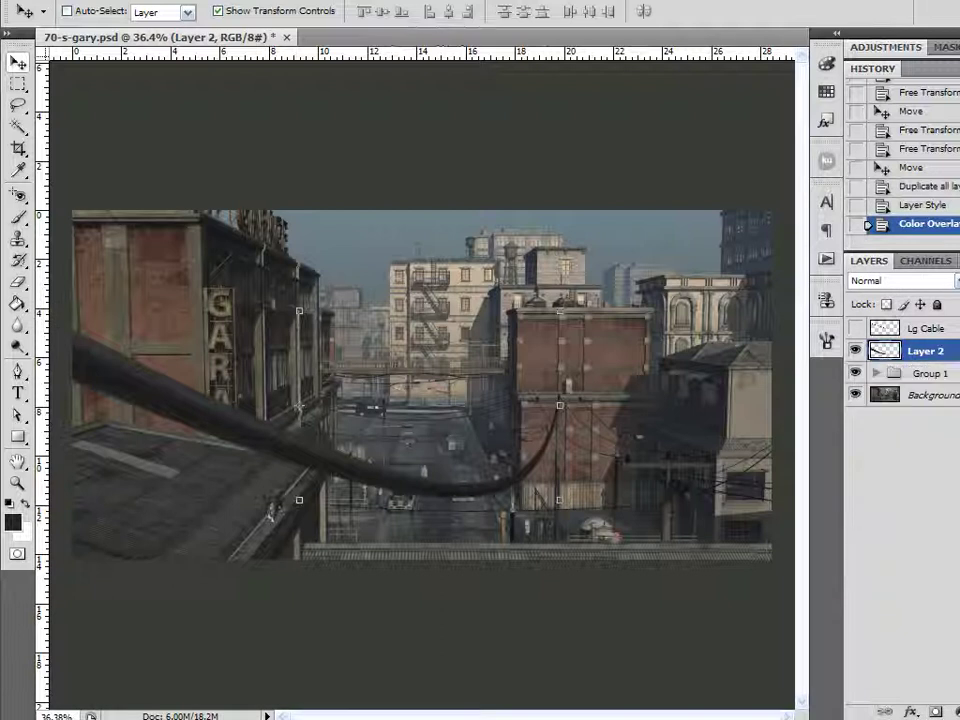
{"action": "left_click_drag", "start_coordinate": [930, 351], "coordinate": [958, 711]}
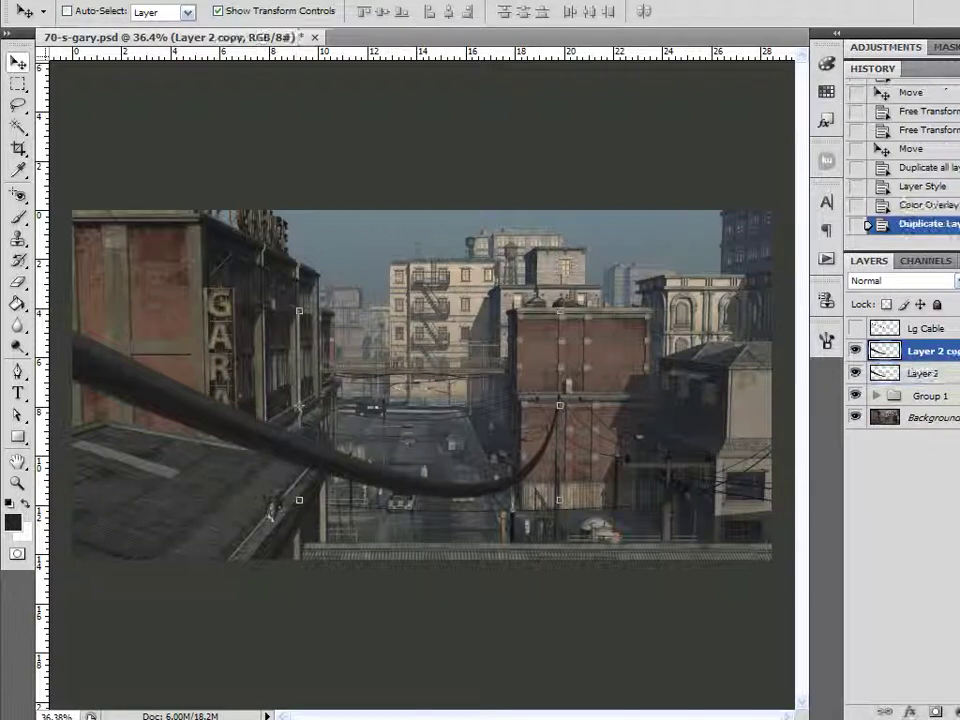
{"action": "left_click", "coordinate": [856, 352]}
{"action": "left_click", "coordinate": [935, 373]}
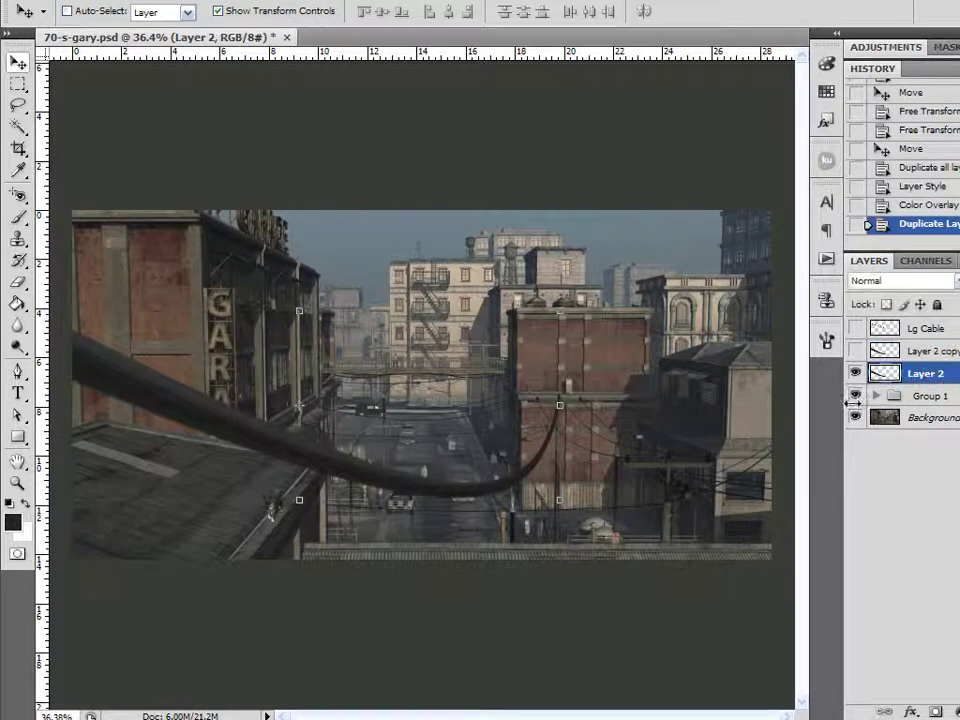
{"action": "scroll", "coordinate": [485, 511], "scroll_direction": "up", "scroll_amount": 3}
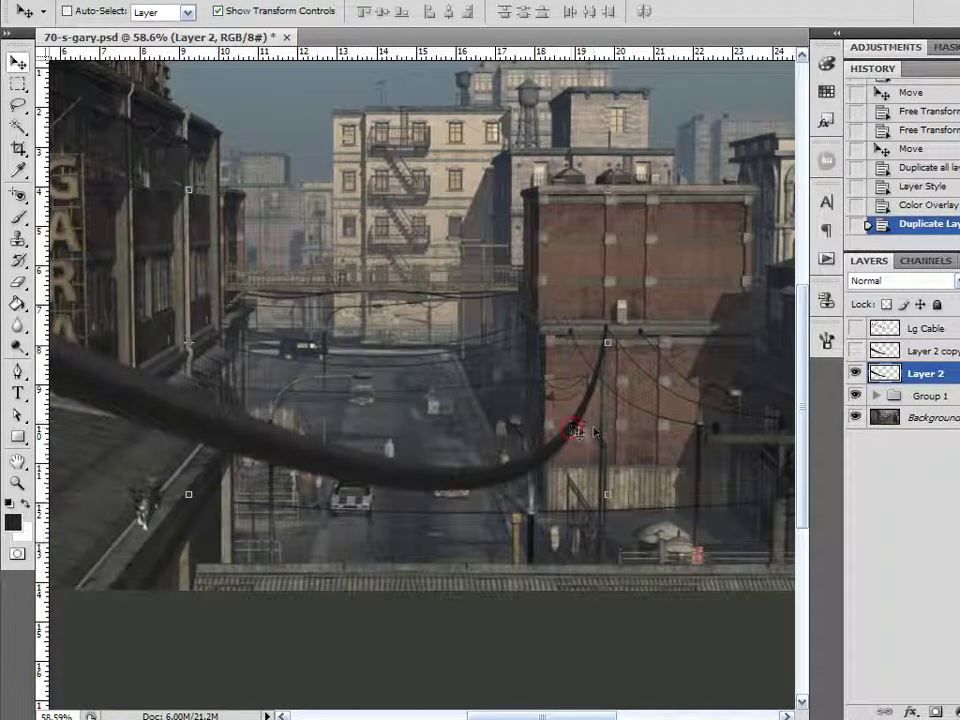
{"action": "mouse_move", "coordinate": [569, 444]}
{"action": "left_mouse_down"}
{"action": "mouse_move", "coordinate": [553, 468]}
{"action": "mouse_move", "coordinate": [566, 479]}
{"action": "mouse_move", "coordinate": [574, 436]}
{"action": "left_mouse_up"}
{"action": "key", "text": "ctrl+z"}
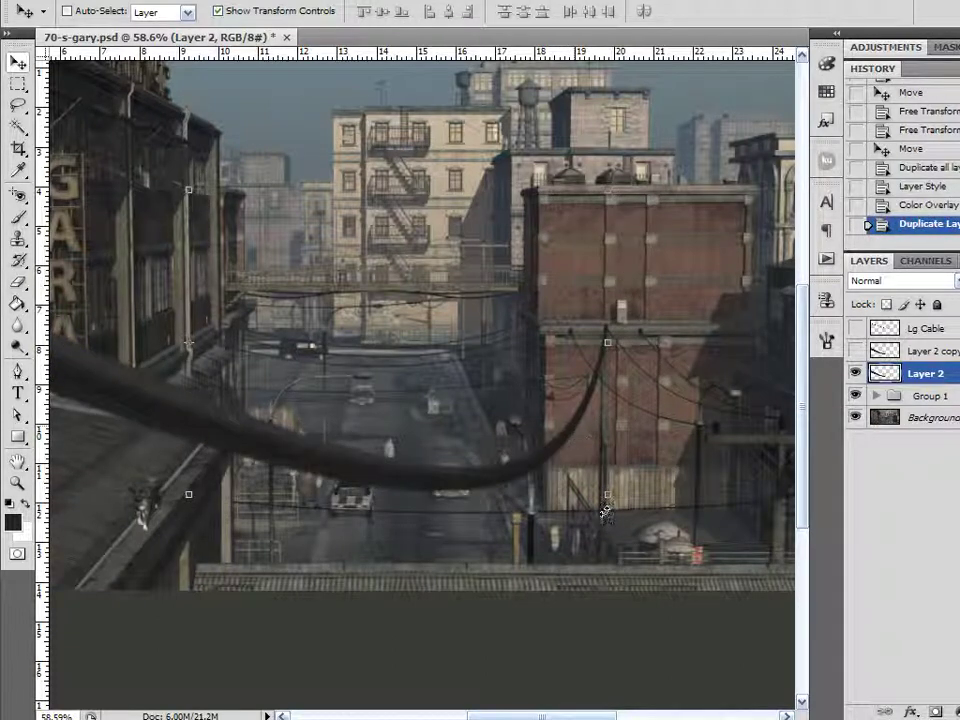
Step: Rotate Layer 2's cable by -18.2° around its thin end on the brick building, and show the Layer 2 copy
{"action": "scroll", "coordinate": [186, 418], "scroll_direction": "down", "scroll_amount": 1}
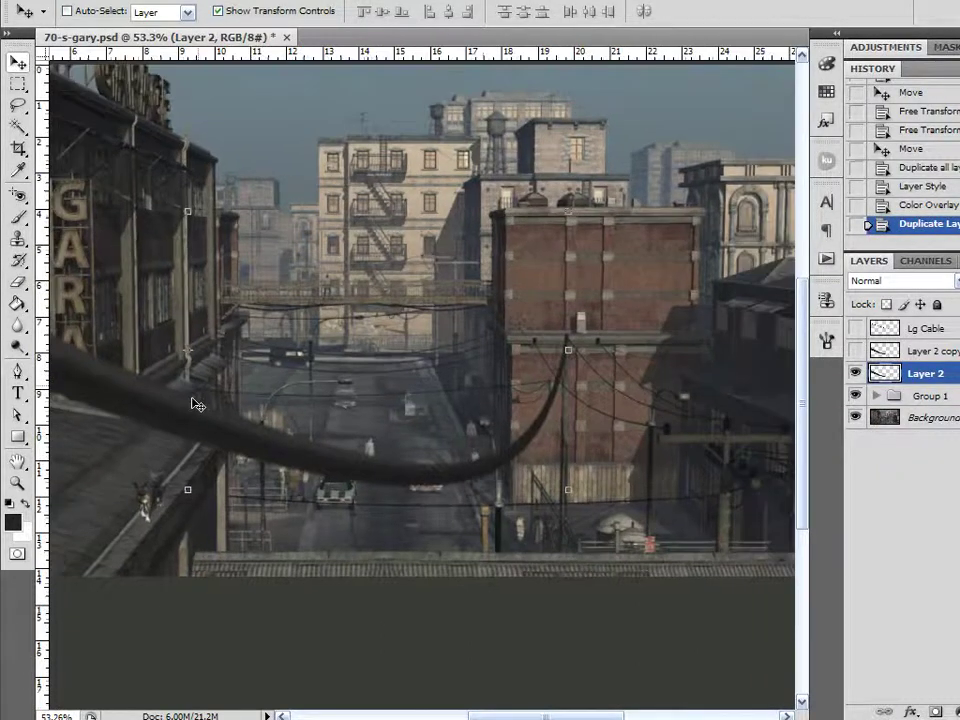
{"action": "scroll", "coordinate": [193, 355], "scroll_direction": "up", "scroll_amount": 5}
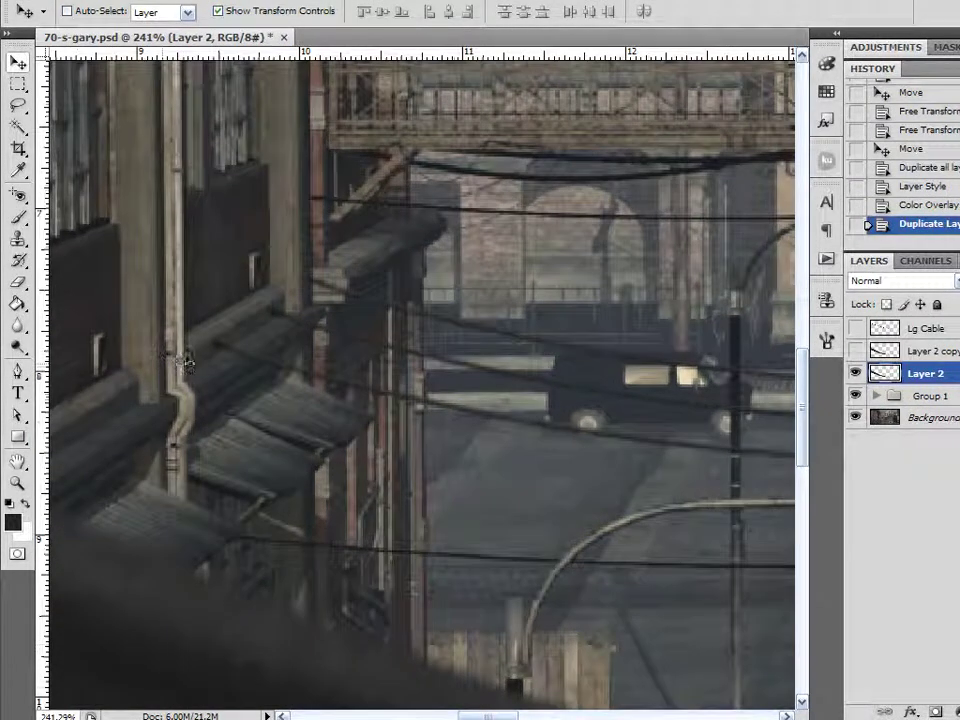
{"action": "scroll", "coordinate": [183, 427], "scroll_direction": "down", "scroll_amount": 11}
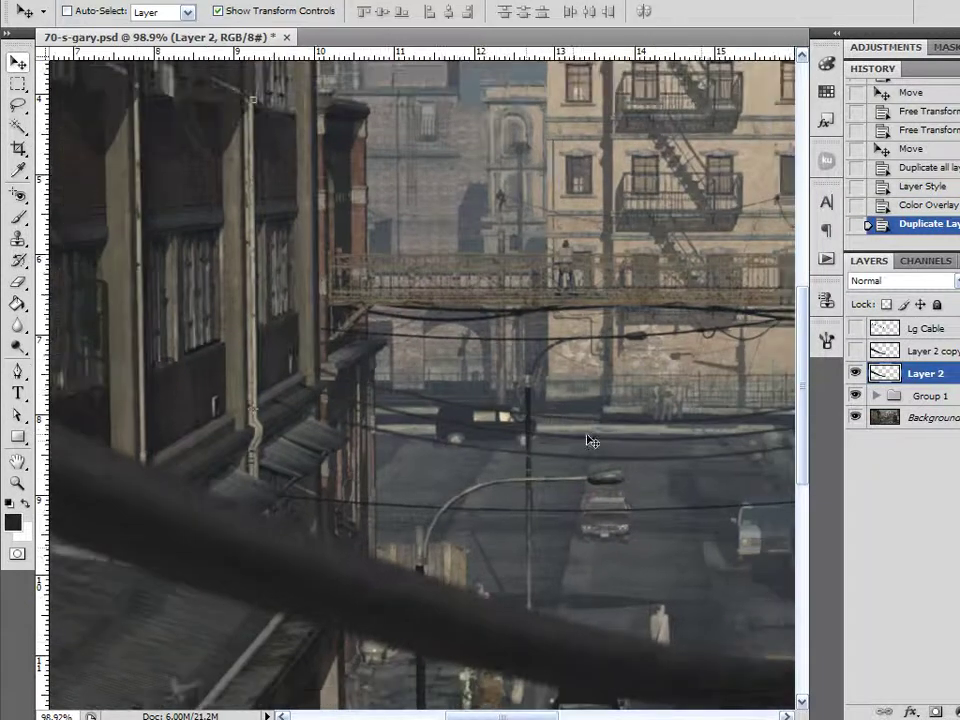
{"action": "scroll", "coordinate": [693, 439], "scroll_direction": "down", "scroll_amount": 4}
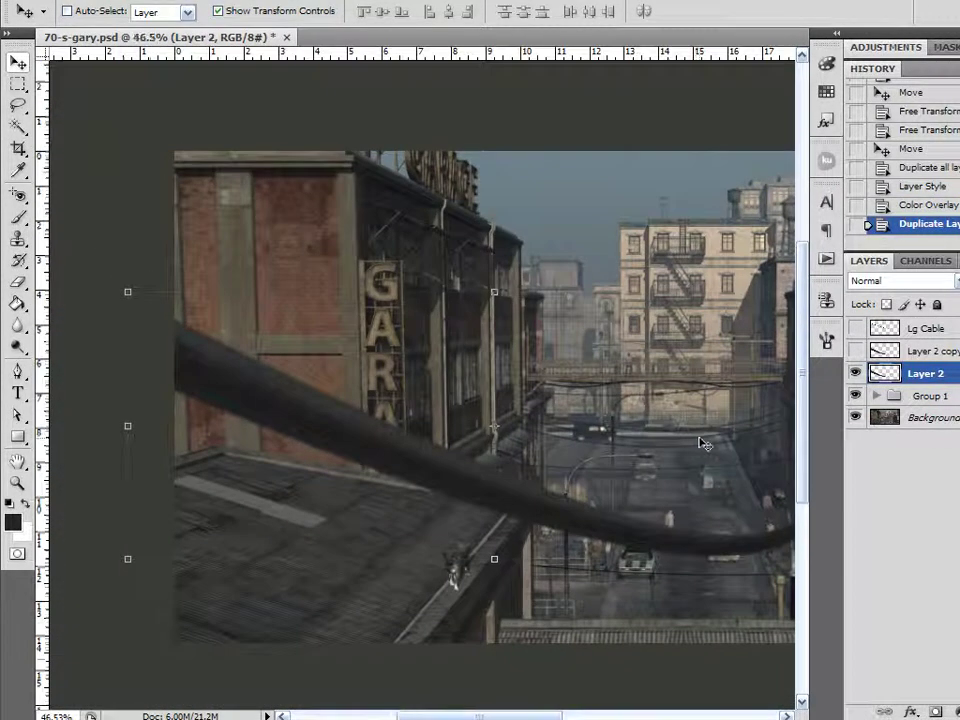
{"action": "scroll", "coordinate": [708, 444], "scroll_direction": "up", "scroll_amount": 1}
{"action": "left_click_drag", "start_coordinate": [697, 447], "coordinate": [514, 420]}
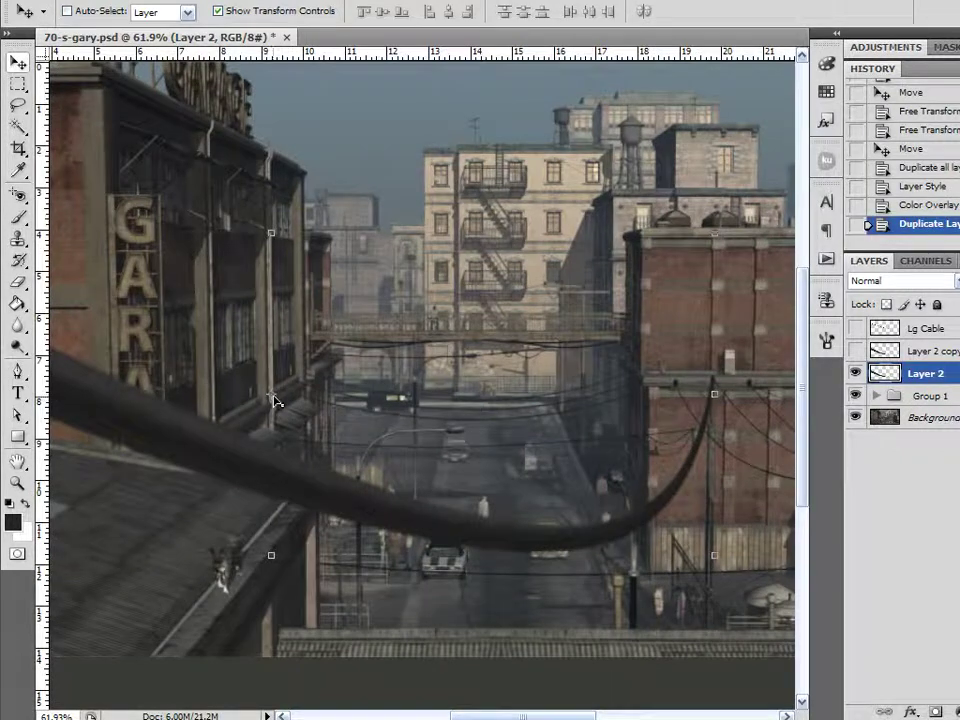
{"action": "left_click_drag", "start_coordinate": [271, 398], "coordinate": [716, 387]}
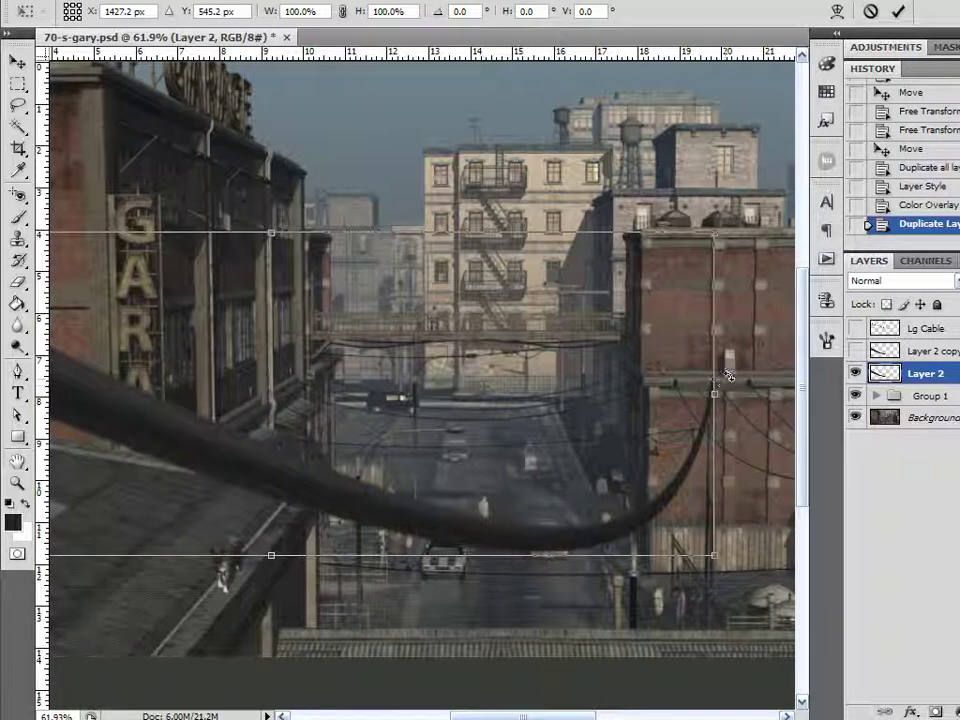
{"action": "left_click_drag", "start_coordinate": [729, 376], "coordinate": [726, 364]}
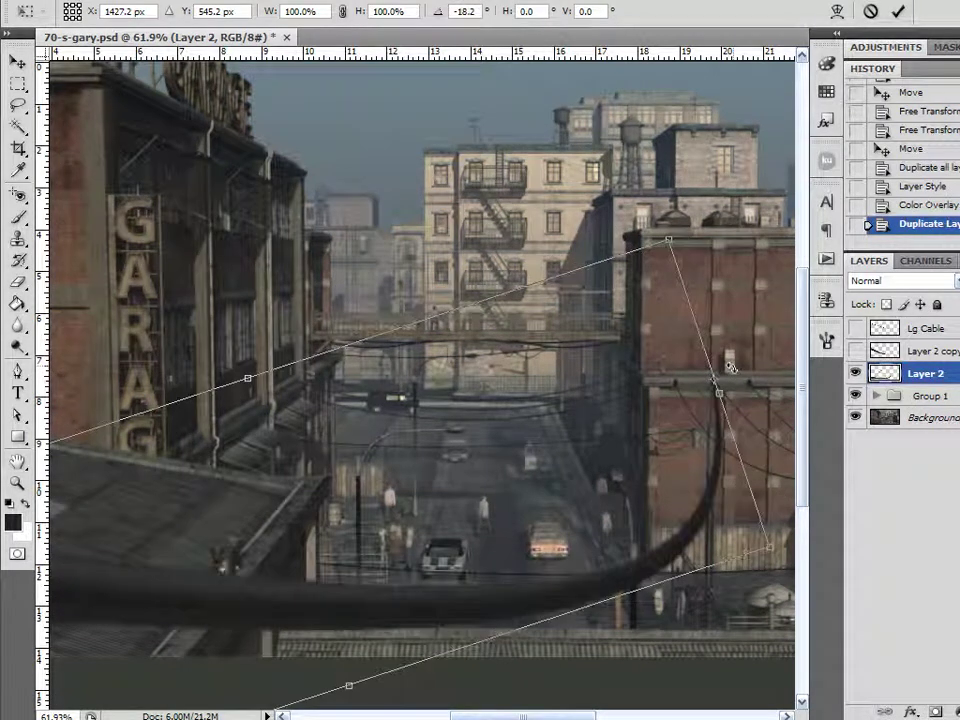
{"action": "left_click", "coordinate": [898, 11]}
{"action": "left_click", "coordinate": [856, 351]}
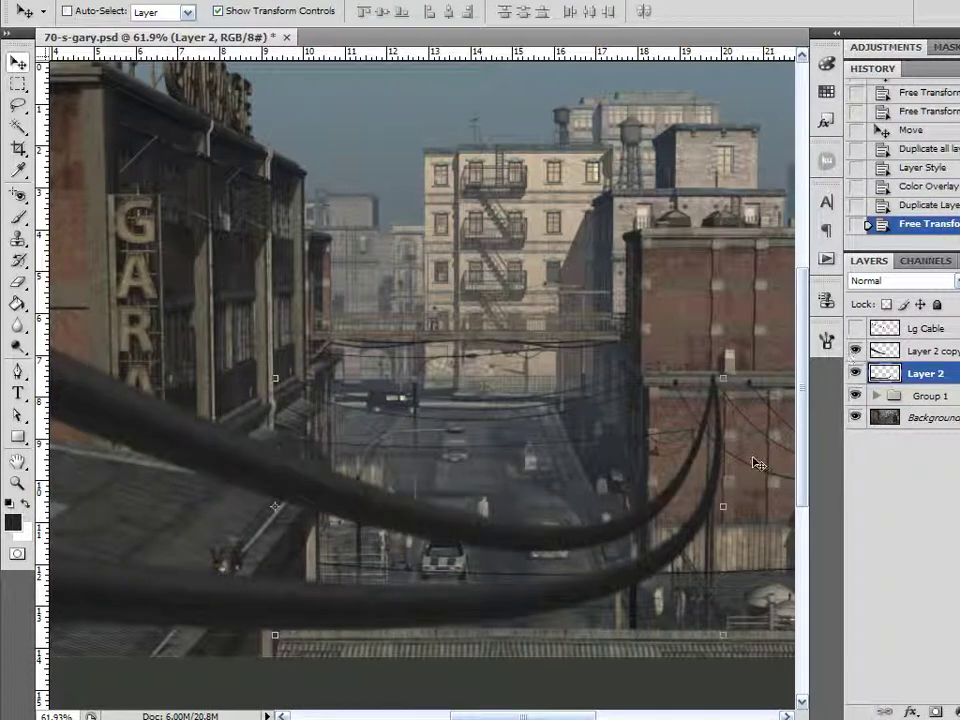
Step: Rotate Layer 2's cable again around its attachment point on the brick building so it hangs above the other thick cable
{"action": "scroll", "coordinate": [756, 472], "scroll_direction": "down", "scroll_amount": 2}
{"action": "scroll", "coordinate": [756, 482], "scroll_direction": "up", "scroll_amount": 1}
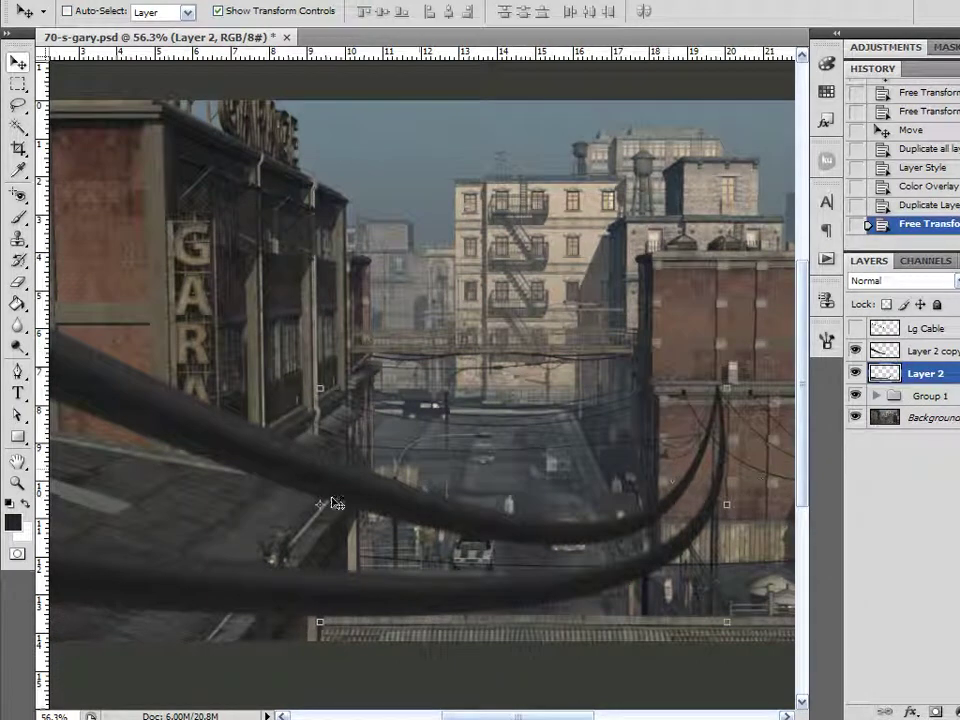
{"action": "left_click_drag", "start_coordinate": [322, 507], "coordinate": [724, 397]}
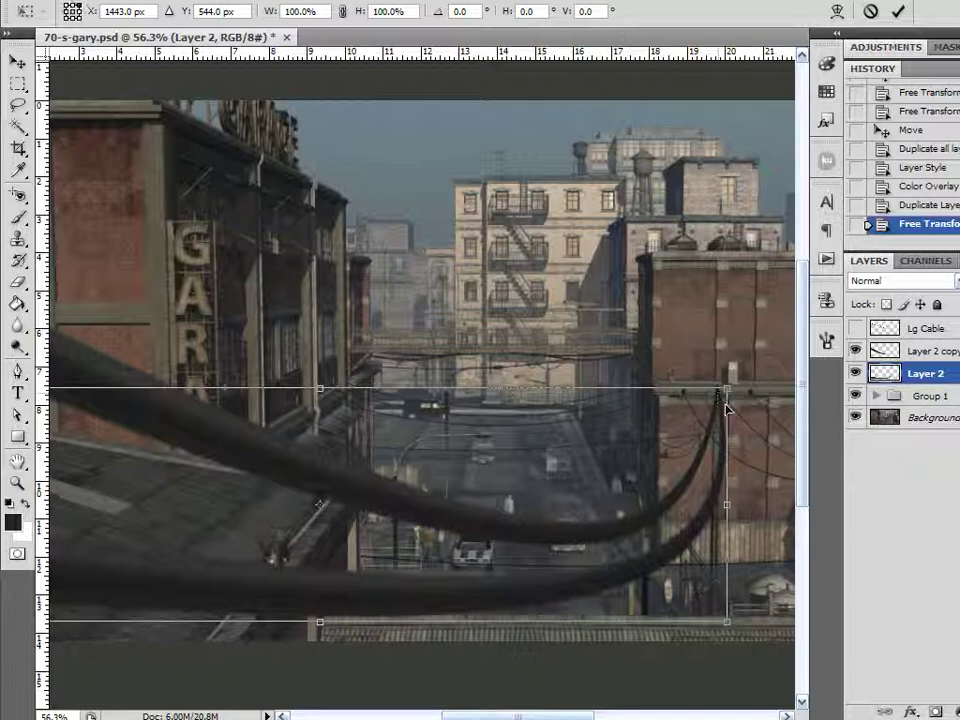
{"action": "left_click_drag", "start_coordinate": [746, 386], "coordinate": [746, 398]}
{"action": "key", "text": "Return"}
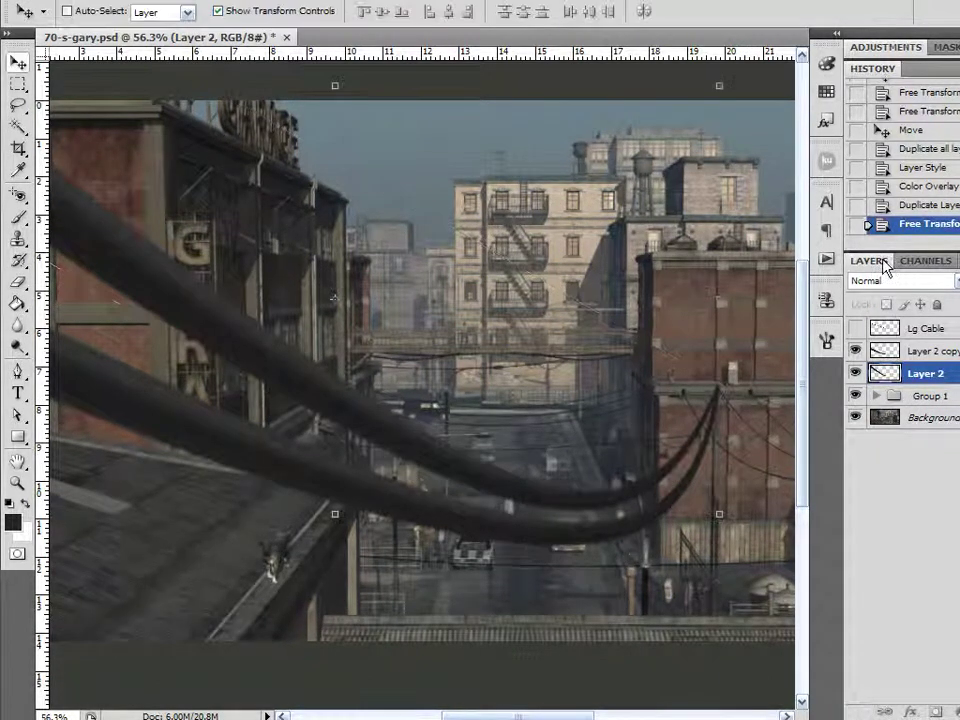
Step: Create a new empty layer above Layer 2 and merge the two to flatten the cable's layer effects
{"action": "key", "text": "ctrl+shift+alt+n"}
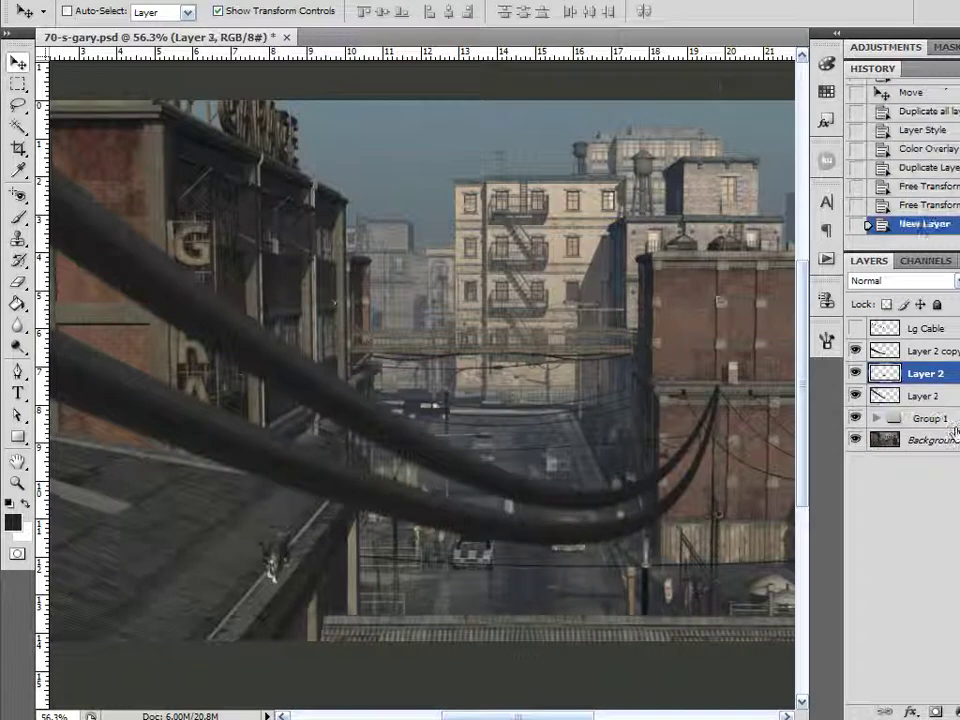
{"action": "left_click", "coordinate": [924, 400], "text": "shift"}
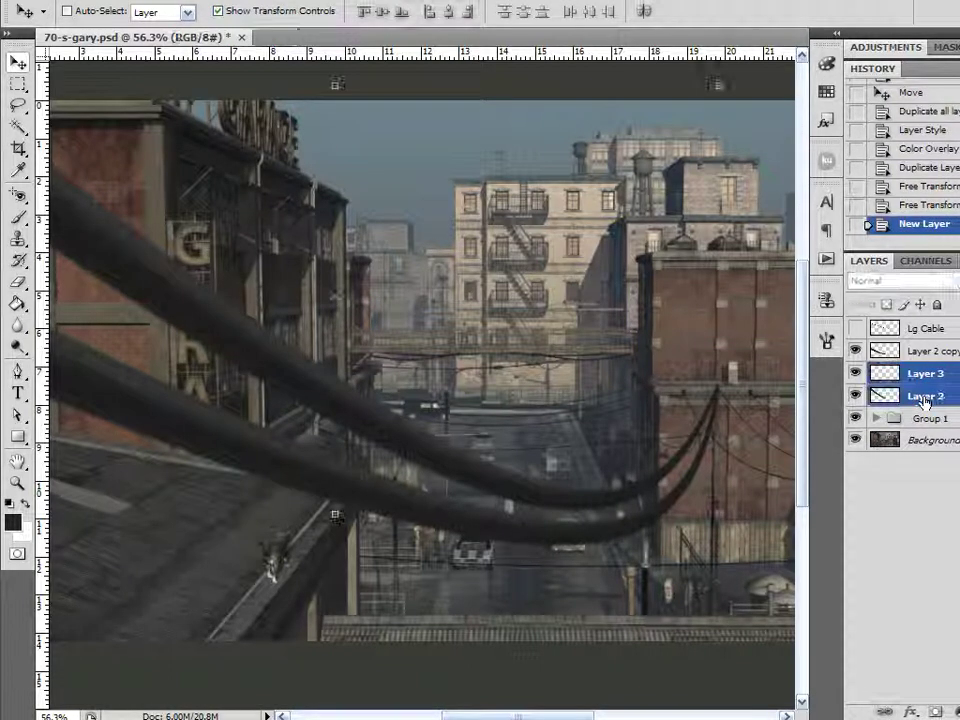
{"action": "right_click", "coordinate": [926, 401]}
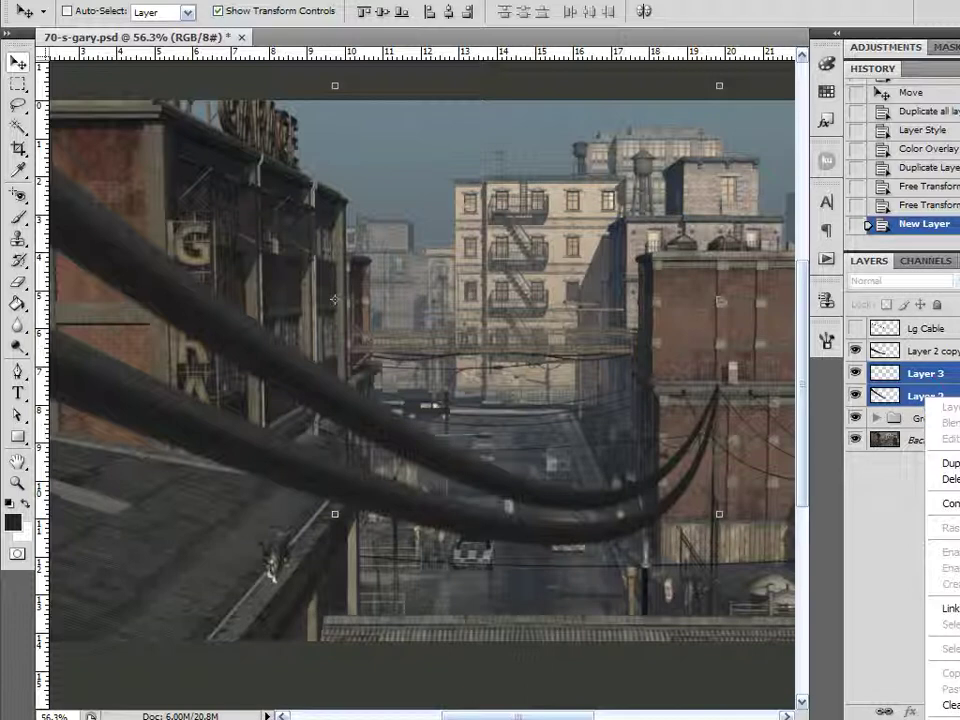
{"action": "key", "text": "ctrl+e"}
Step: Erase the near end of Layer 3's upper cable over the foreground building with a soft 150 px eraser
{"action": "scroll", "coordinate": [280, 332], "scroll_direction": "down", "scroll_amount": 2}
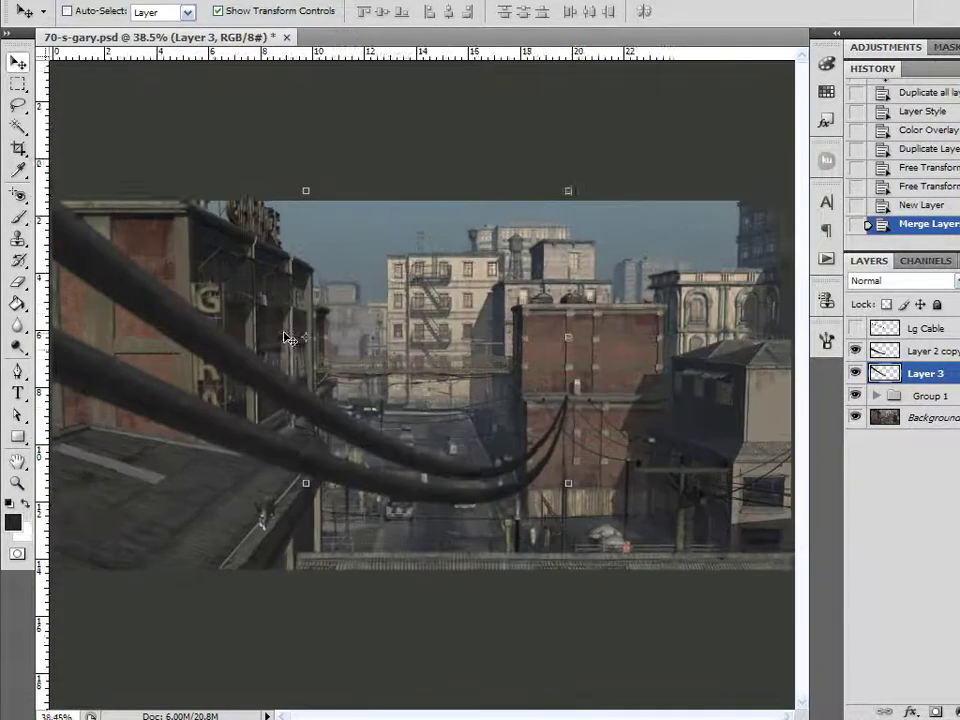
{"action": "left_click", "coordinate": [17, 281]}
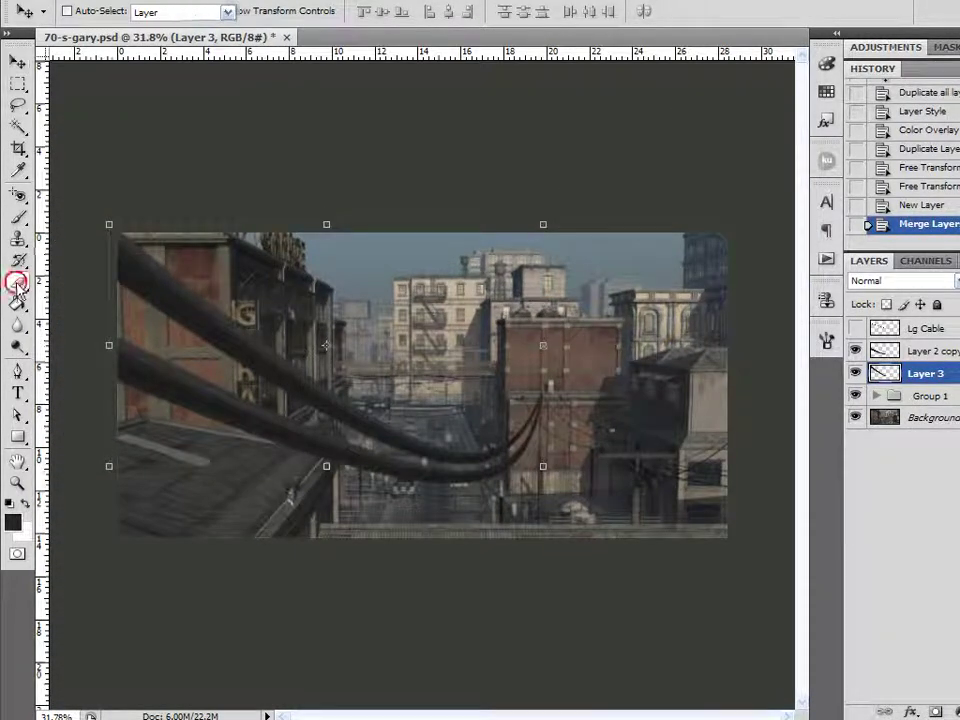
{"action": "key", "text": "bracketright"}
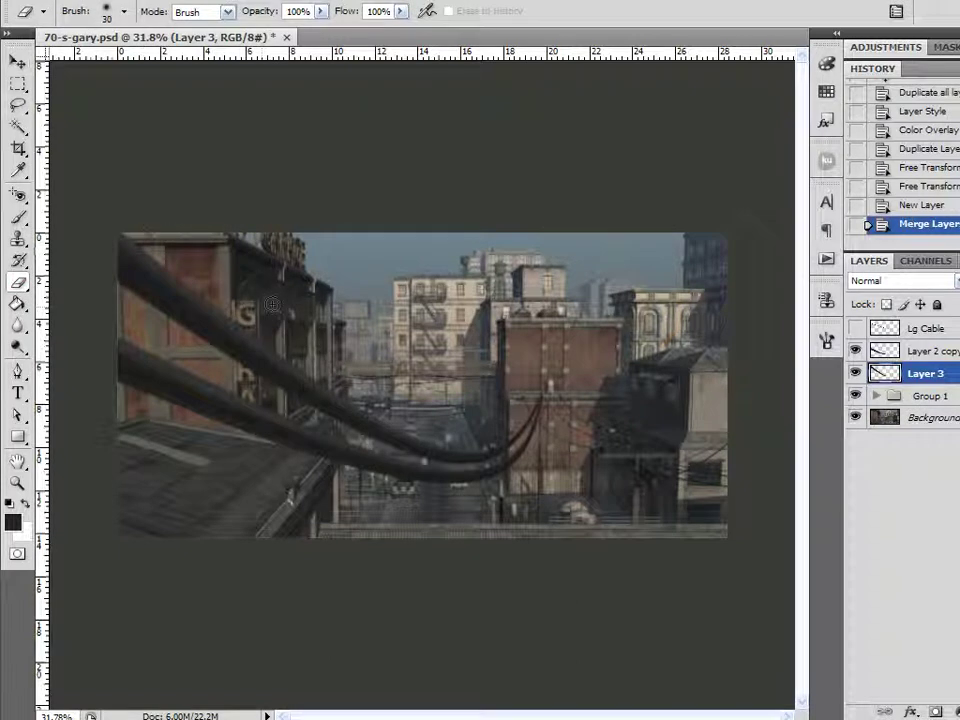
{"action": "key", "text": "bracketright"}
{"action": "key", "text": "bracketright"}
{"action": "key", "text": "bracketright"}
{"action": "key", "text": "bracketright"}
{"action": "key", "text": "bracketright"}
{"action": "key", "text": "bracketright"}
{"action": "key", "text": "bracketright"}
{"action": "mouse_move", "coordinate": [133, 250]}
{"action": "left_mouse_down"}
{"action": "mouse_move", "coordinate": [133, 295]}
{"action": "mouse_move", "coordinate": [136, 258]}
{"action": "mouse_move", "coordinate": [168, 285]}
{"action": "left_mouse_up"}
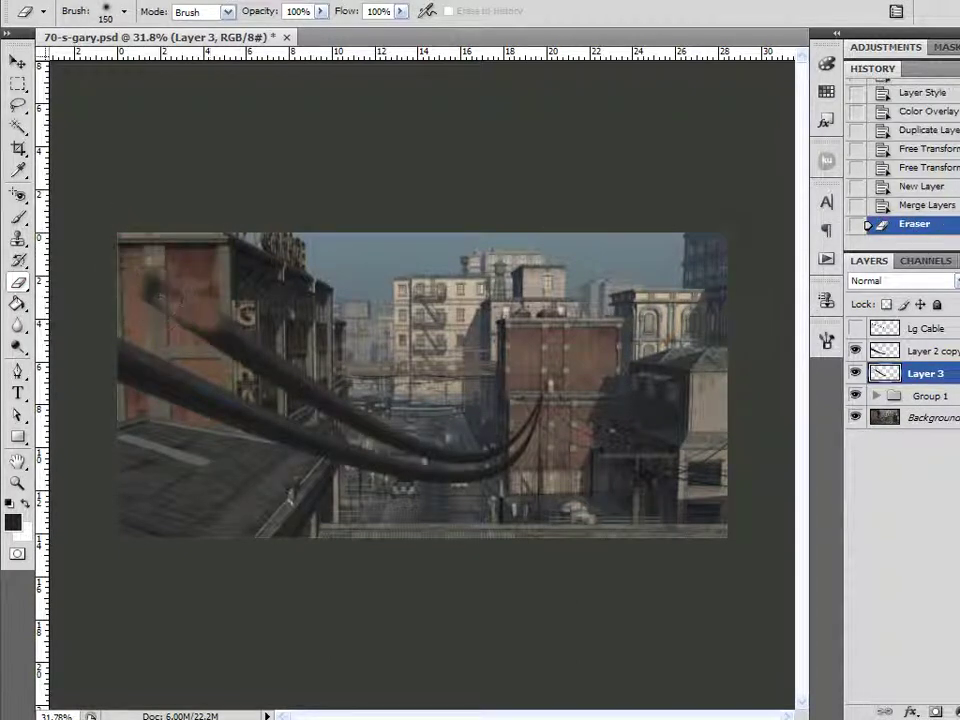
Step: Switch the eraser to a hard round brush at 300 px and erase Layer 3's cable across the street up to the brick building
{"action": "left_click", "coordinate": [826, 341]}
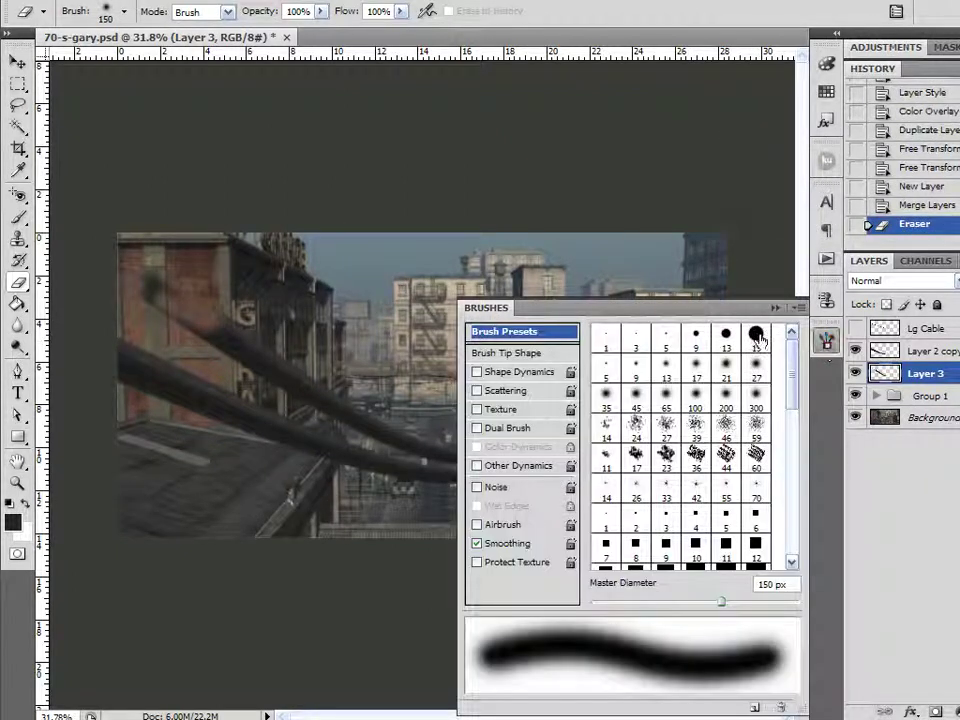
{"action": "left_click", "coordinate": [757, 336]}
{"action": "left_click", "coordinate": [826, 341]}
{"action": "key", "text": "bracketright"}
{"action": "key", "text": "bracketright"}
{"action": "key", "text": "bracketright"}
{"action": "key", "text": "bracketright"}
{"action": "key", "text": "bracketright"}
{"action": "mouse_move", "coordinate": [150, 288]}
{"action": "left_mouse_down"}
{"action": "mouse_move", "coordinate": [190, 325]}
{"action": "mouse_move", "coordinate": [350, 415]}
{"action": "mouse_move", "coordinate": [410, 422]}
{"action": "mouse_move", "coordinate": [450, 442]}
{"action": "left_mouse_up"}
Step: Reduce the eraser to 60 px and clean up Layer 3's cable remnants along the brick building's edge
{"action": "scroll", "coordinate": [459, 446], "scroll_direction": "up", "scroll_amount": 5}
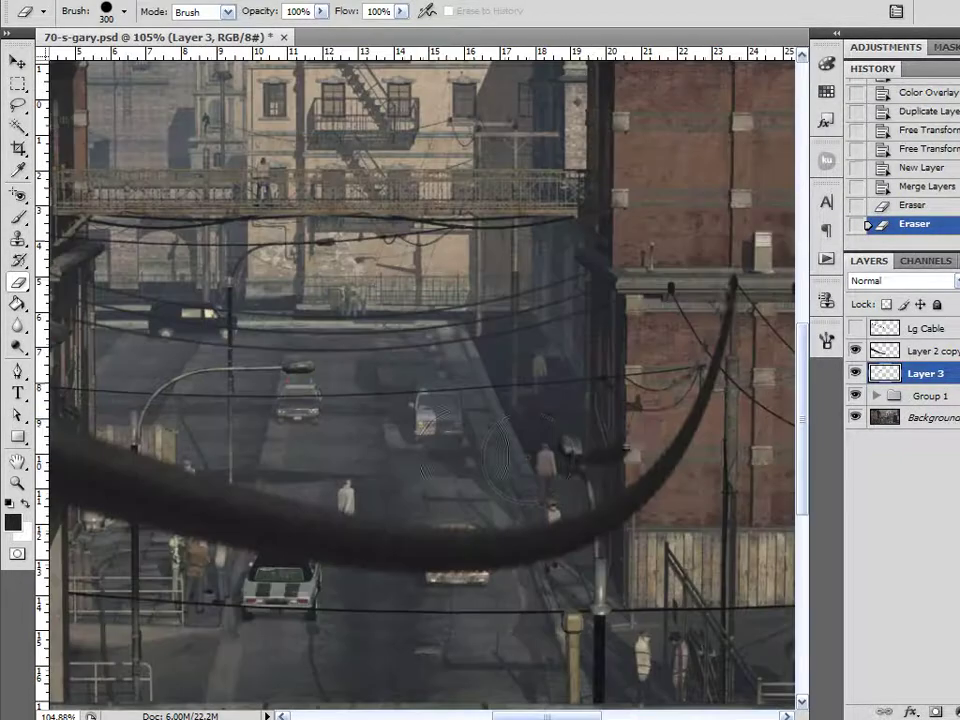
{"action": "key", "text": "bracketleft"}
{"action": "key", "text": "bracketleft"}
{"action": "key", "text": "bracketleft"}
{"action": "key", "text": "bracketleft"}
{"action": "key", "text": "bracketleft"}
{"action": "key", "text": "bracketleft"}
{"action": "key", "text": "bracketleft"}
{"action": "key", "text": "bracketleft"}
{"action": "key", "text": "bracketleft"}
{"action": "key", "text": "bracketleft"}
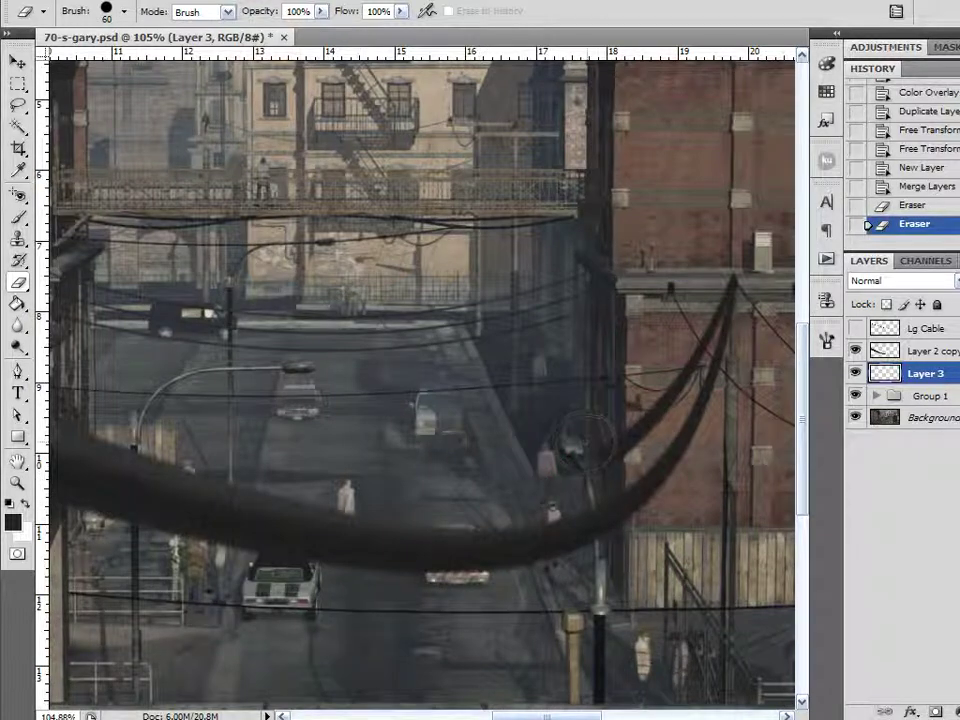
{"action": "mouse_move", "coordinate": [588, 470]}
{"action": "left_mouse_down"}
{"action": "mouse_move", "coordinate": [590, 436]}
{"action": "mouse_move", "coordinate": [582, 446]}
{"action": "left_mouse_up"}
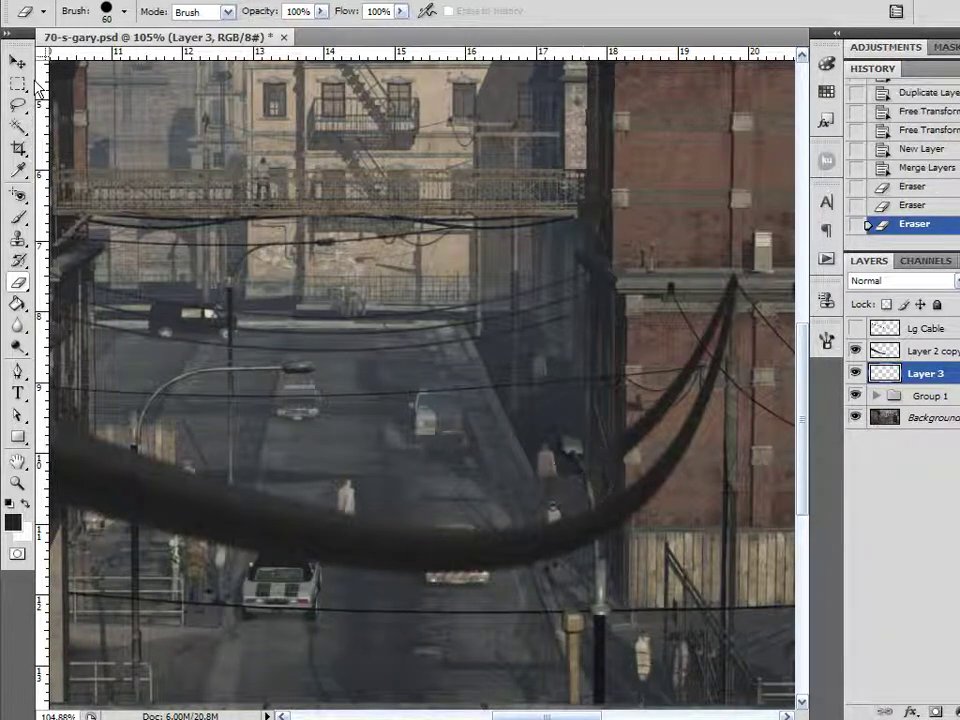
Step: Apply a light Gaussian Blur to the remaining cable piece on Layer 3 so its edges soften against the brick wall
{"action": "left_click", "coordinate": [17, 61]}
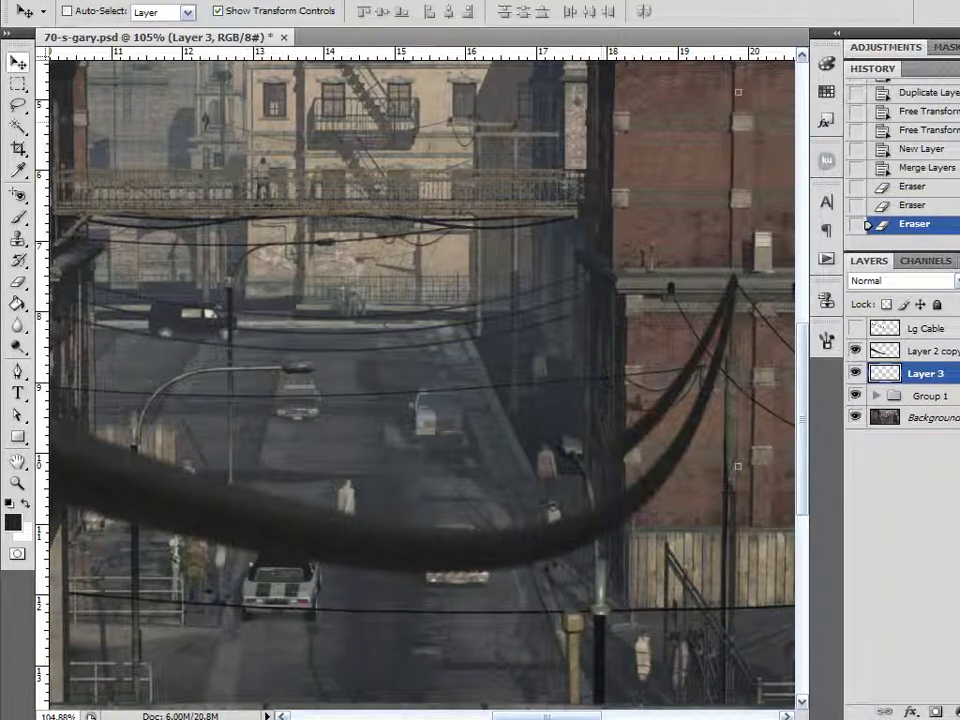
{"action": "left_click", "coordinate": [262, 1]}
{"action": "mouse_move", "coordinate": [265, 123]}
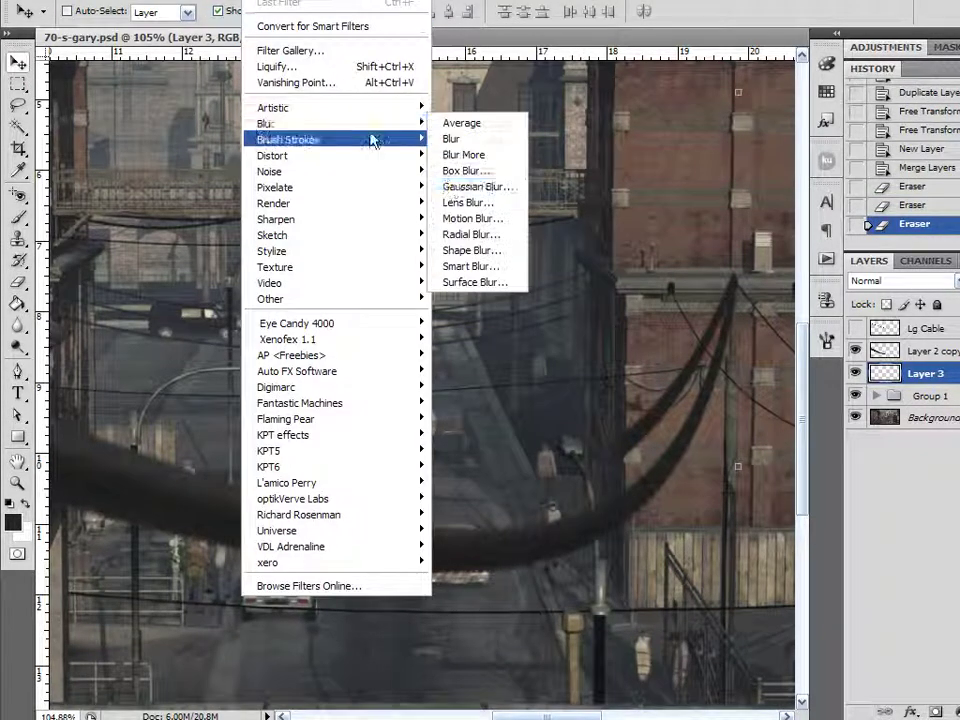
{"action": "left_click", "coordinate": [465, 188]}
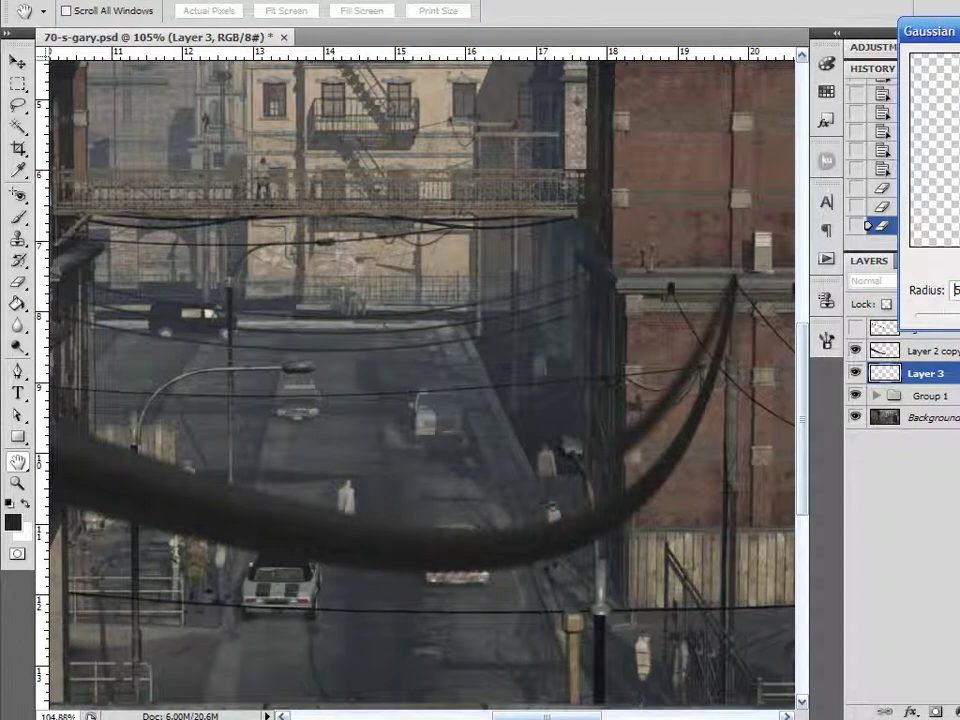
{"action": "type", "text": "3"}
{"action": "type", "text": "8"}
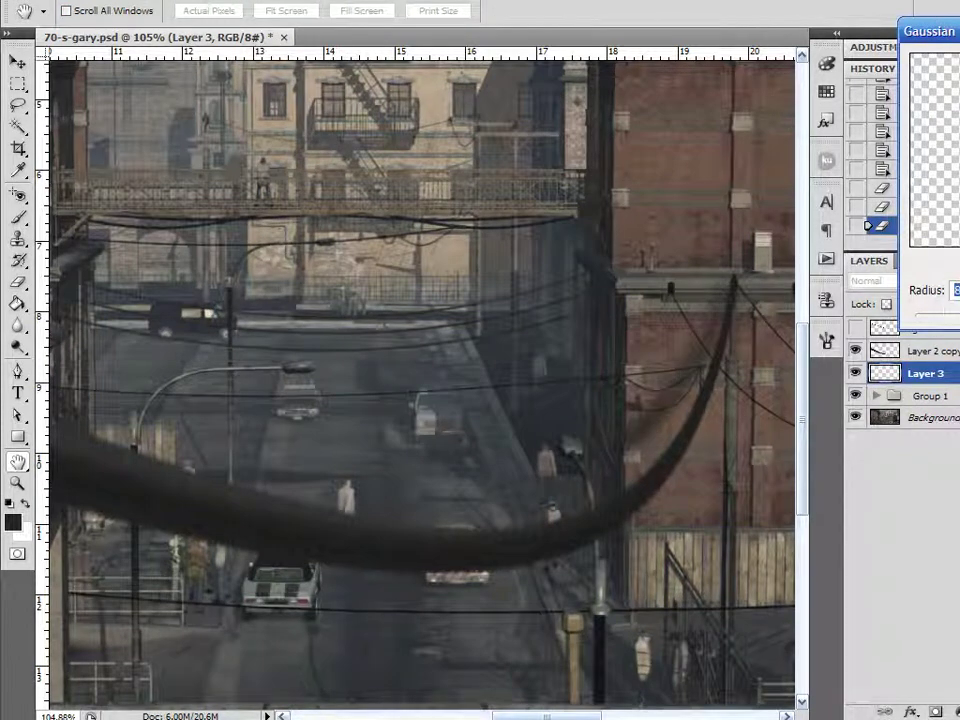
{"action": "left_click_drag", "start_coordinate": [945, 312], "coordinate": [950, 318]}
{"action": "key", "text": "Return"}
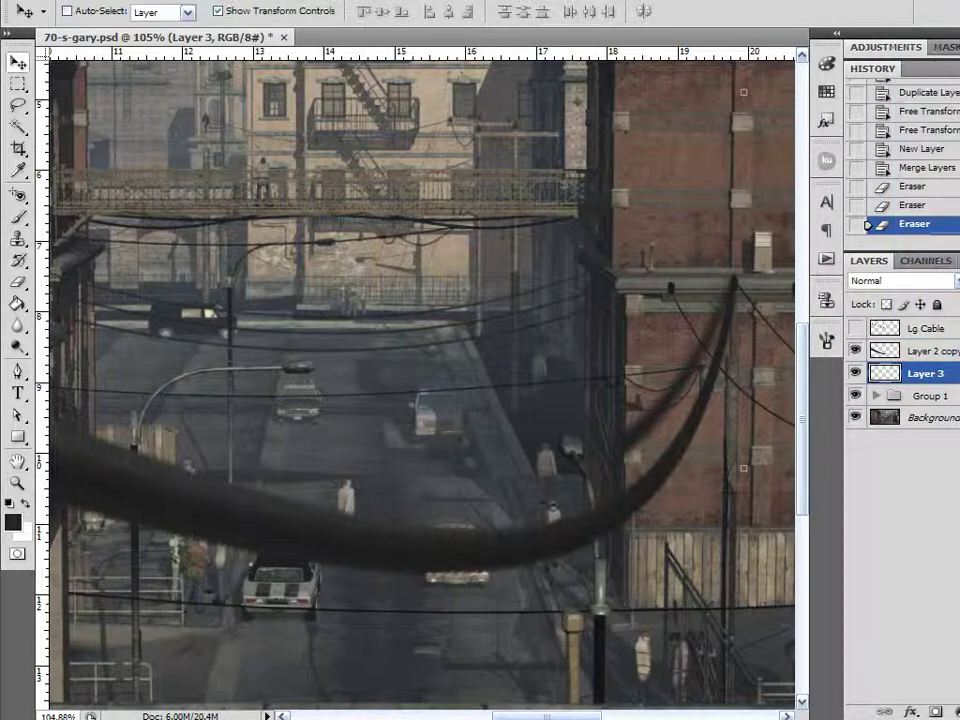